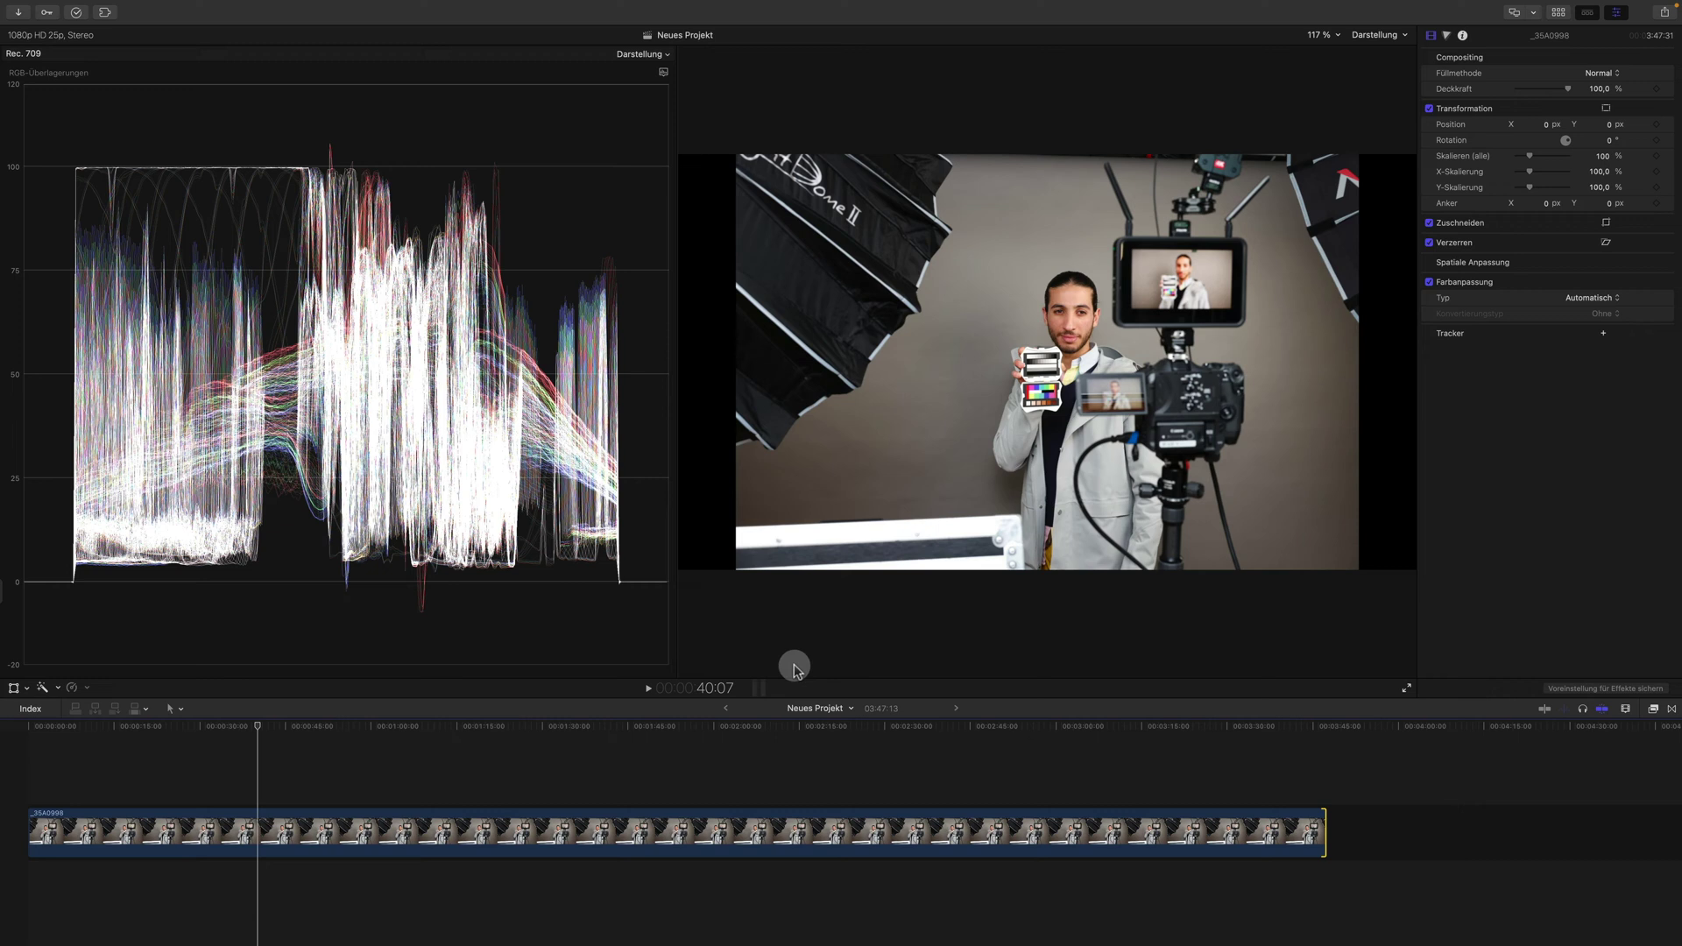
# Search the effects for "mask" and apply the Zeichenmaske effect to the timeline clip.
pyautogui.click(1319, 35)
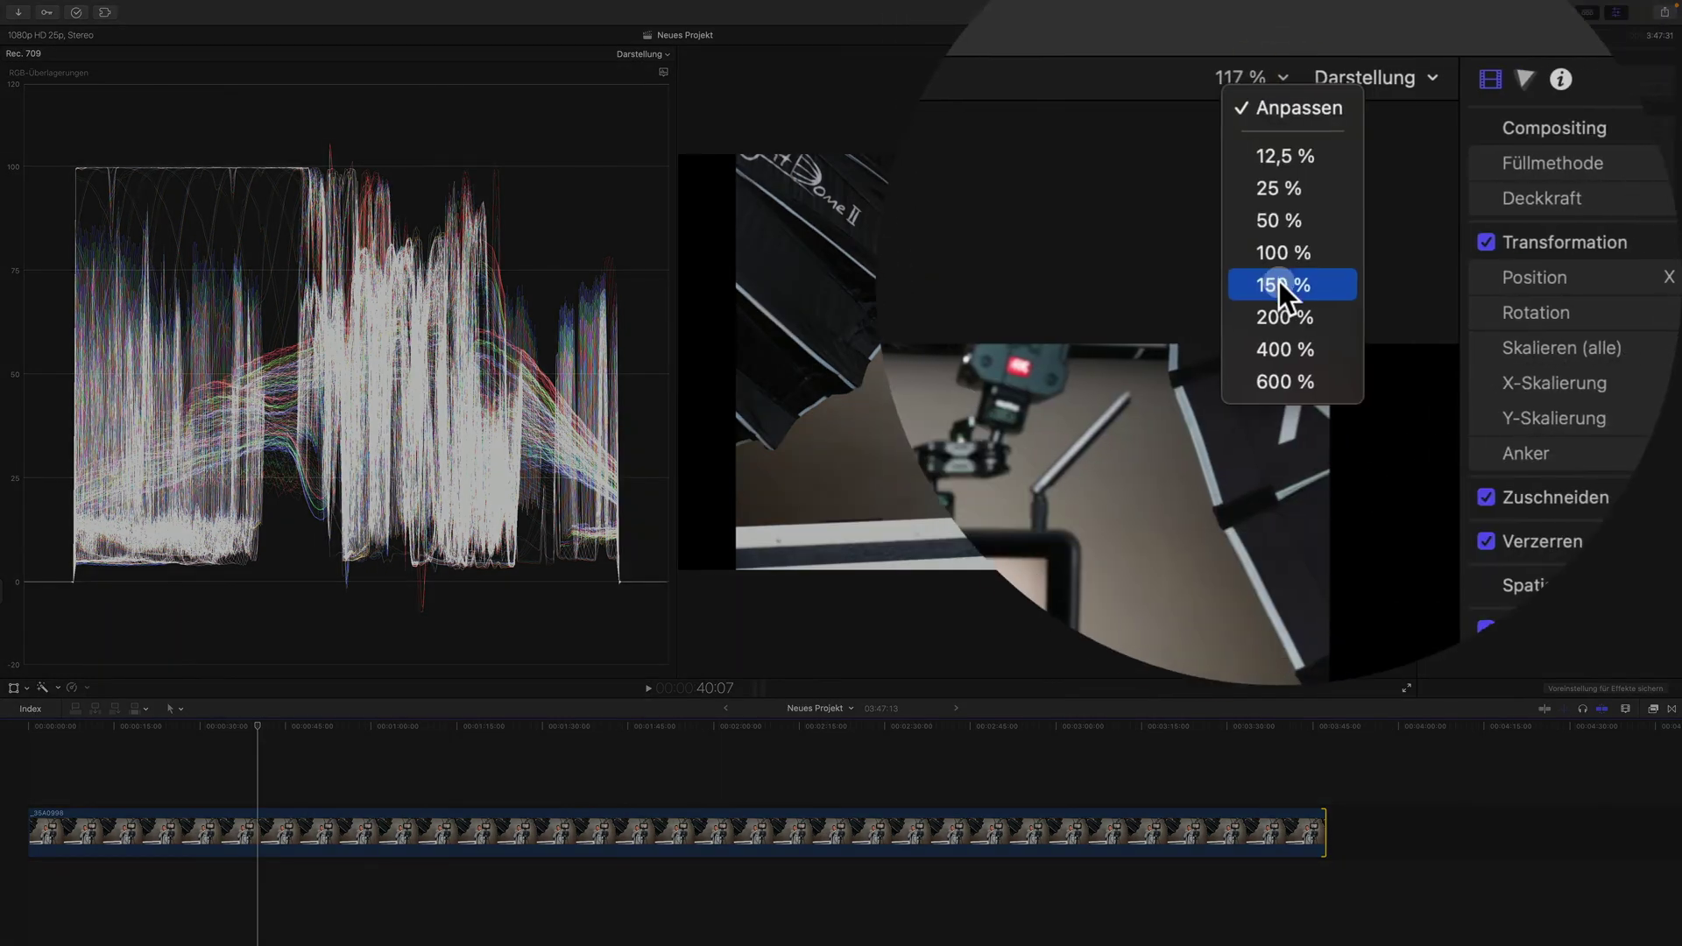
pyautogui.click(1279, 347)
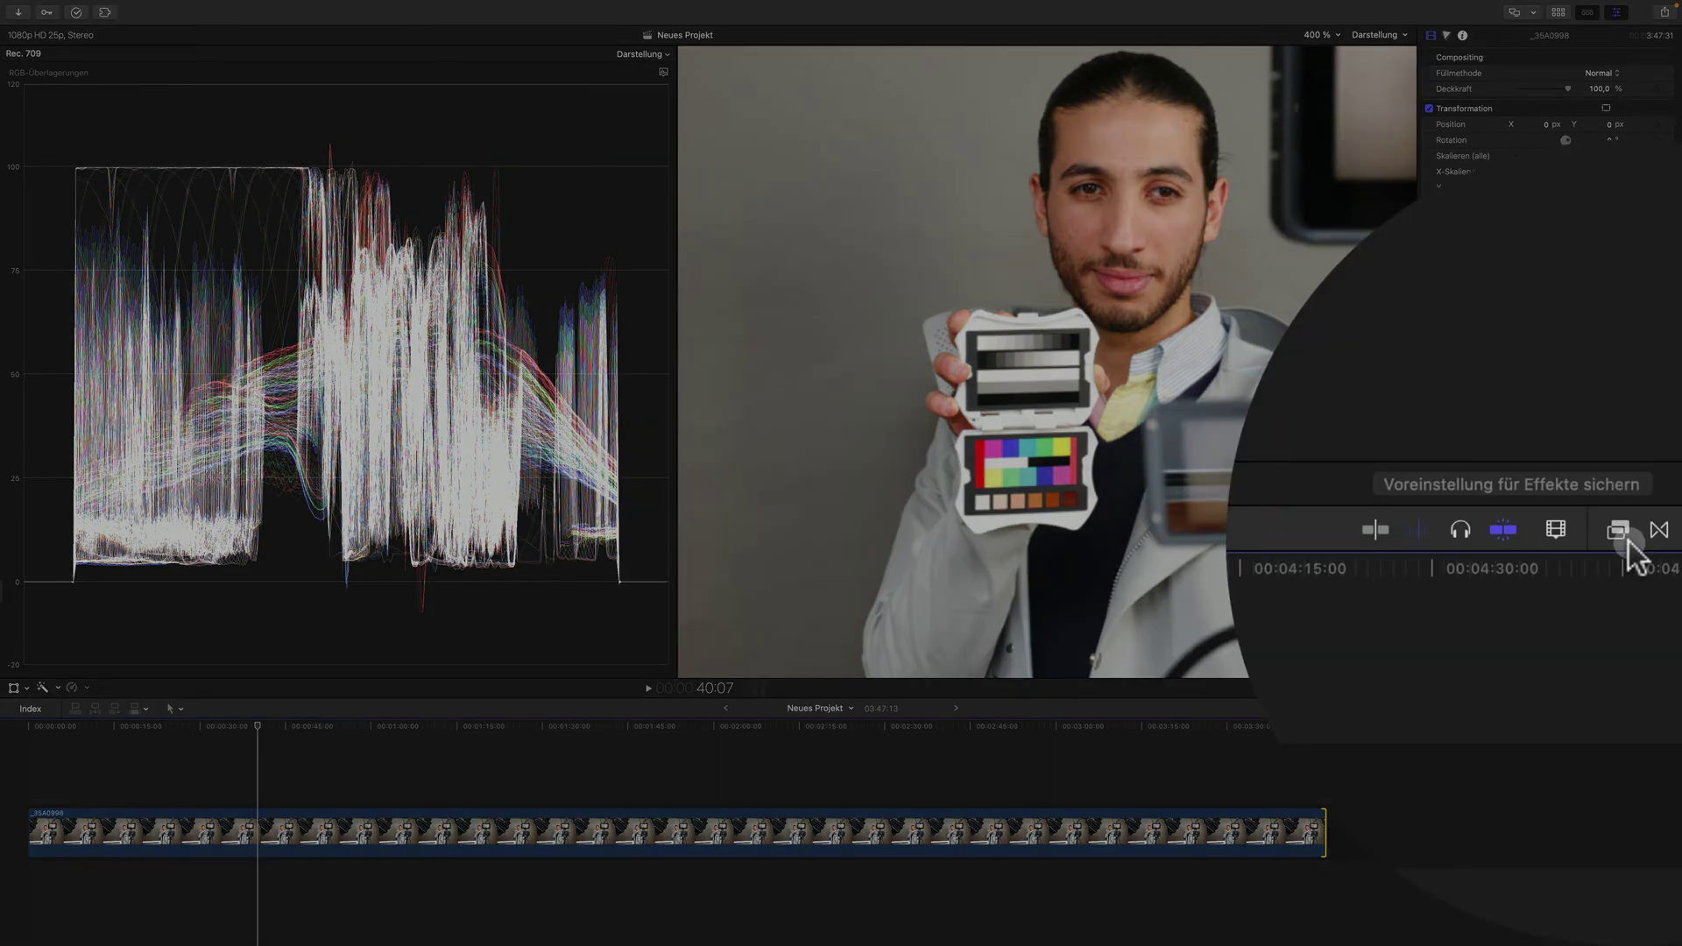
pyautogui.click(1635, 711)
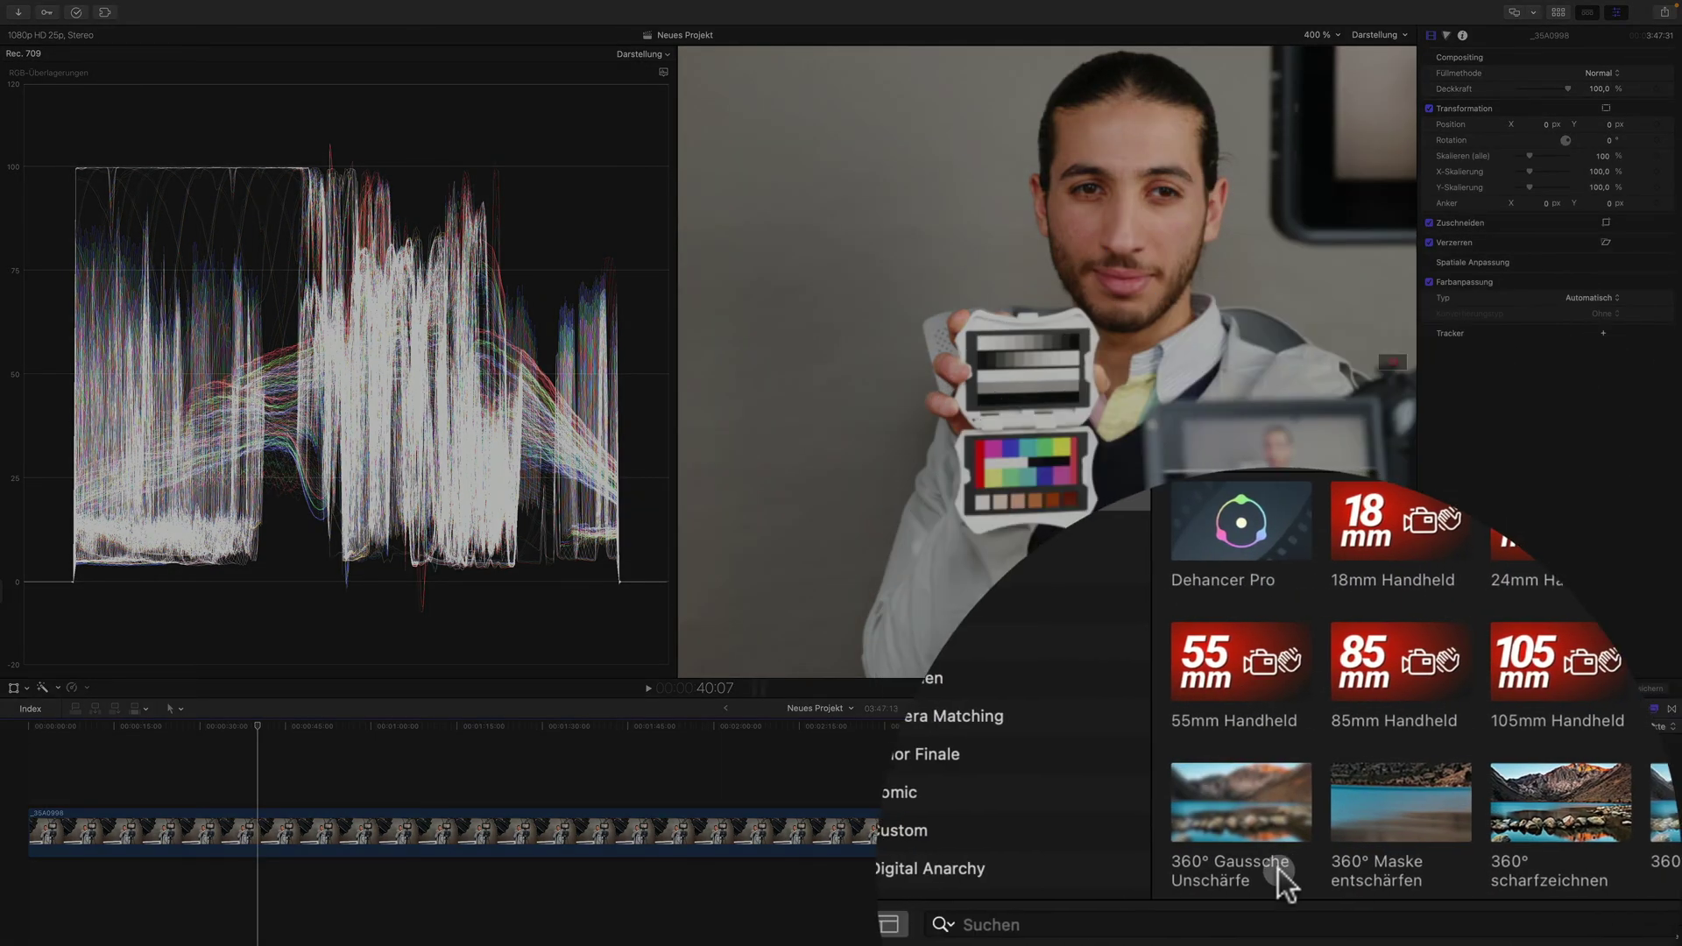
pyautogui.click(1278, 924)
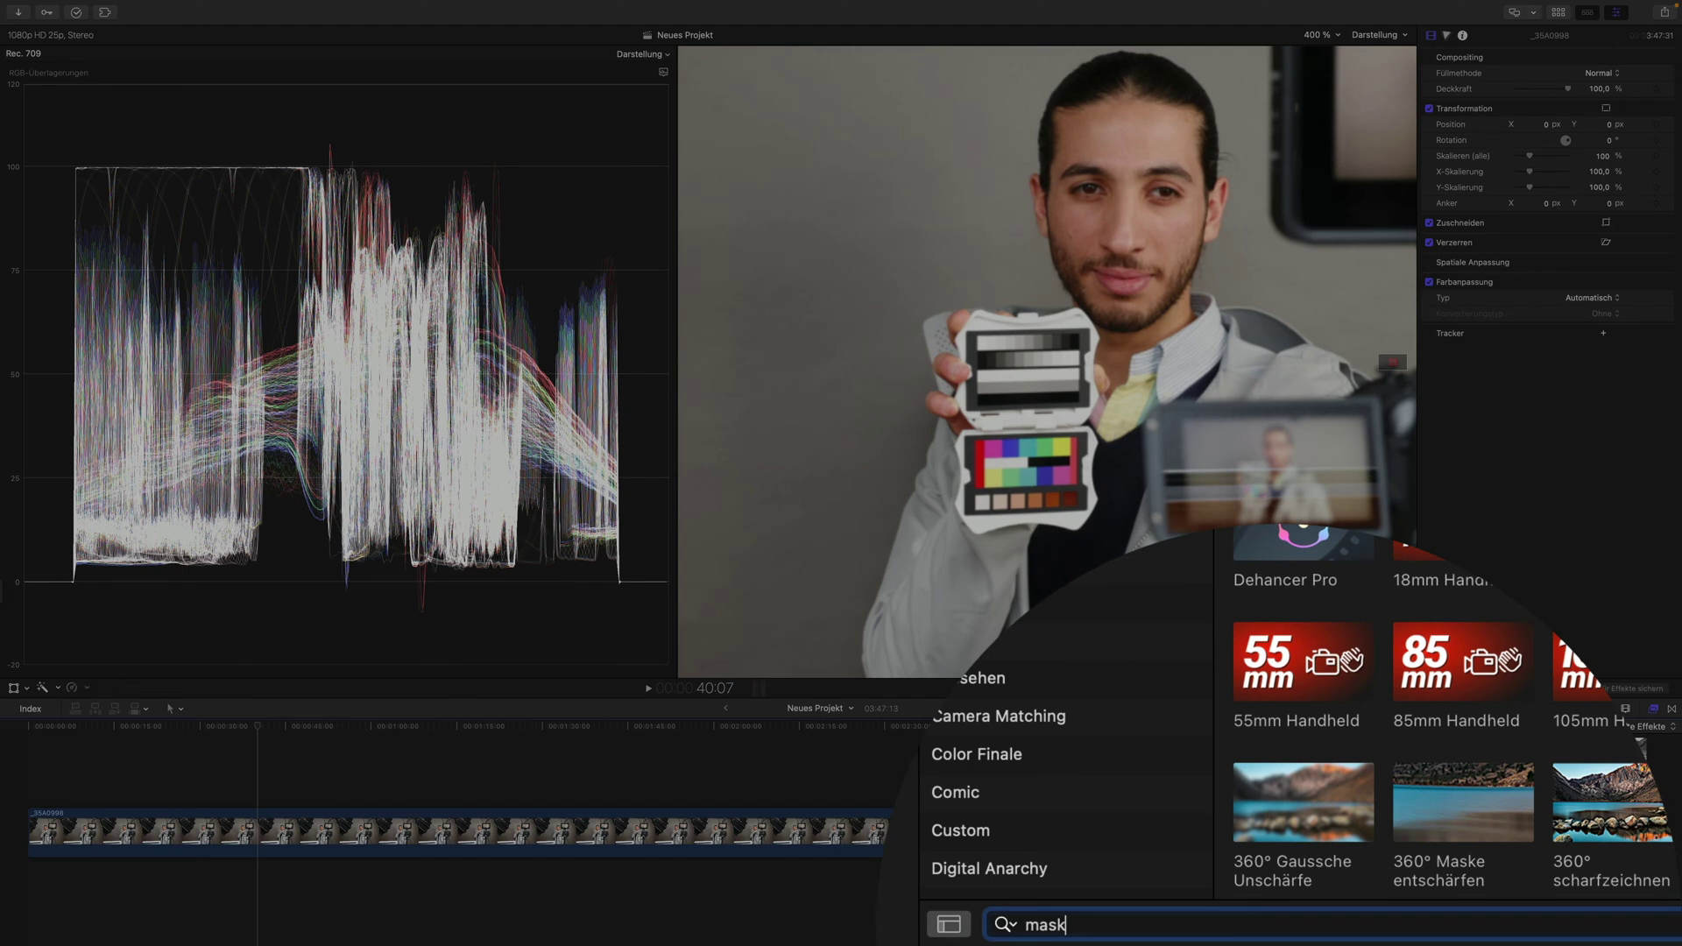
pyautogui.moveTo(1471, 823); pyautogui.dragTo(723, 830)
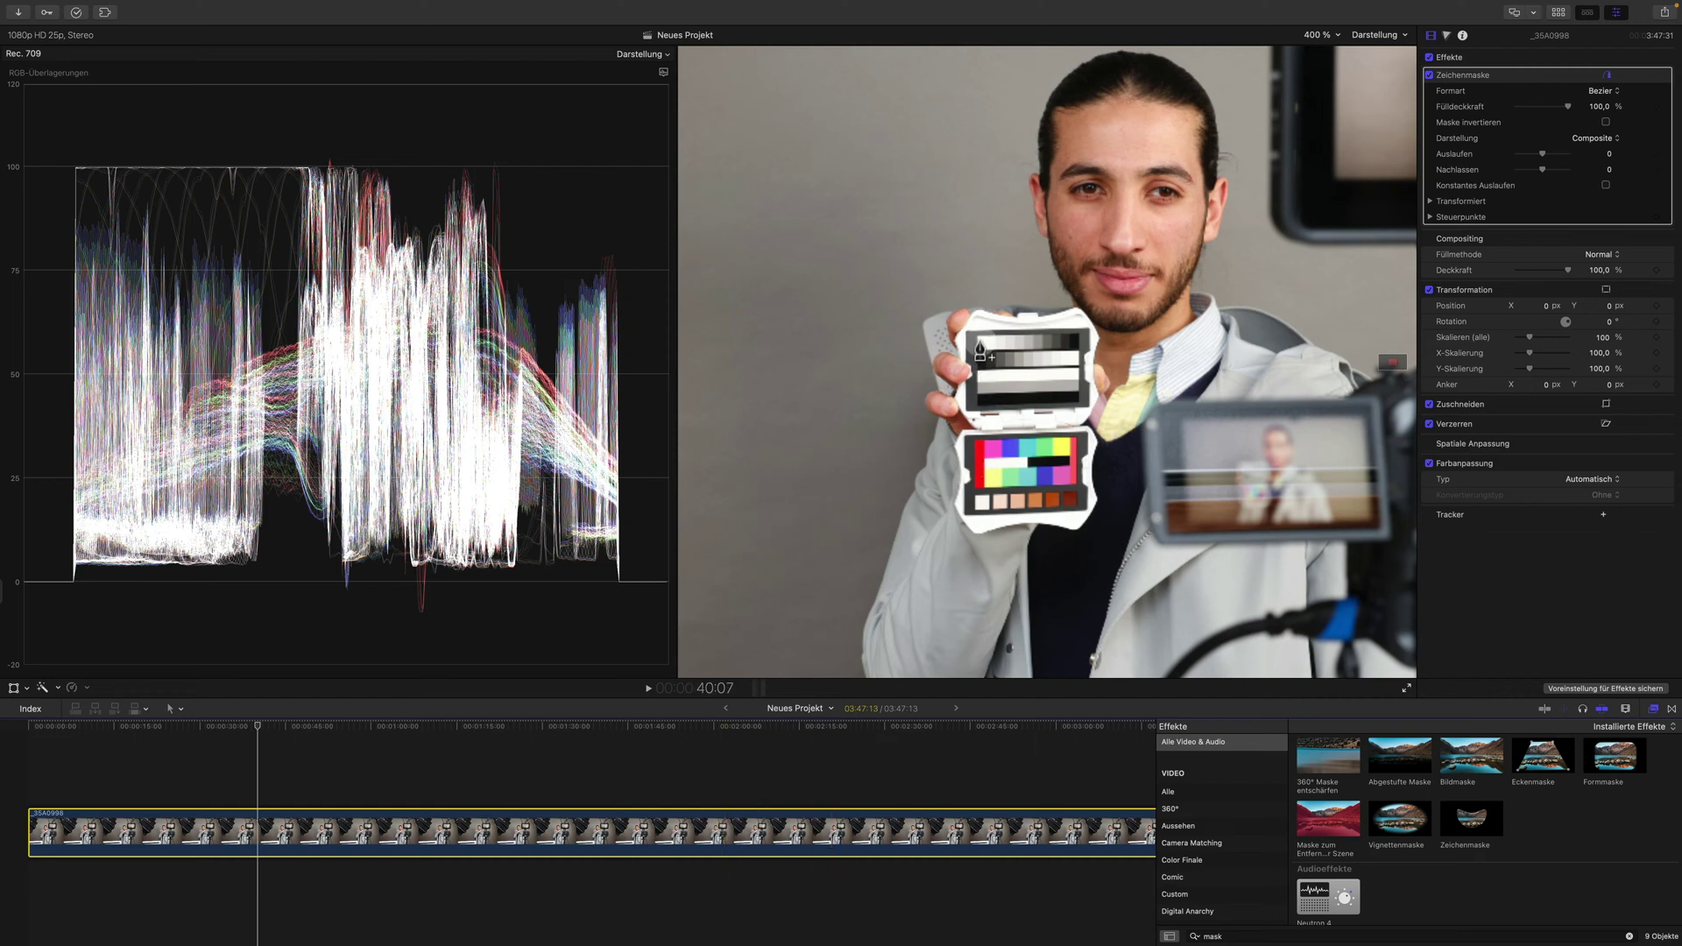
# Draw a closed four-point mask around the grayscale half of the handheld calibration chart.
pyautogui.click(979, 343)
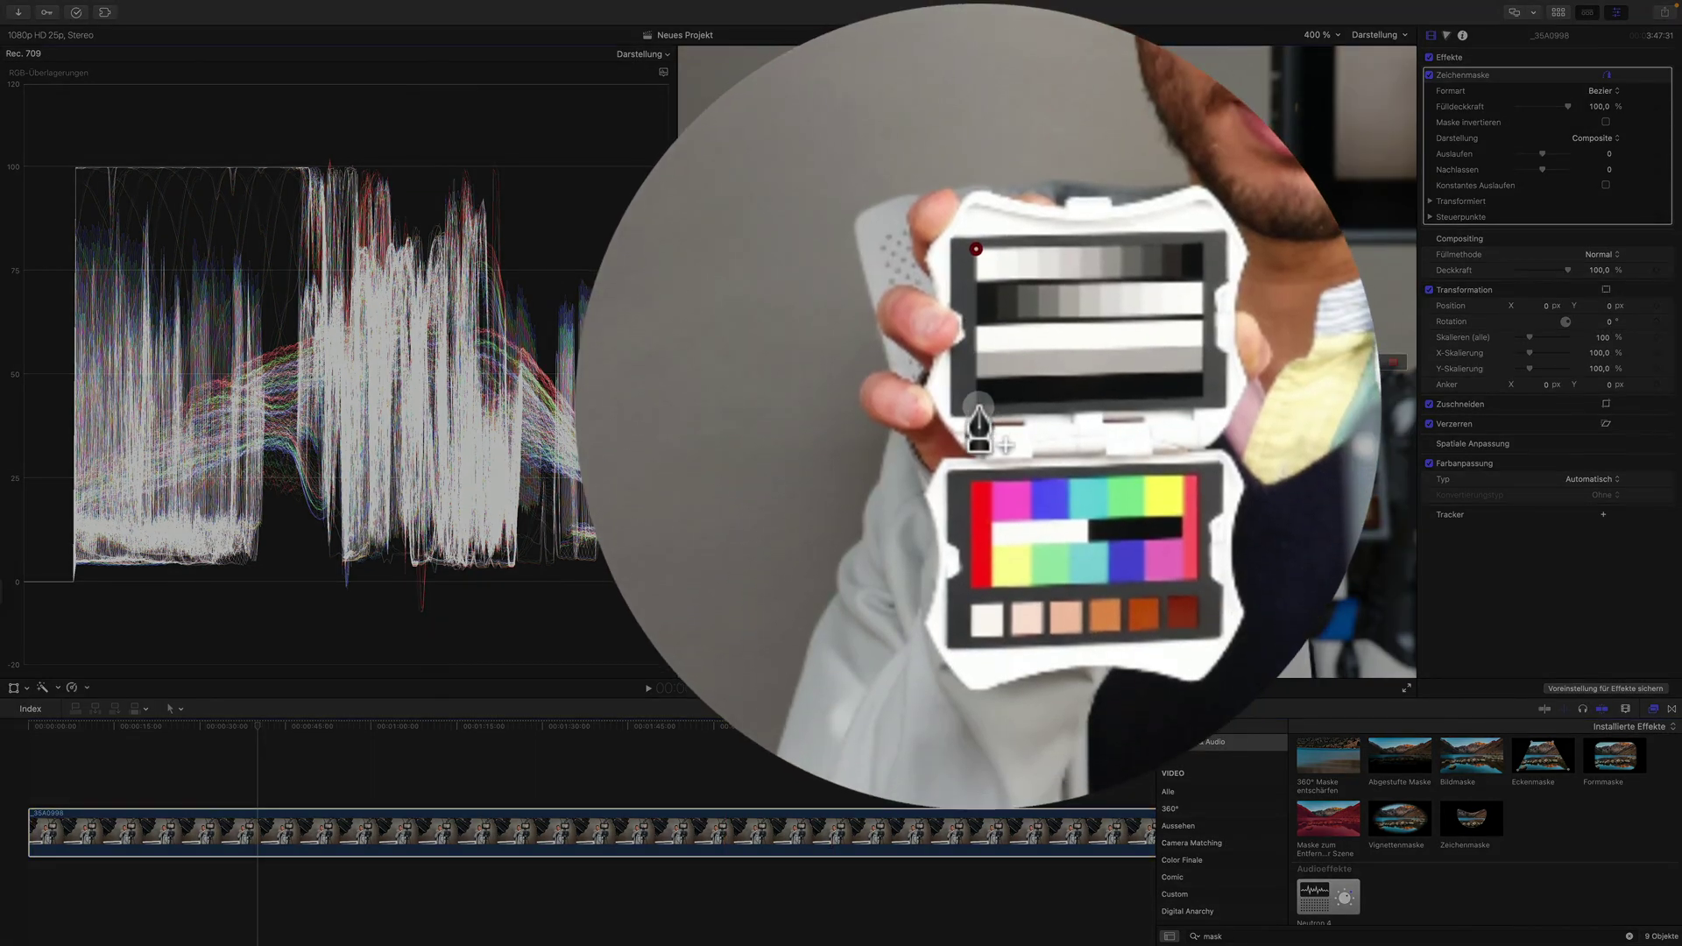
pyautogui.click(977, 408)
pyautogui.click(1079, 409)
pyautogui.click(1079, 345)
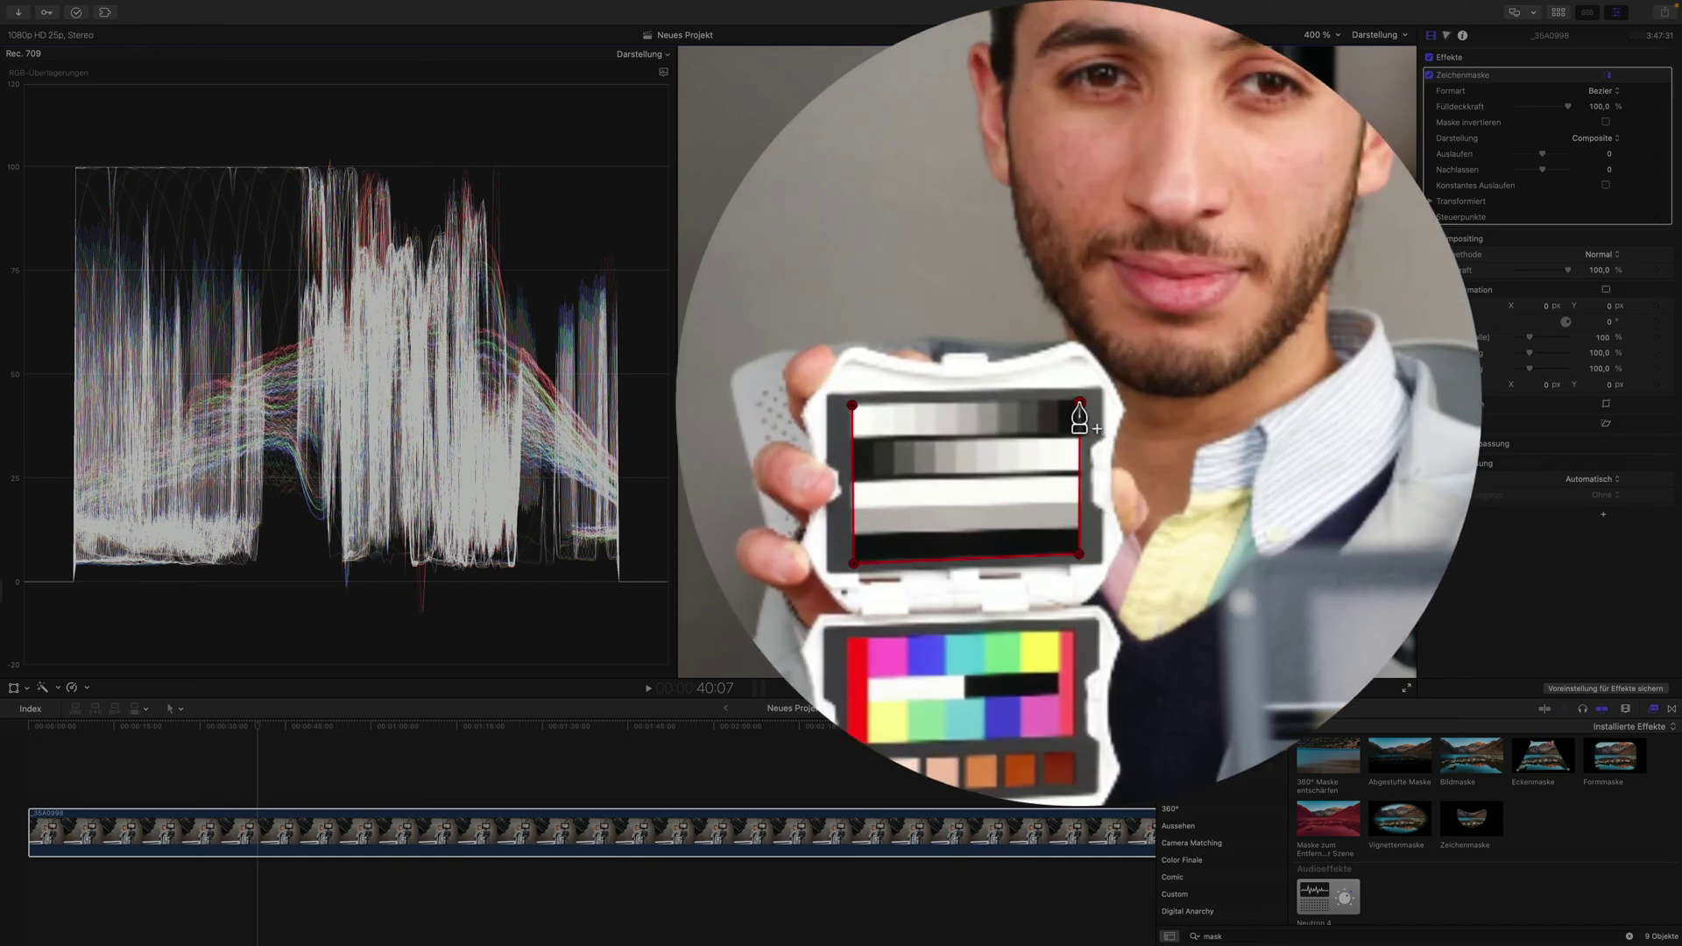
pyautogui.click(976, 342)
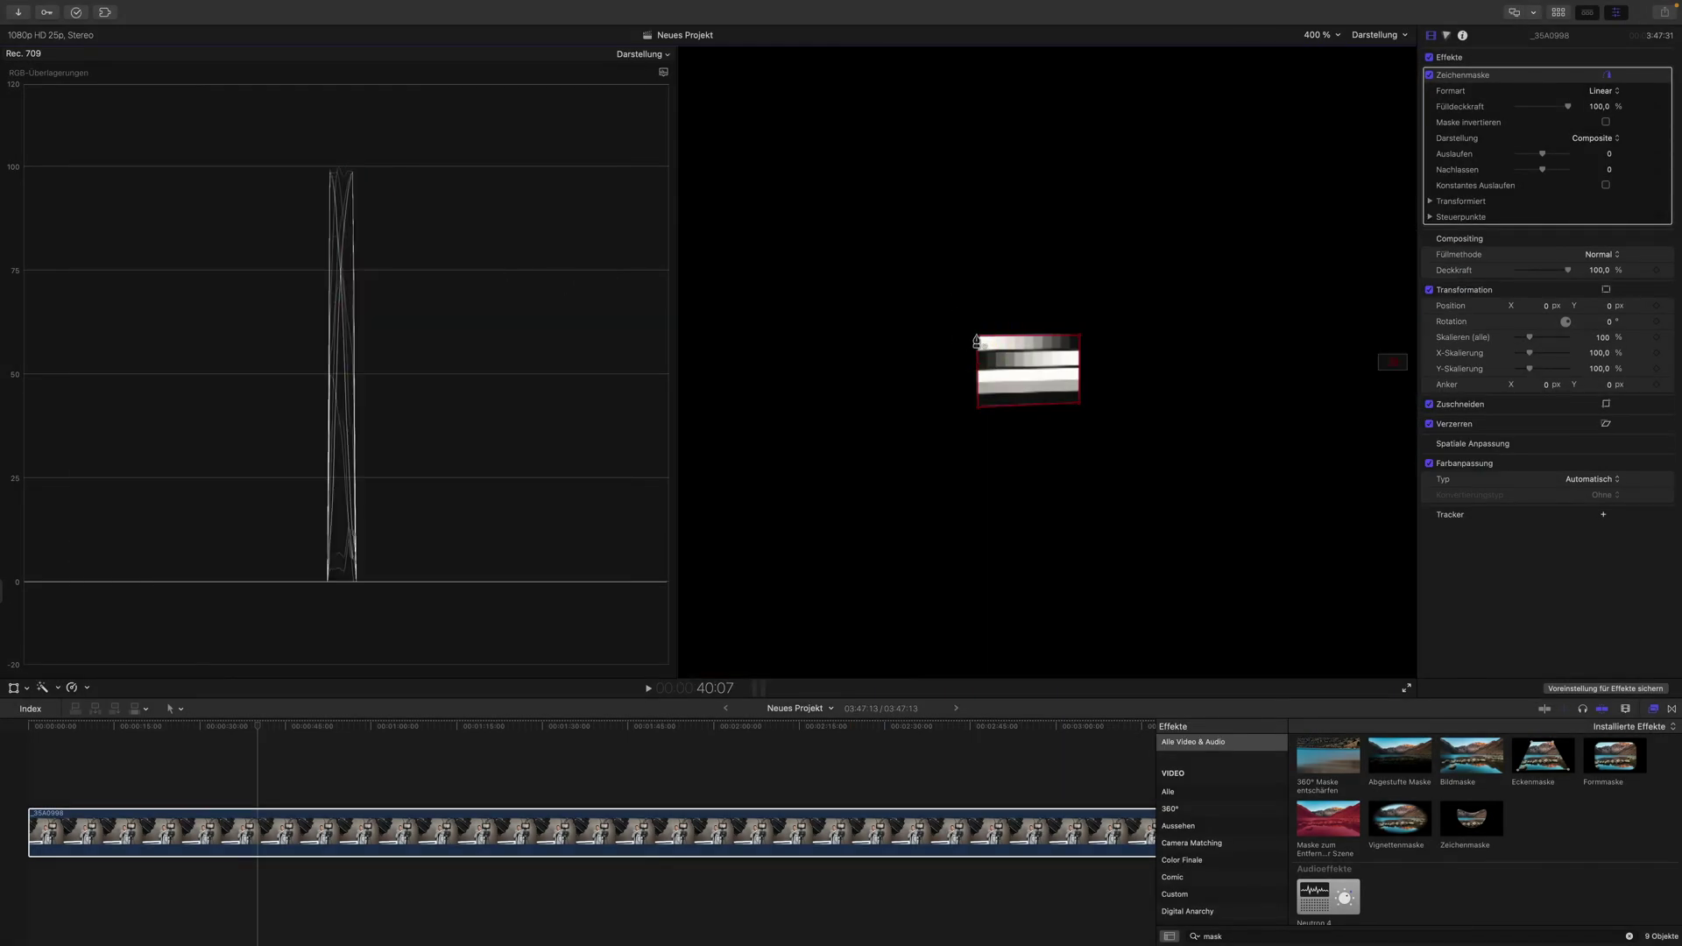
# Scale the masked clip to 800% so the grayscale chart fills the frame.
pyautogui.click(1500, 401)
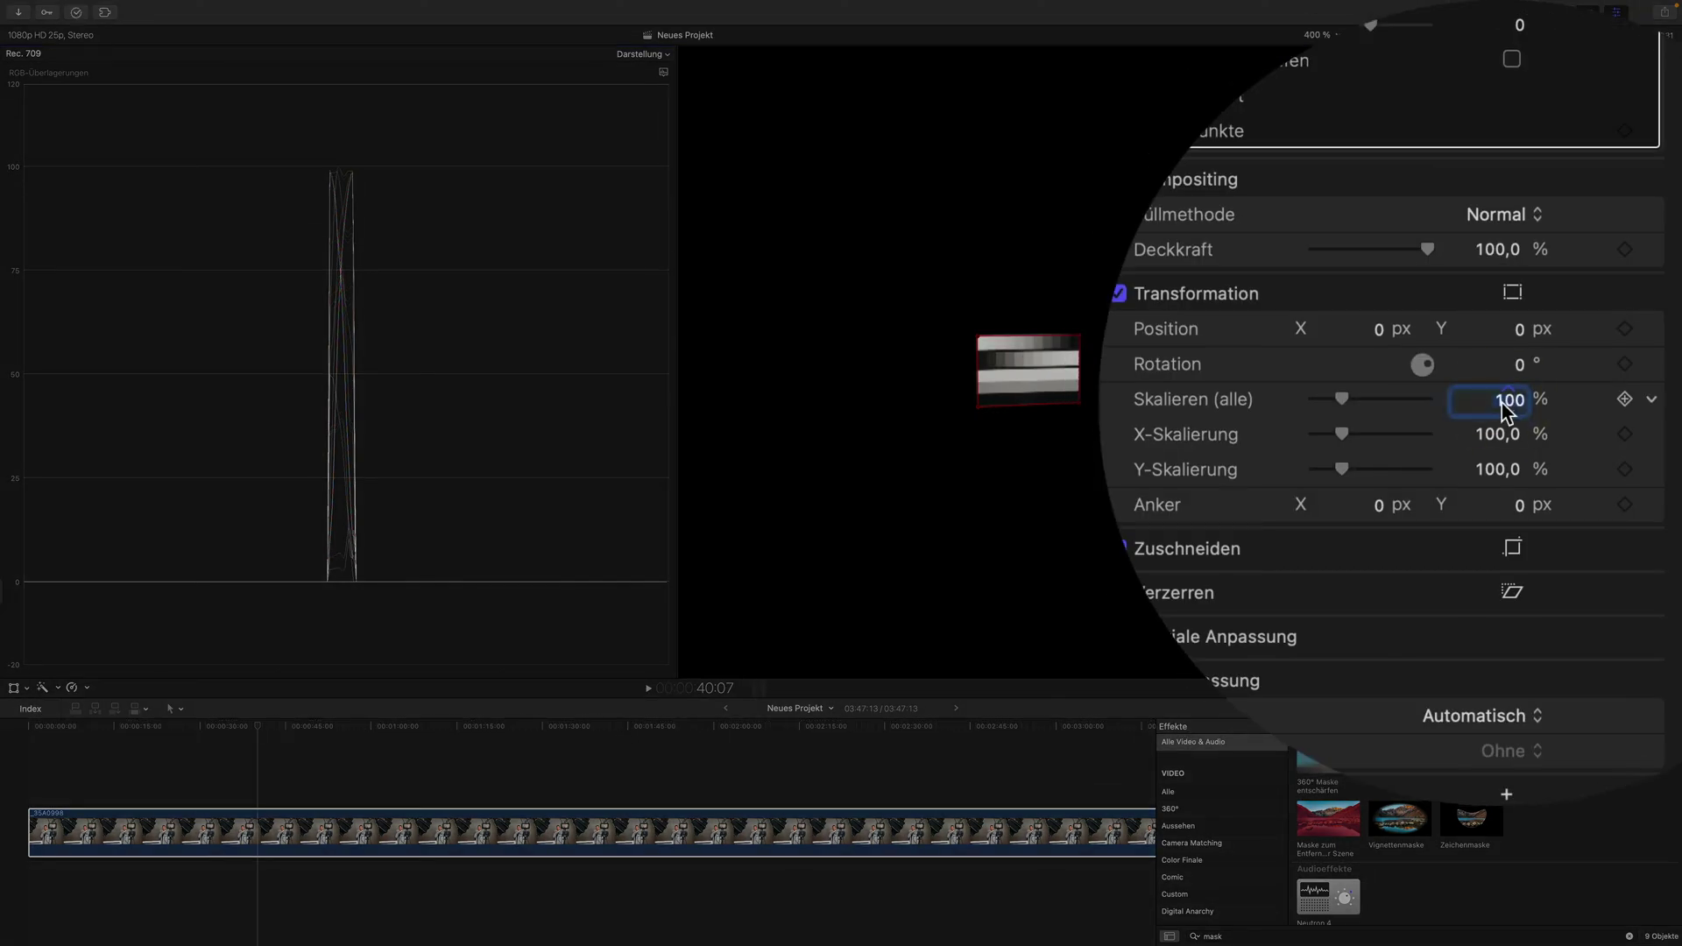
pyautogui.write('800')
pyautogui.press('Return')
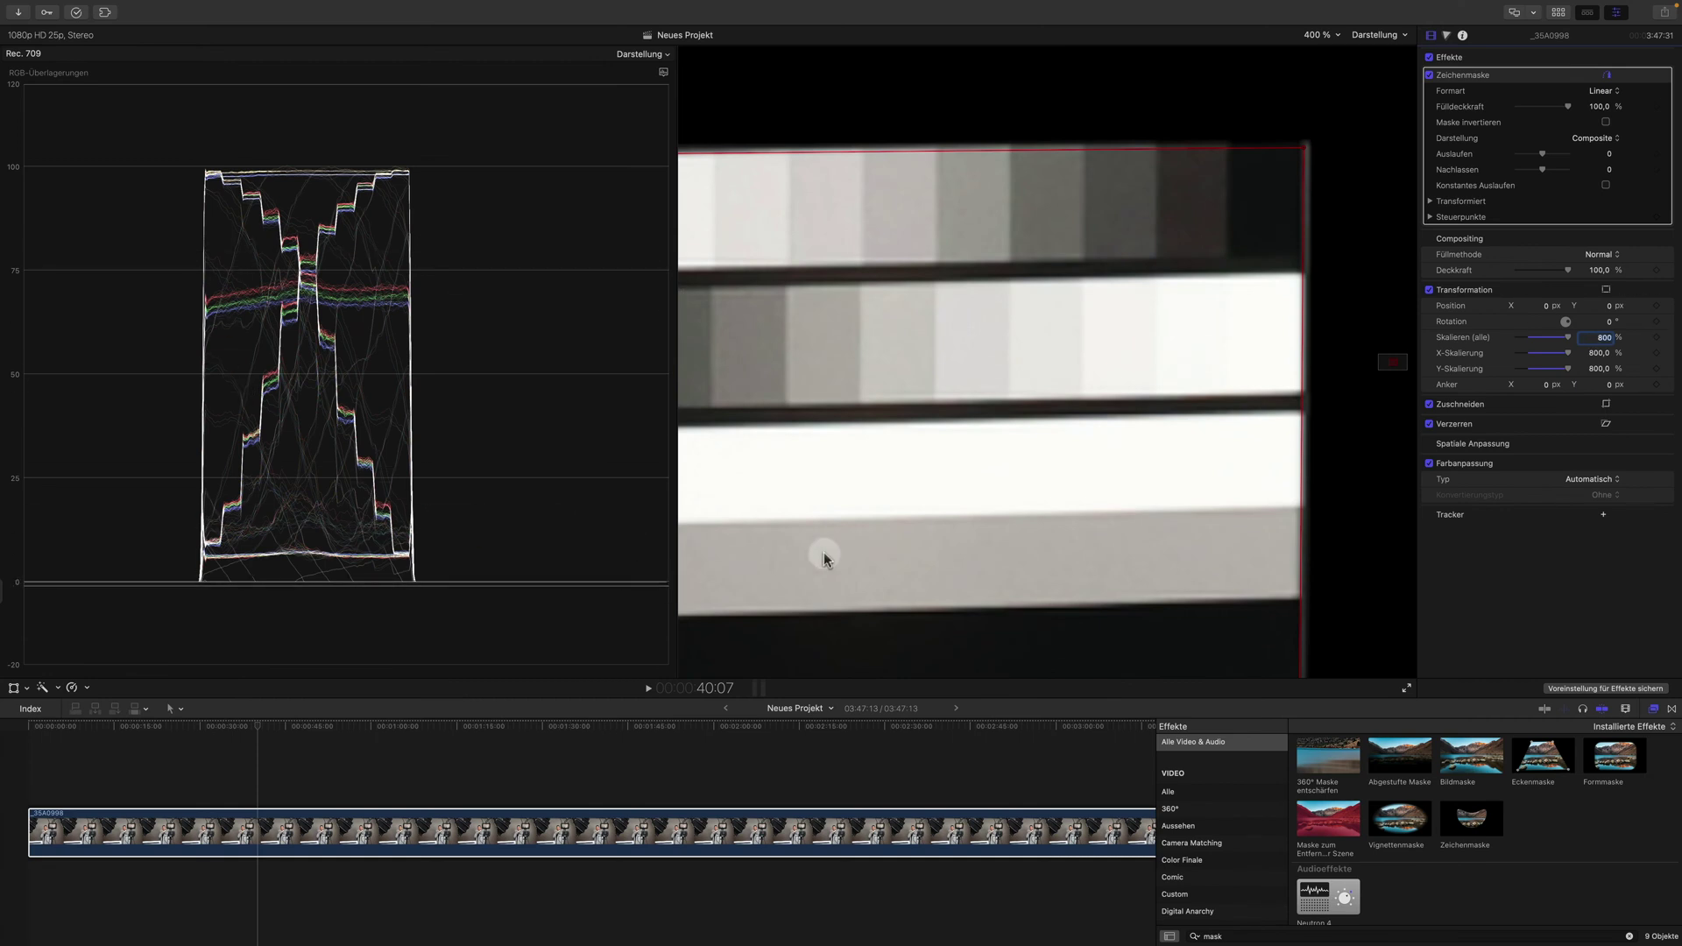
pyautogui.click(1320, 30)
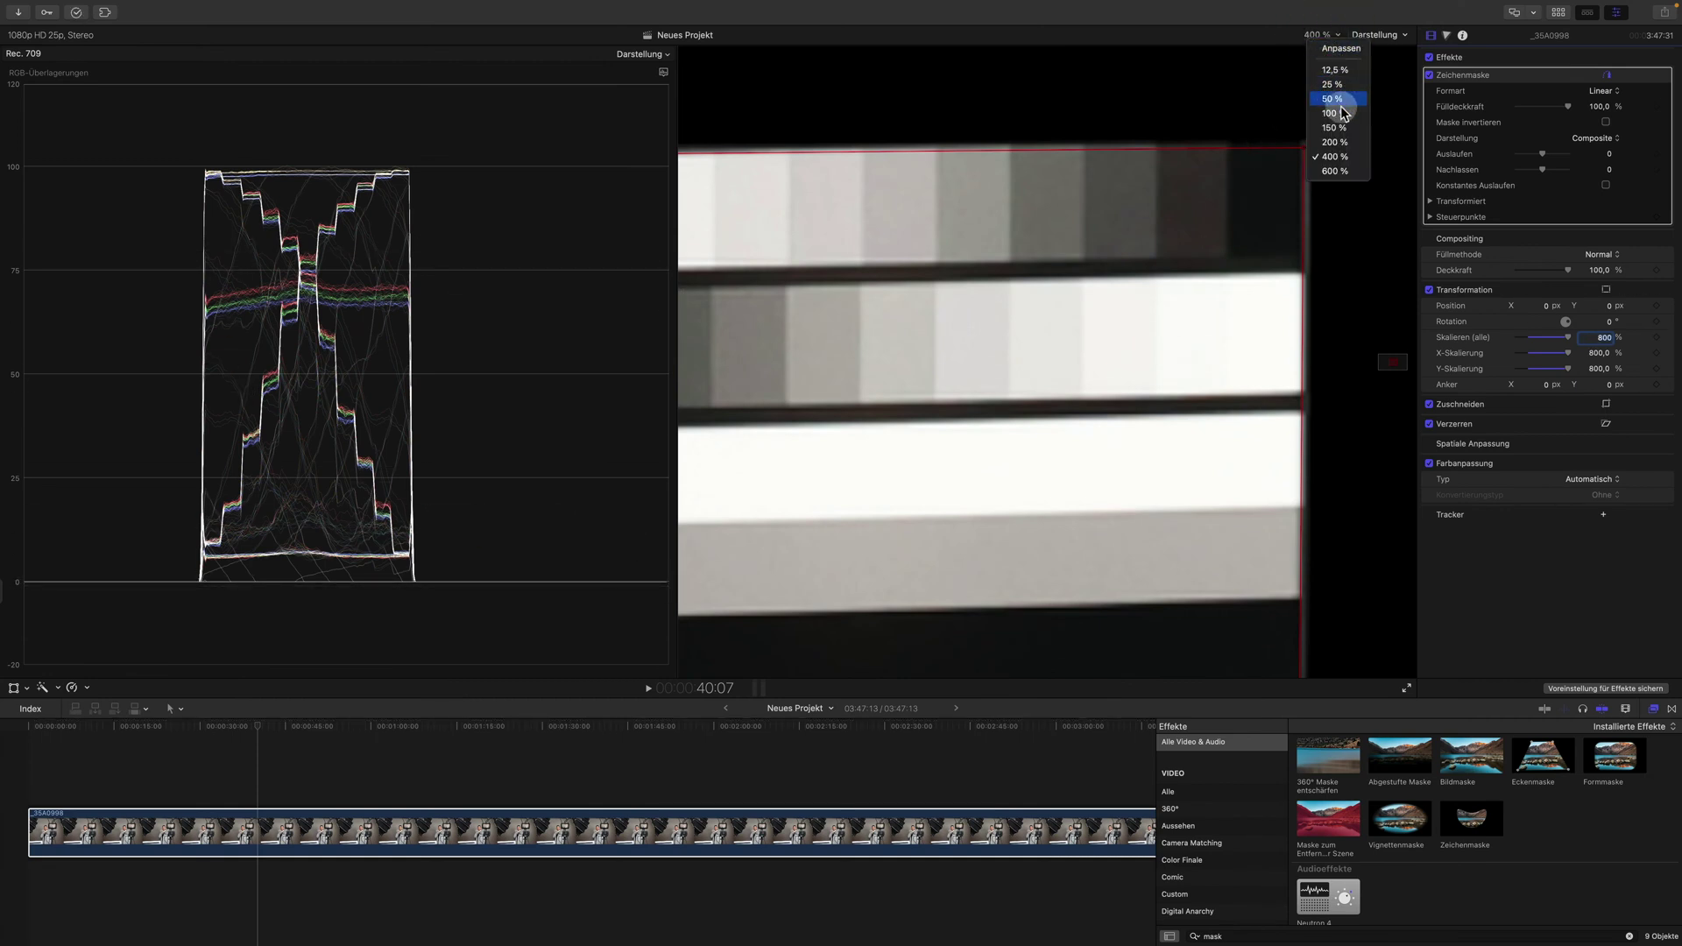
pyautogui.click(1340, 141)
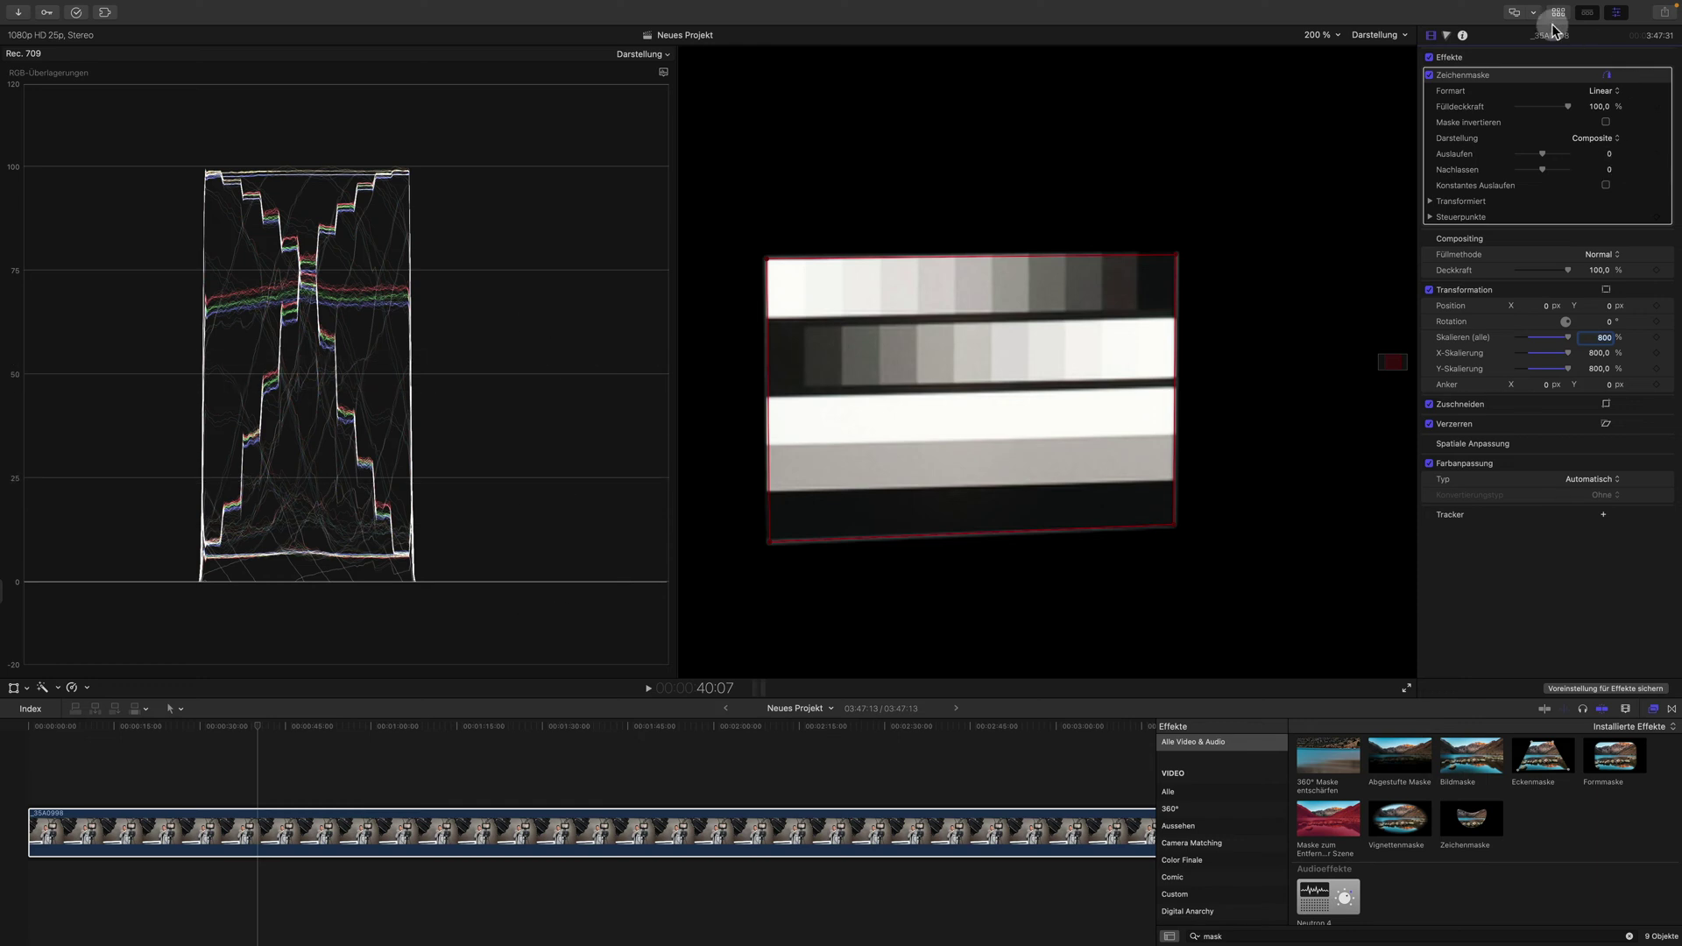
# Add a Farbkurven colour correction to the masked clip.
pyautogui.click(1446, 35)
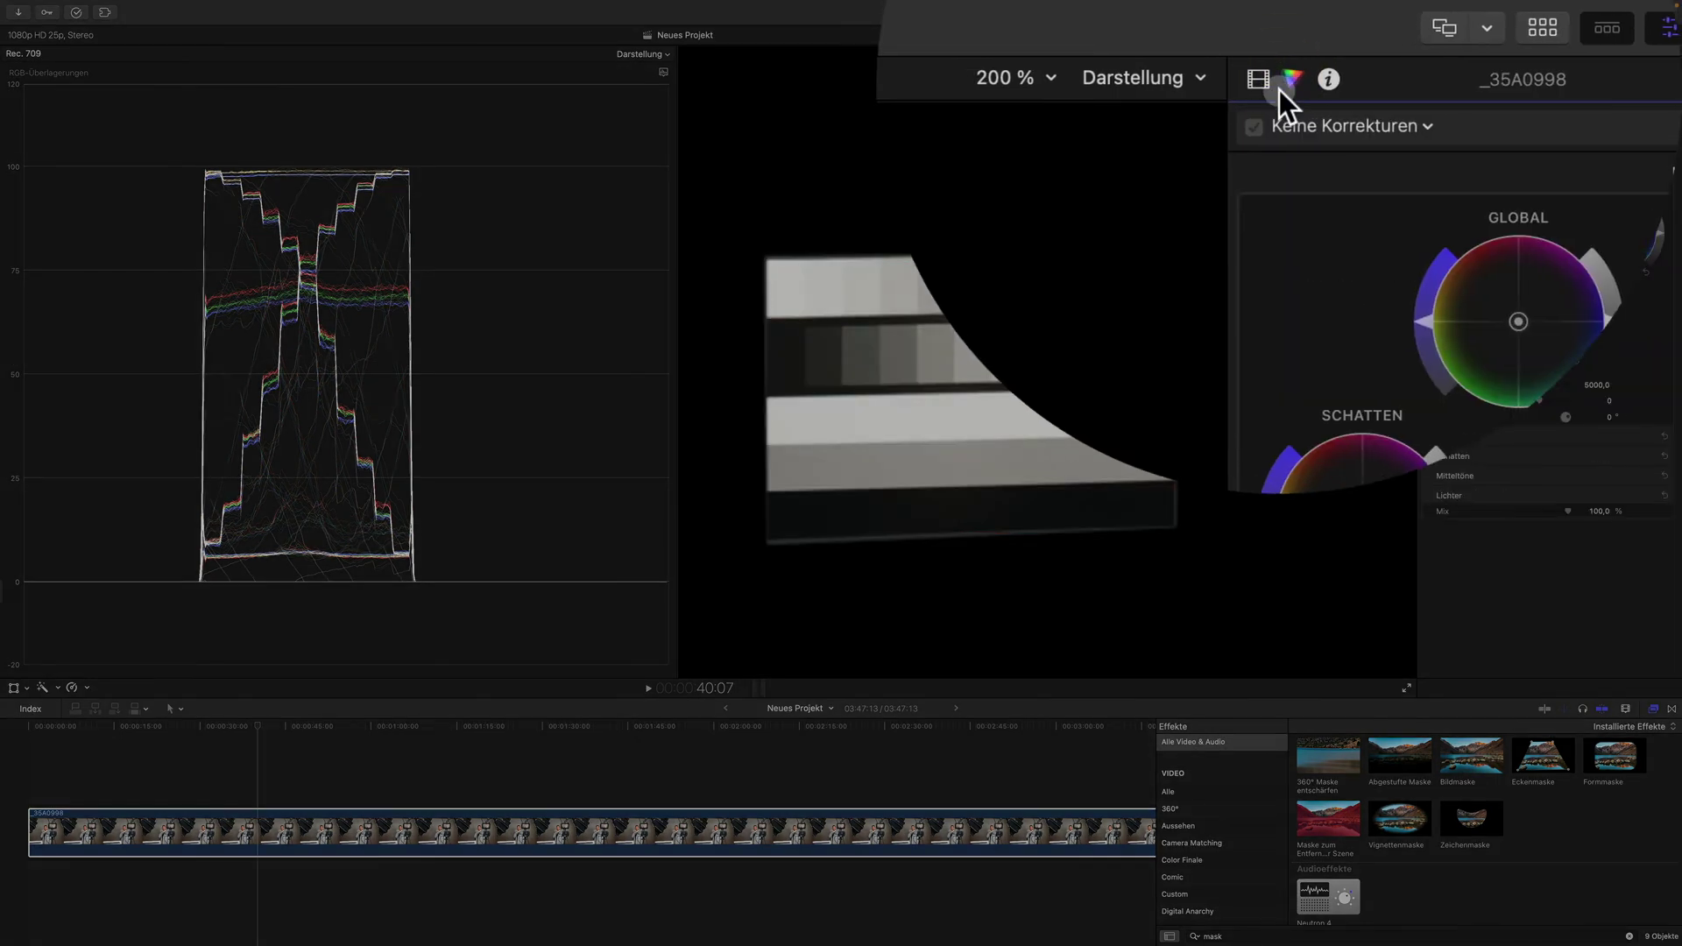
pyautogui.click(1279, 128)
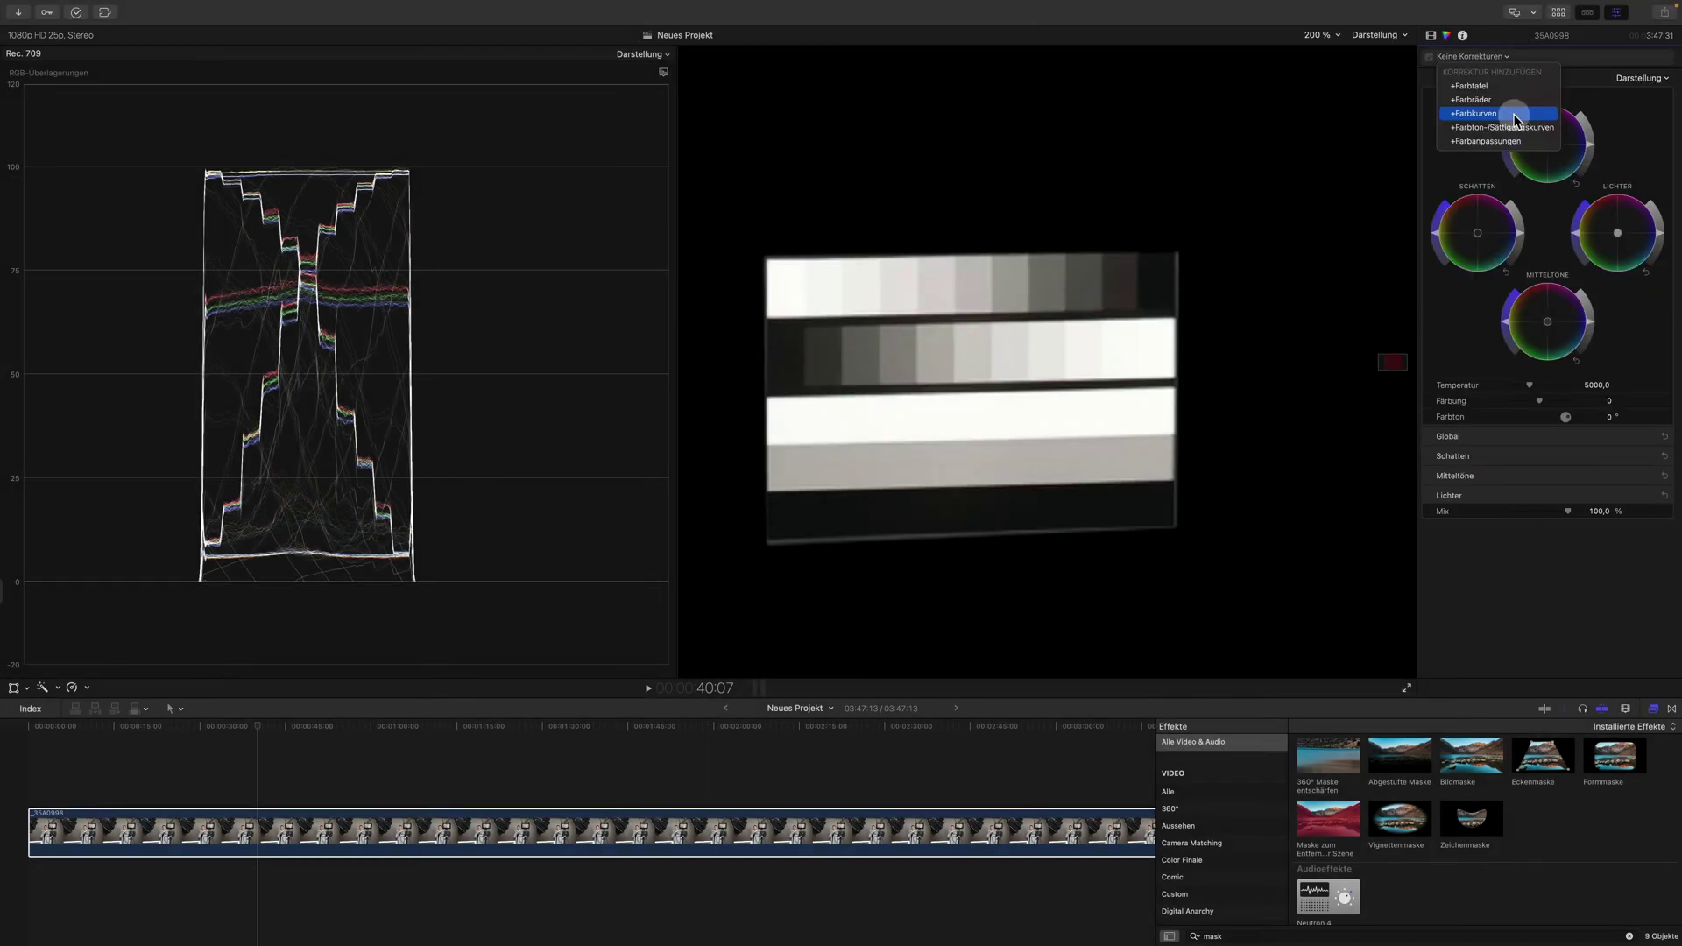
pyautogui.click(1514, 118)
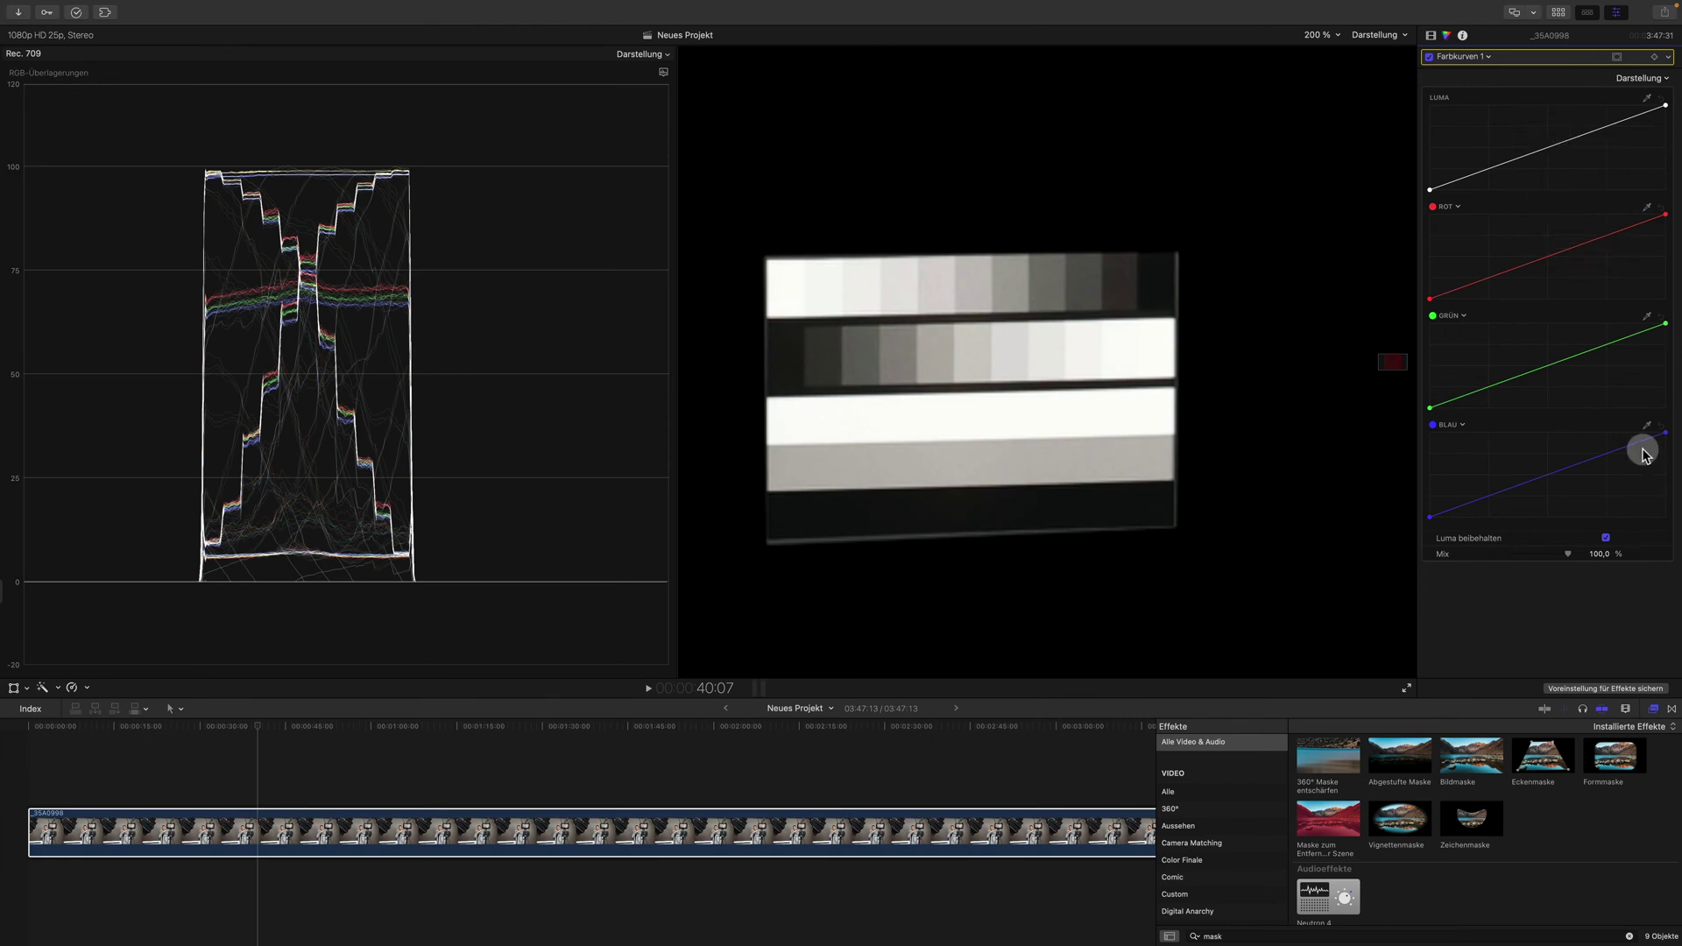
# Pull the highlight endpoints of the blue, green and red curves slightly inward to align the chart's whites.
pyautogui.moveTo(1644, 432)
pyautogui.mouseDown()
pyautogui.moveTo(1618, 432)
pyautogui.moveTo(1662, 433)
pyautogui.mouseUp()
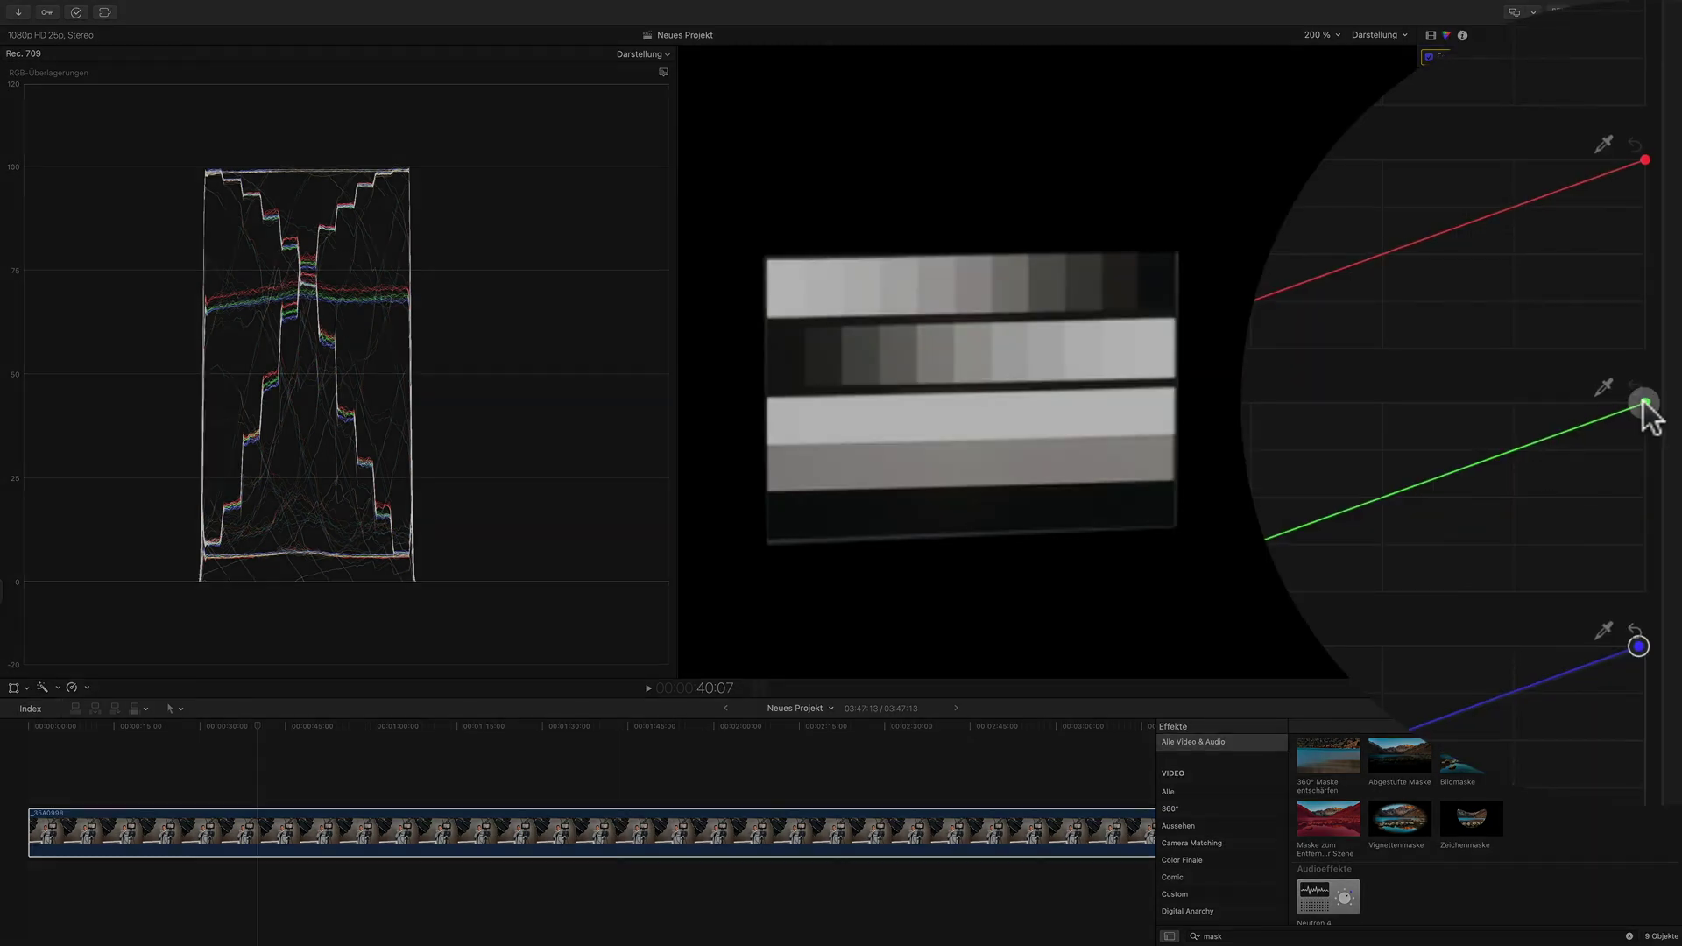
pyautogui.moveTo(1645, 404); pyautogui.dragTo(1620, 403)
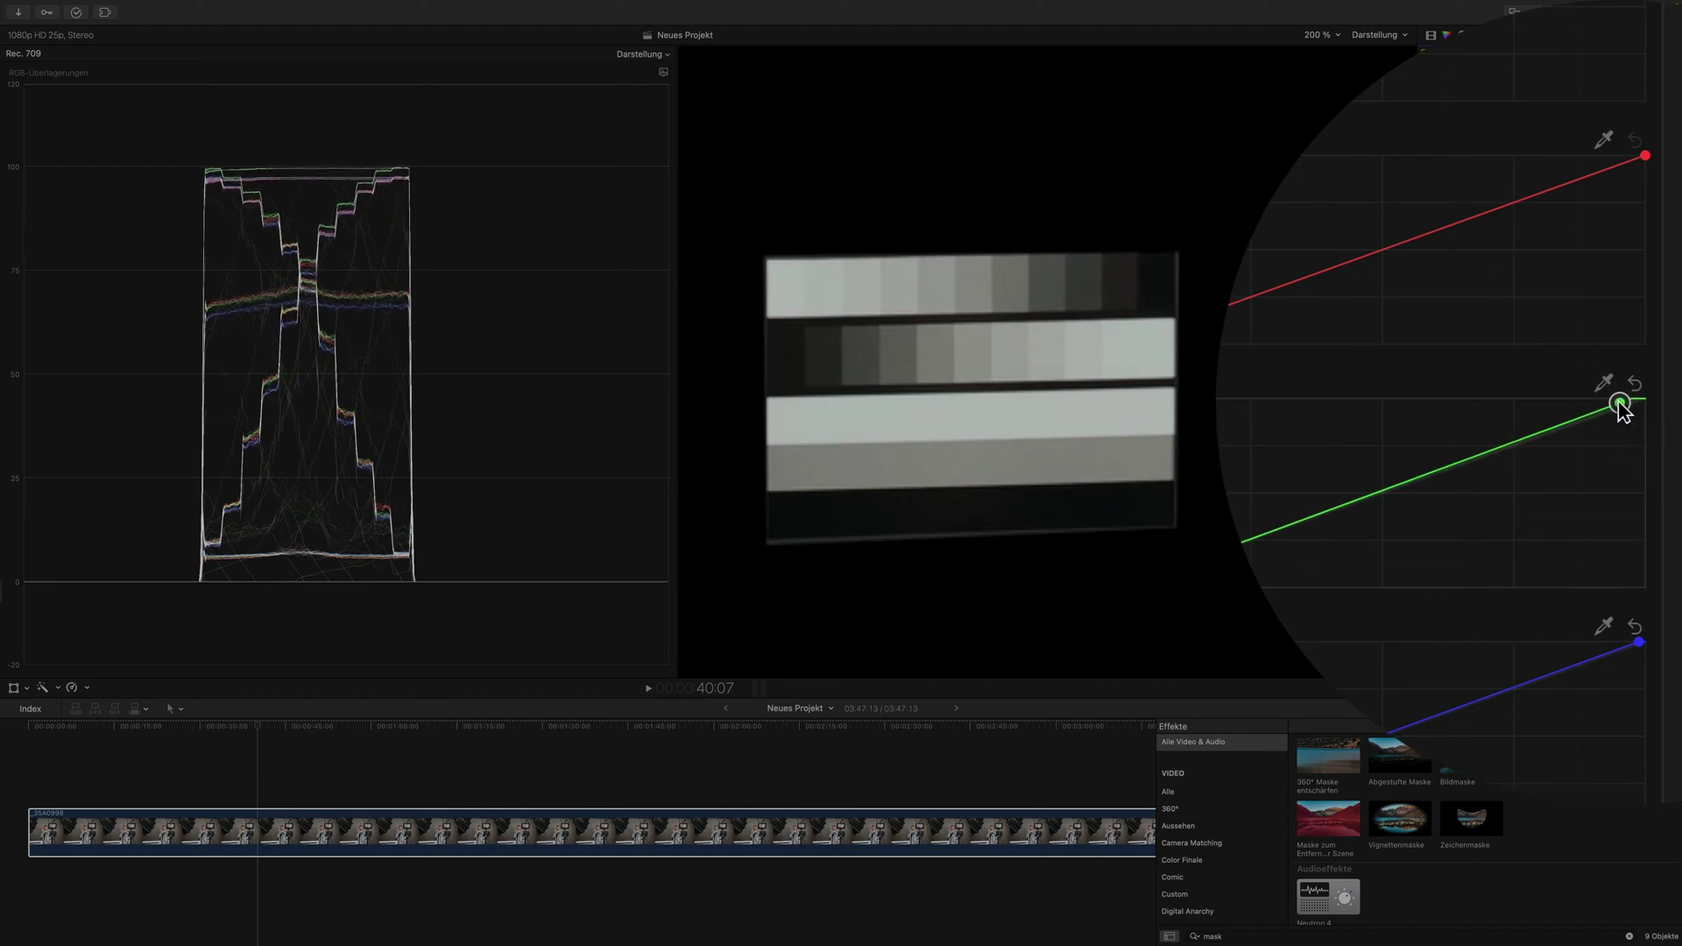
pyautogui.moveTo(1663, 216); pyautogui.dragTo(1661, 217)
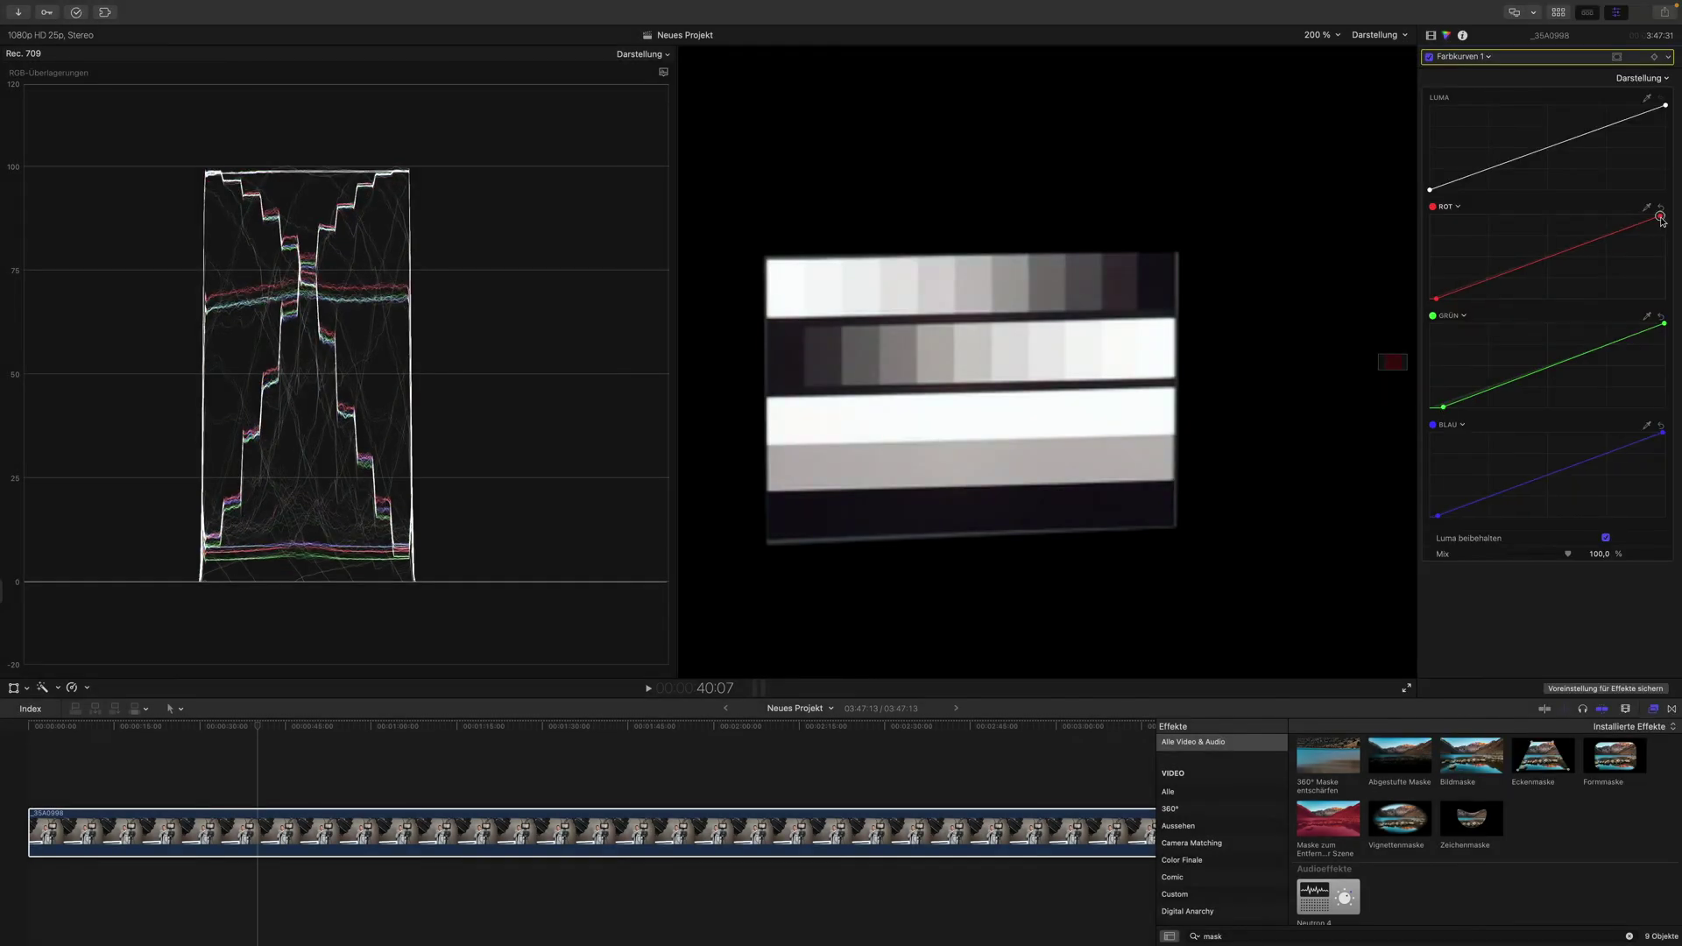
# Add and adjust midtone, highlight and shadow points on the red and green curves to align the RGB traces in the waveform.
pyautogui.click(1555, 257)
pyautogui.click(1547, 368)
pyautogui.click(1615, 341)
pyautogui.click(1638, 333)
pyautogui.click(1614, 234)
pyautogui.moveTo(1443, 406); pyautogui.dragTo(1442, 404)
pyautogui.moveTo(1436, 299); pyautogui.dragTo(1432, 299)
pyautogui.click(1473, 284)
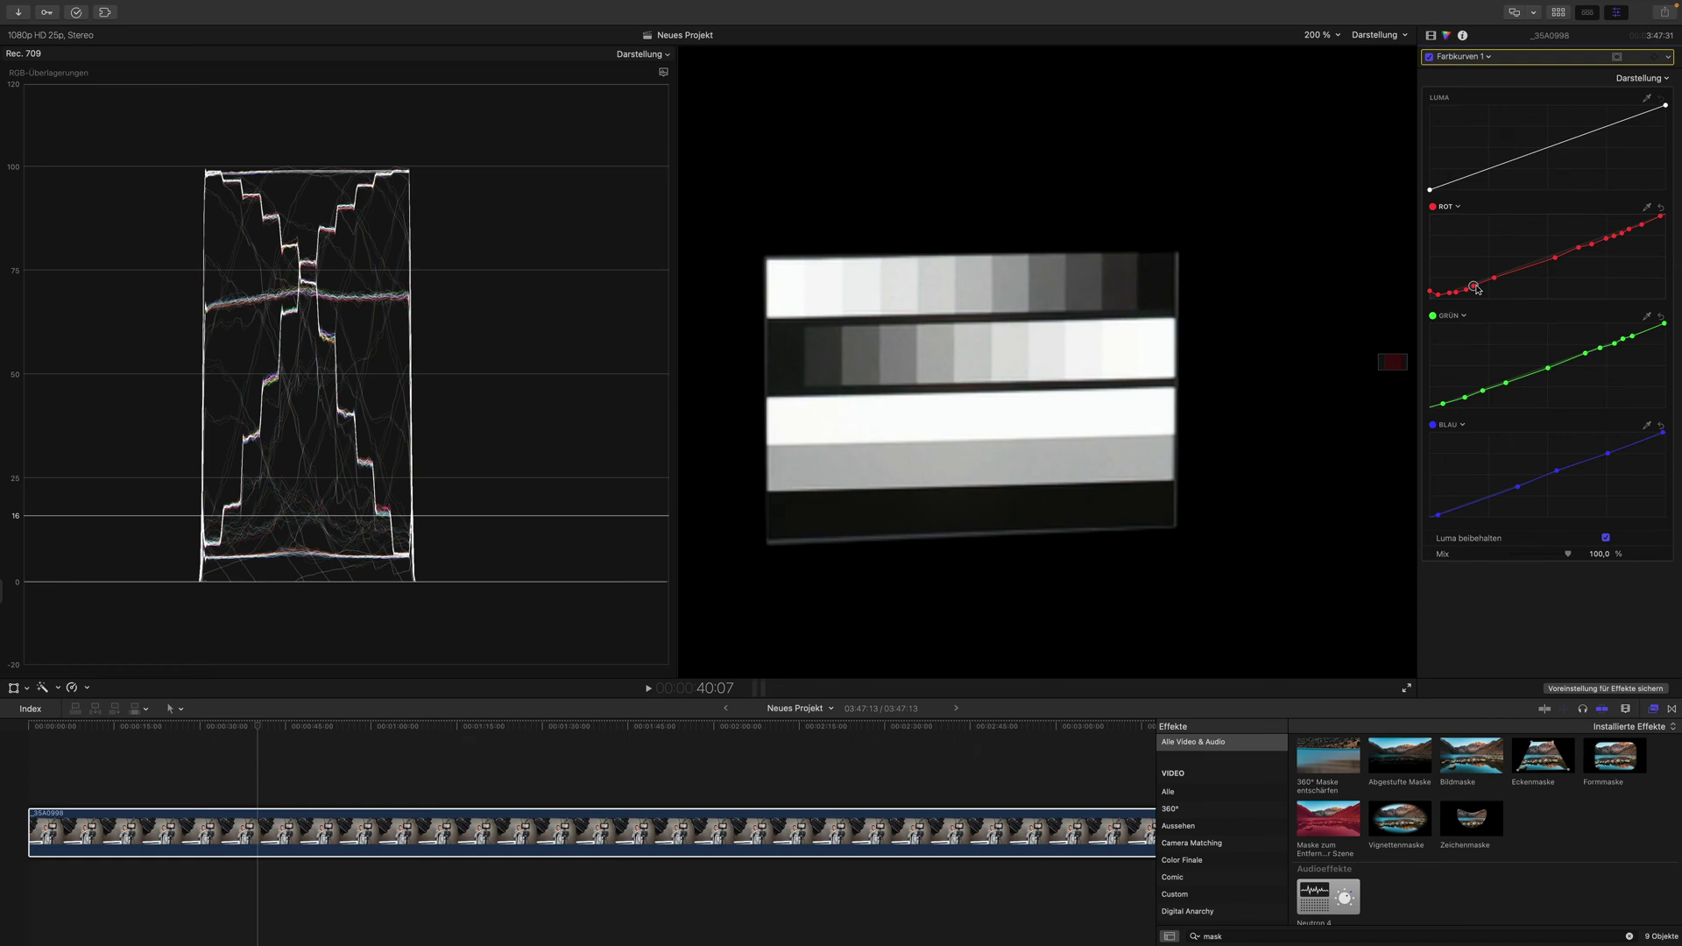
# Toggle the Farbkurven 1 correction off and on to compare the chart before and after.
pyautogui.click(1427, 60)
pyautogui.click(1428, 58)
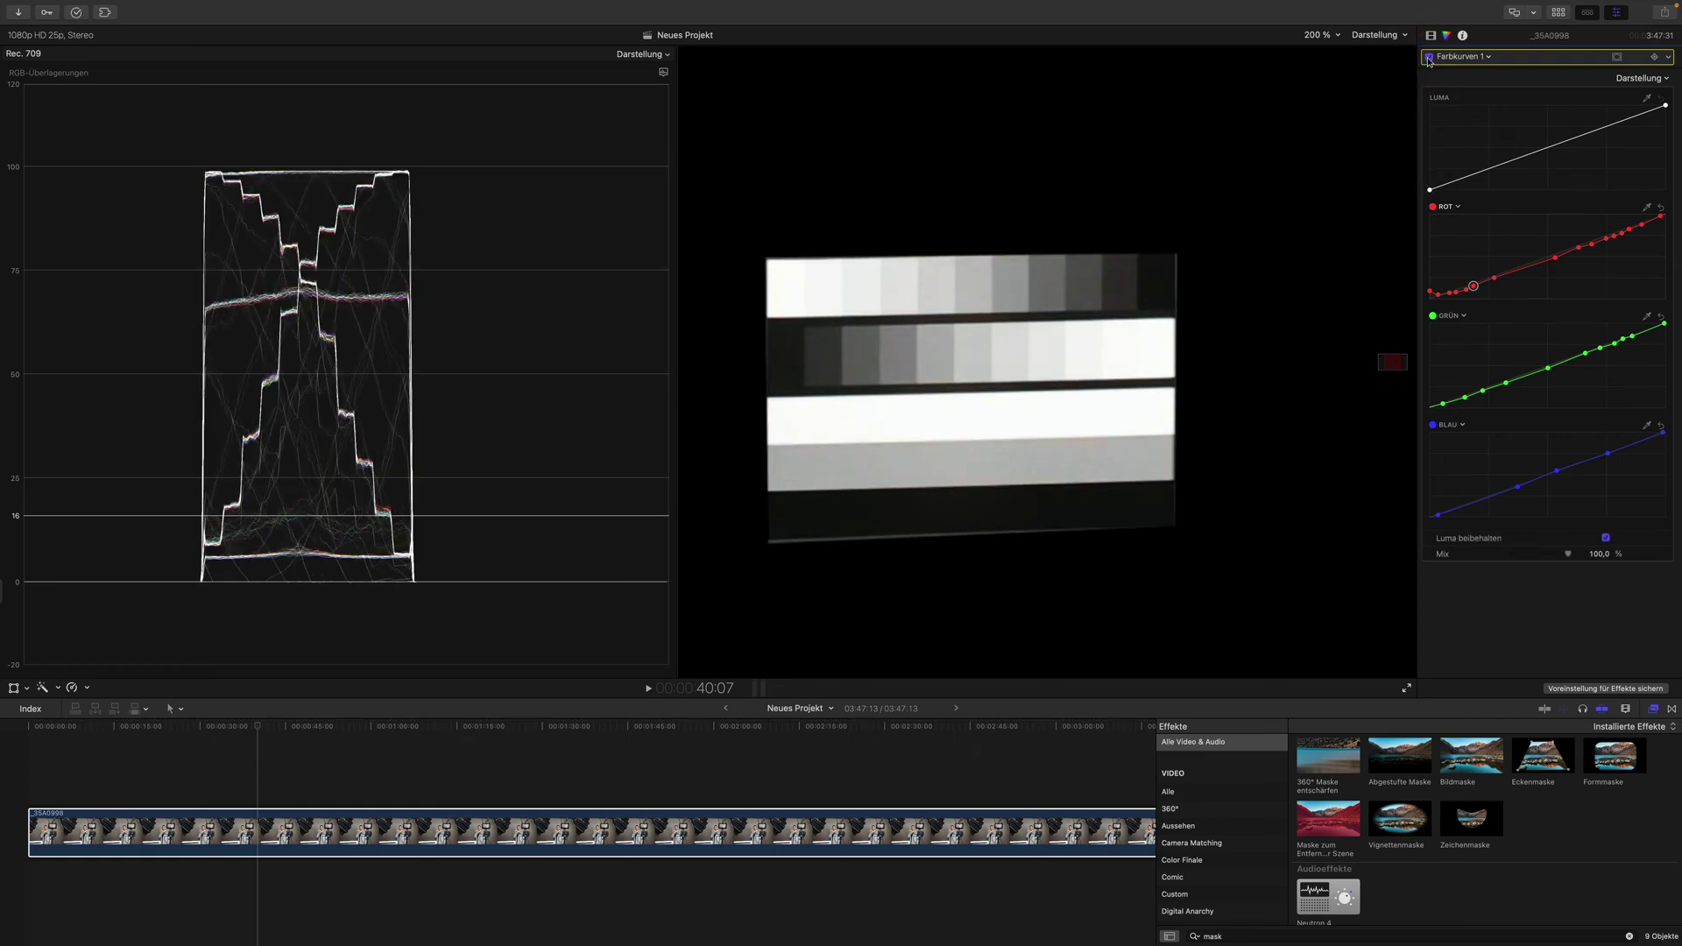
pyautogui.click(1429, 58)
pyautogui.click(1428, 57)
# Set the clip's overall scale back to 100% and disable the Zeichenmaske, keeping the Farbkurven 1 correction for the full picture.
pyautogui.click(1430, 35)
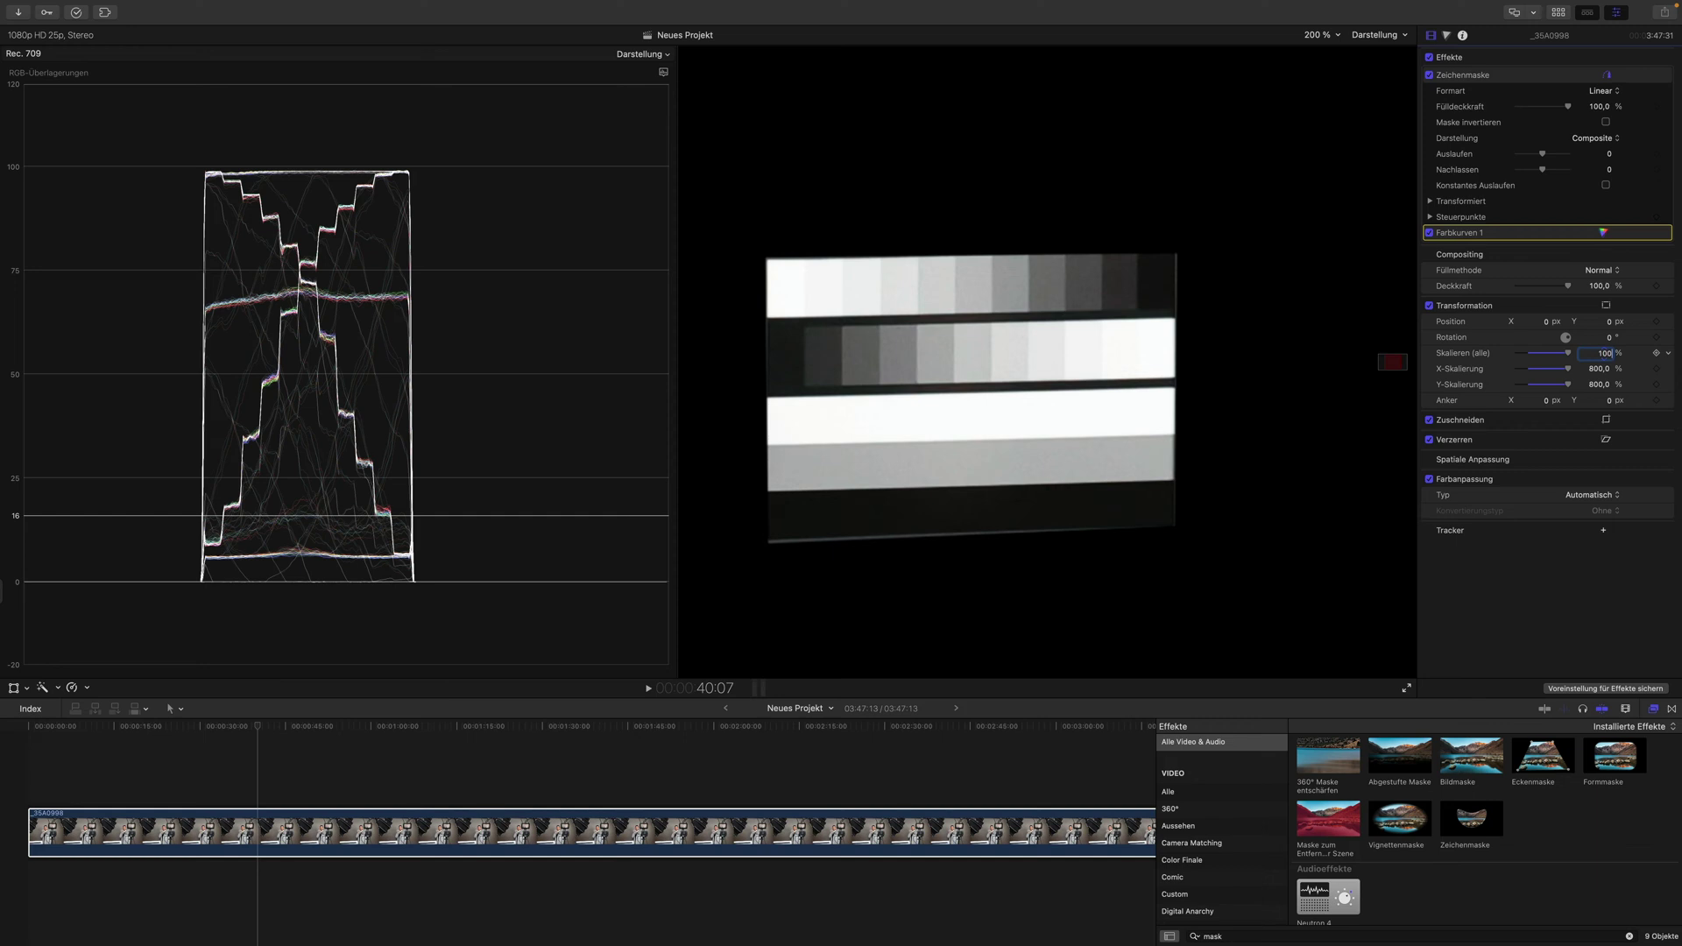
pyautogui.write('100')
pyautogui.press('Return')
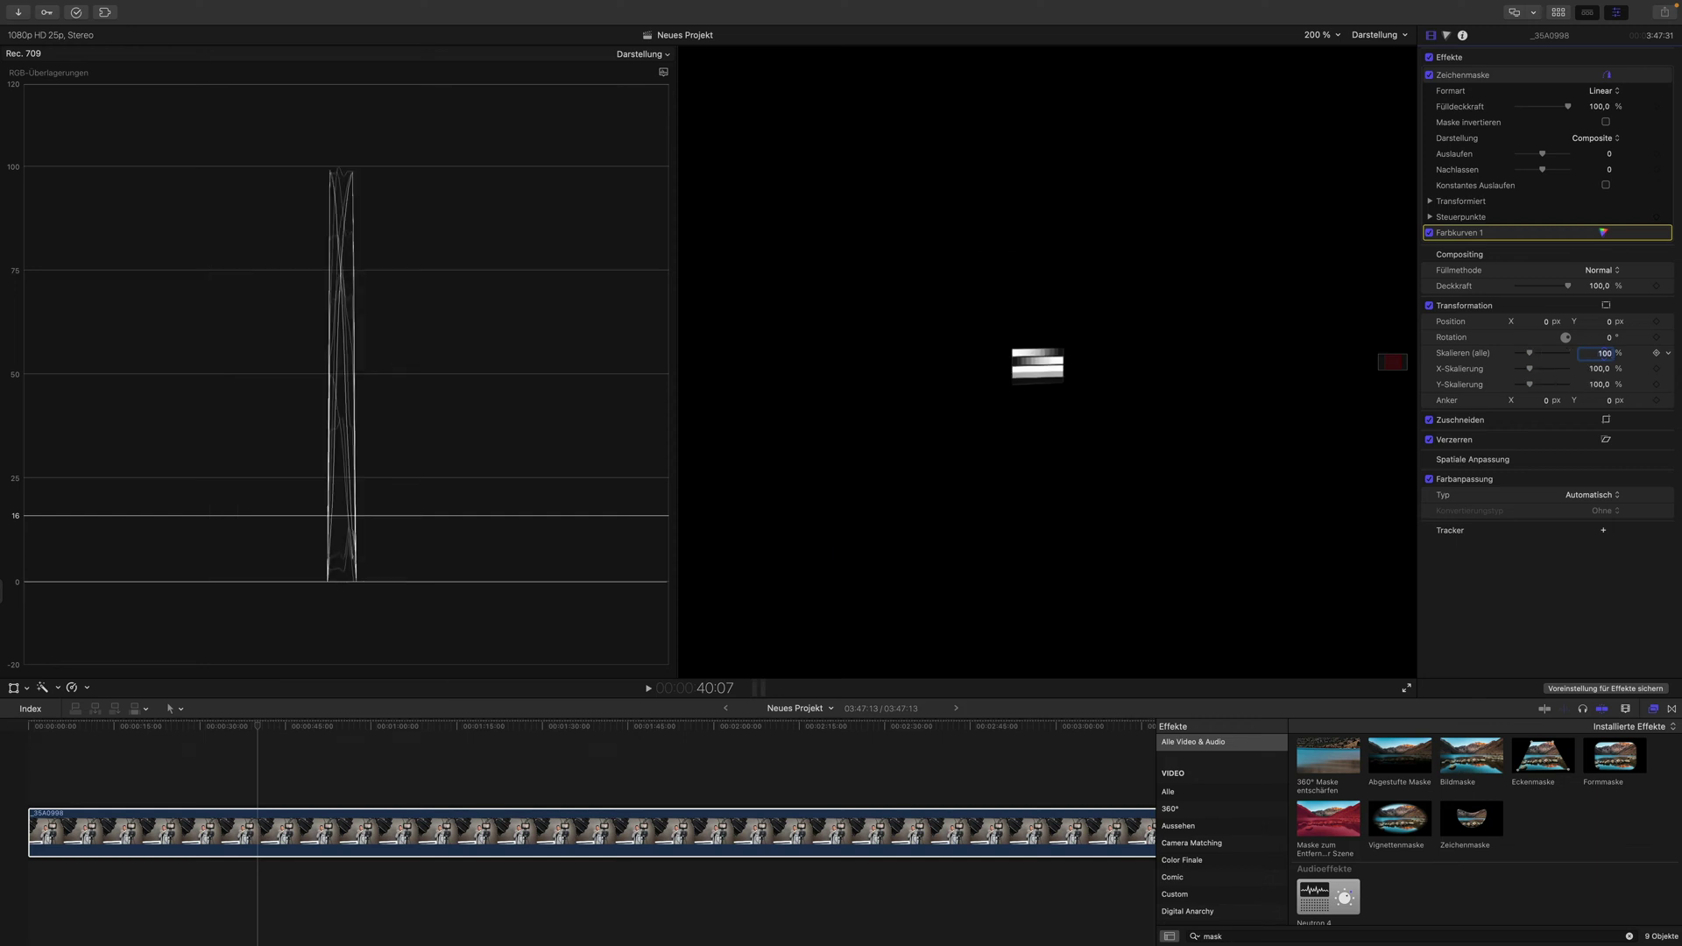
pyautogui.click(1429, 76)
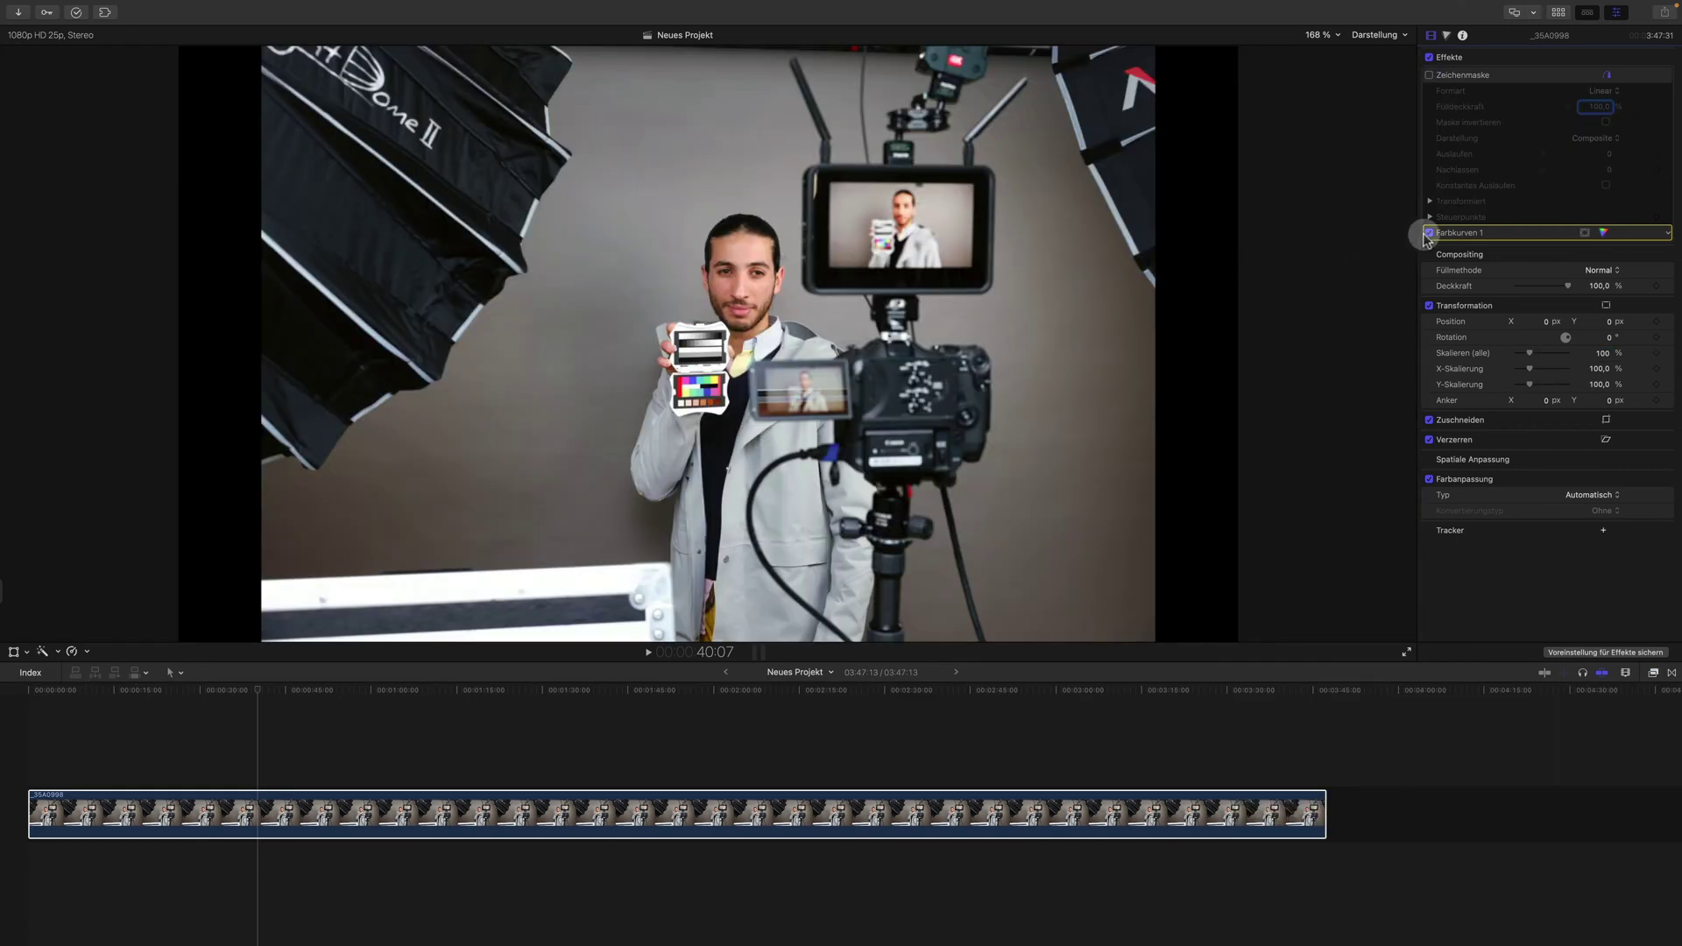
pyautogui.click(1428, 233)
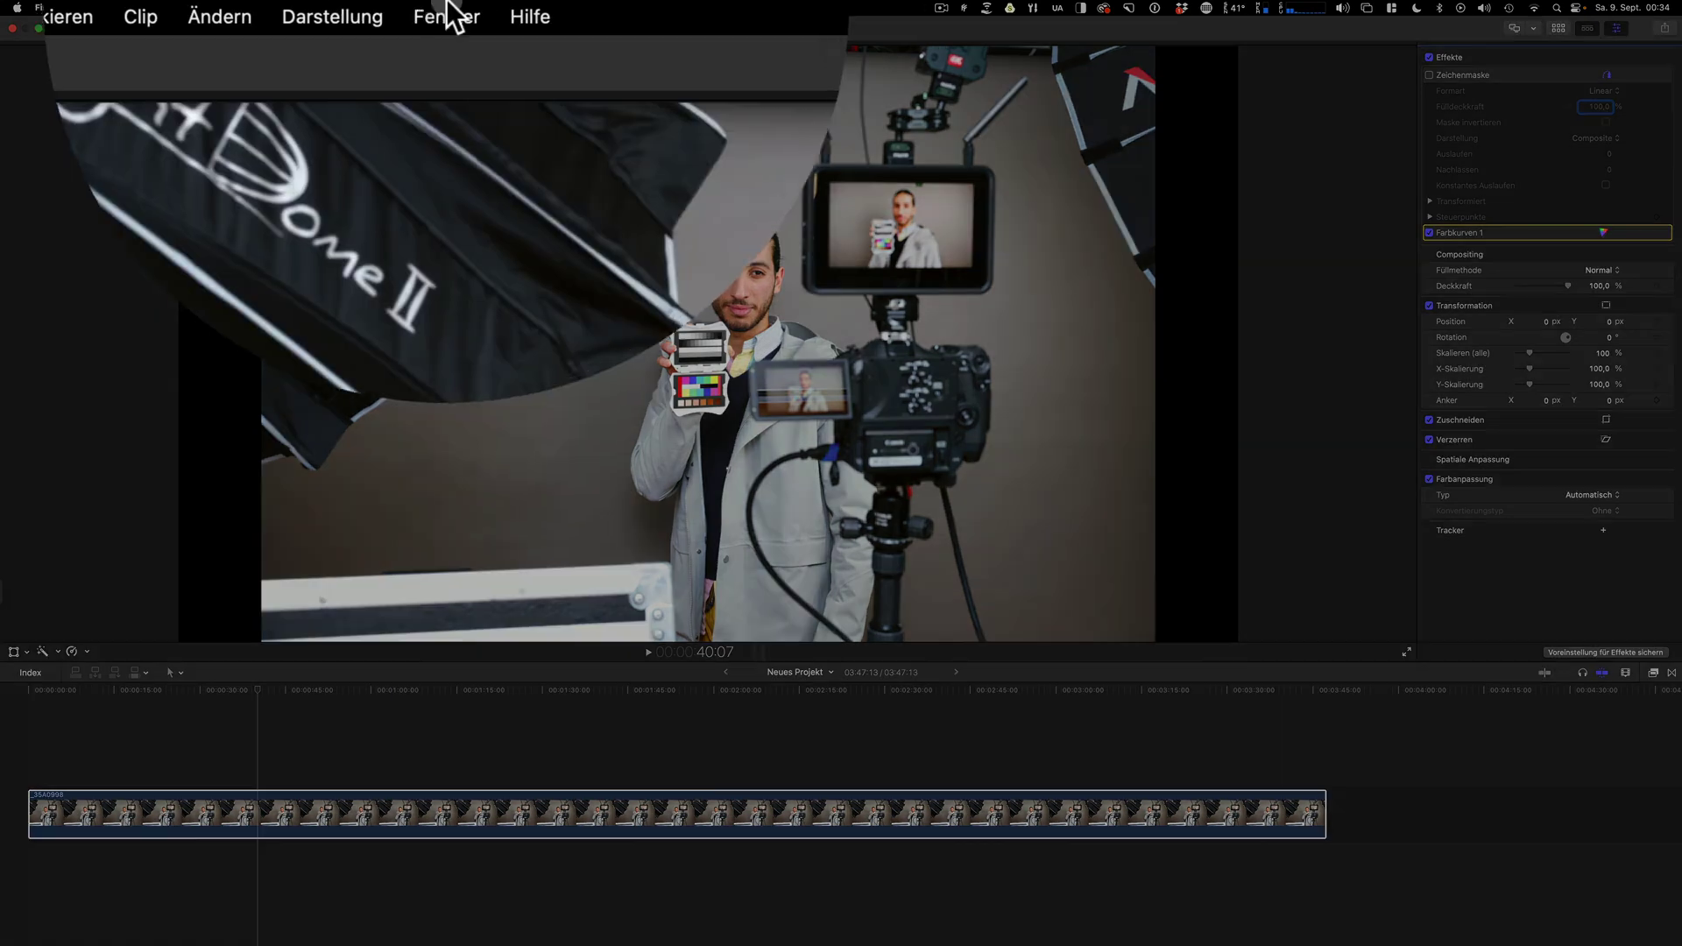
# Switch to the saved Vectorscope workspace.
pyautogui.click(442, 7)
pyautogui.moveTo(587, 162)
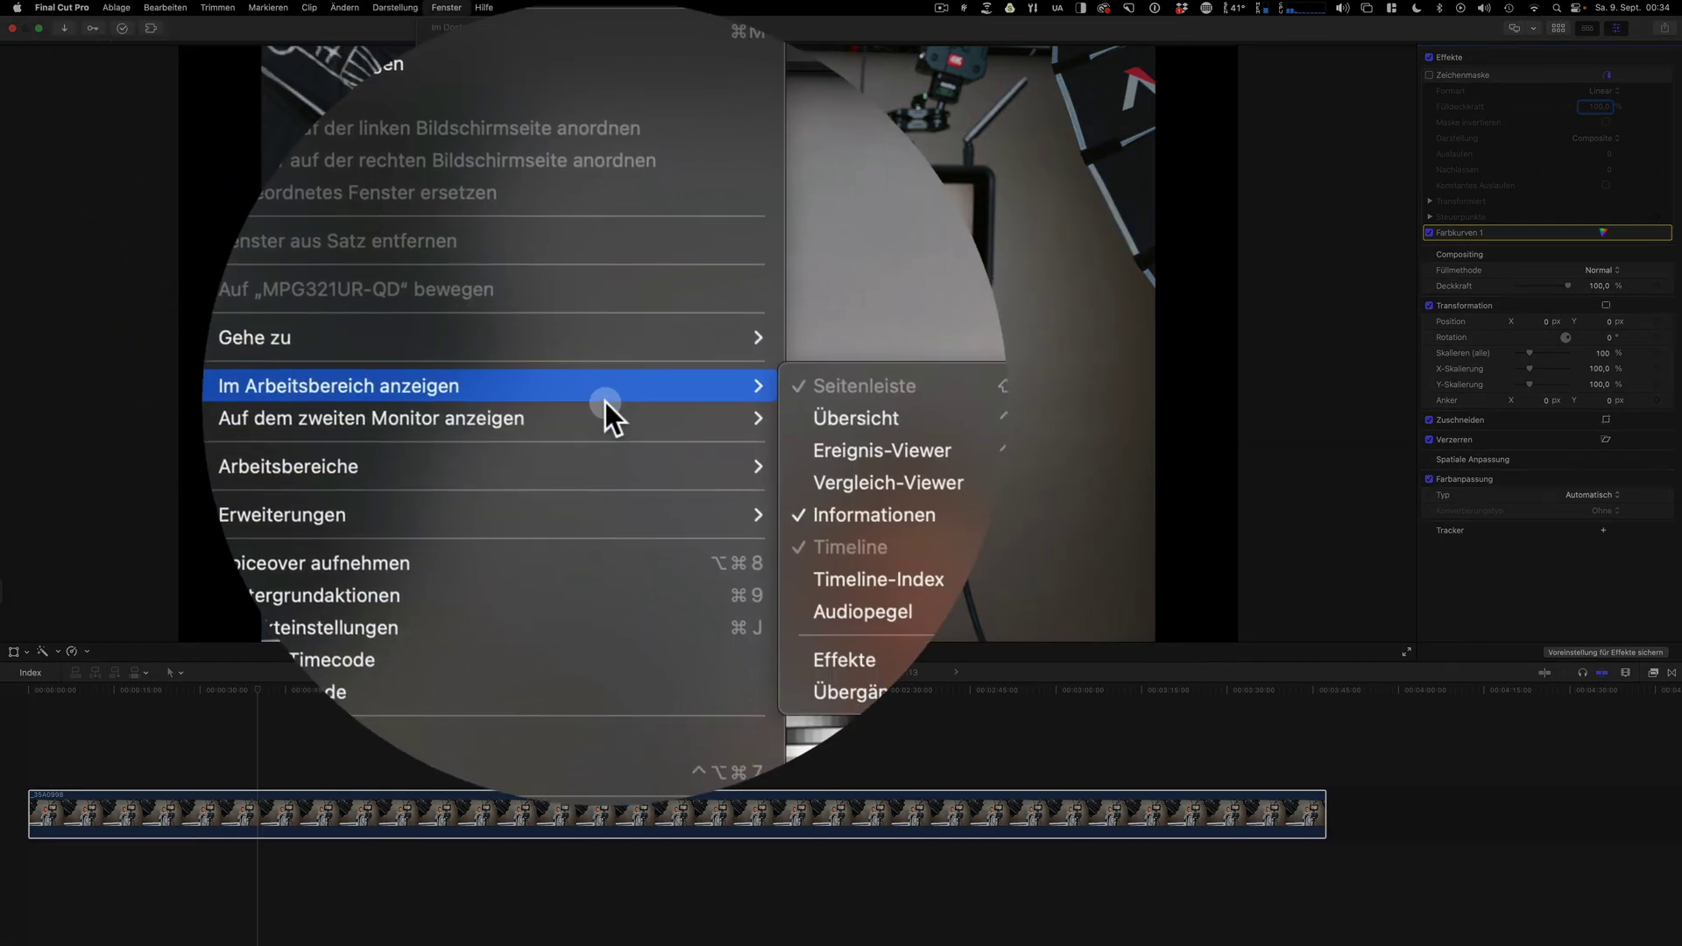
pyautogui.moveTo(624, 401)
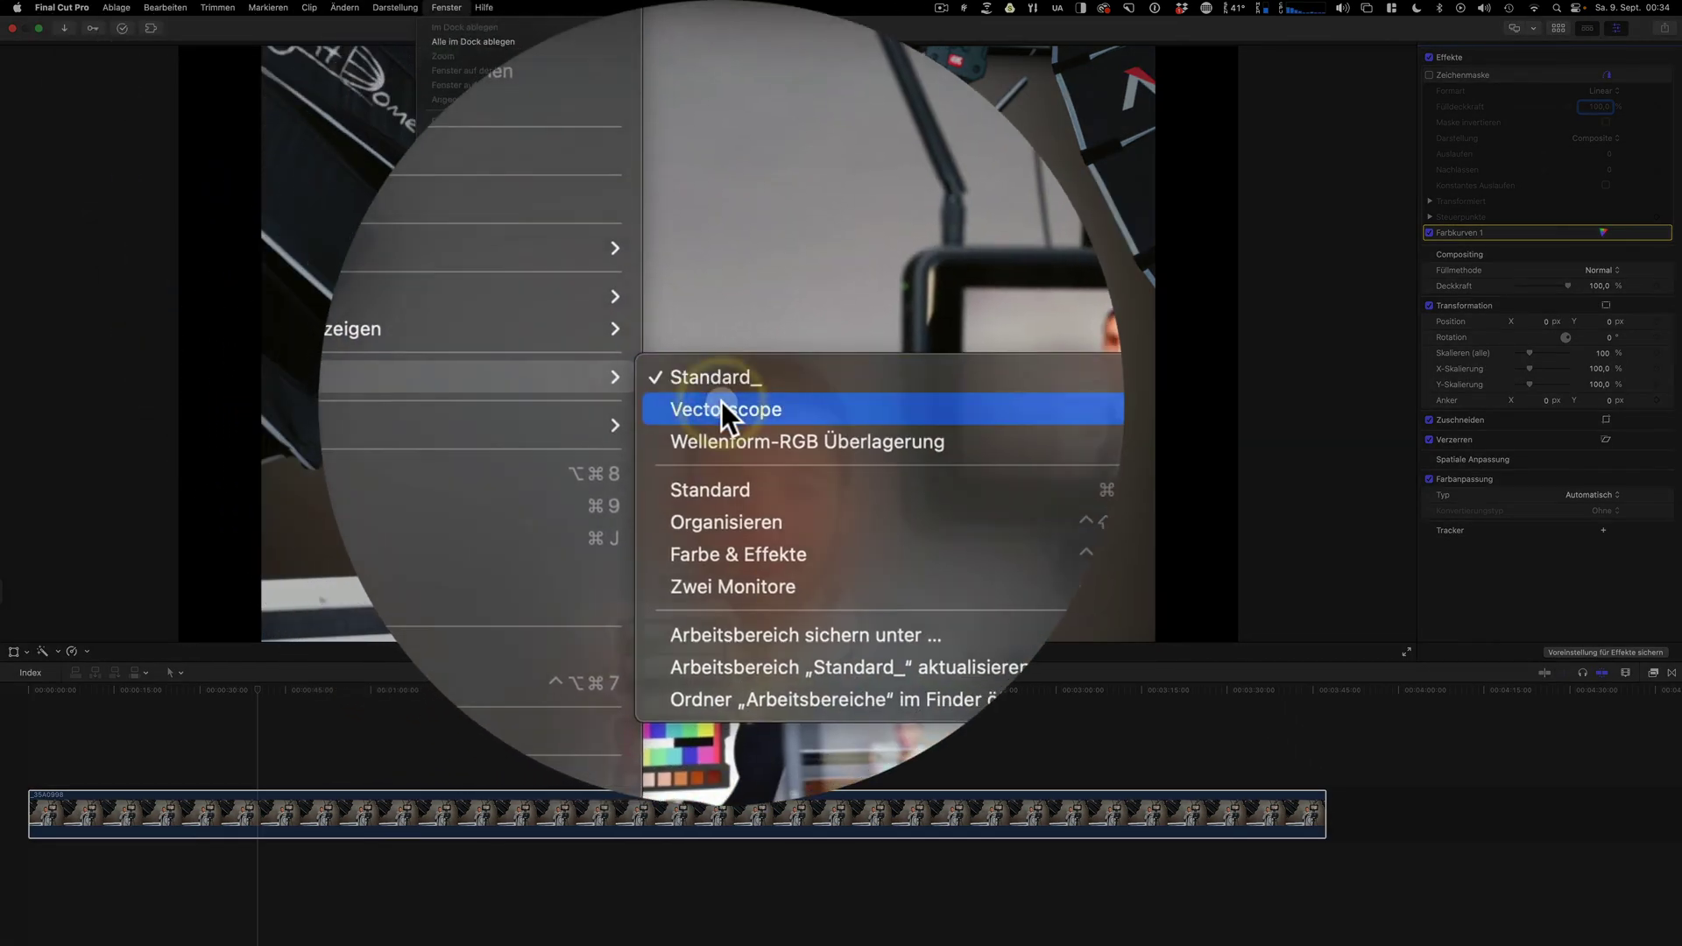
pyautogui.click(723, 419)
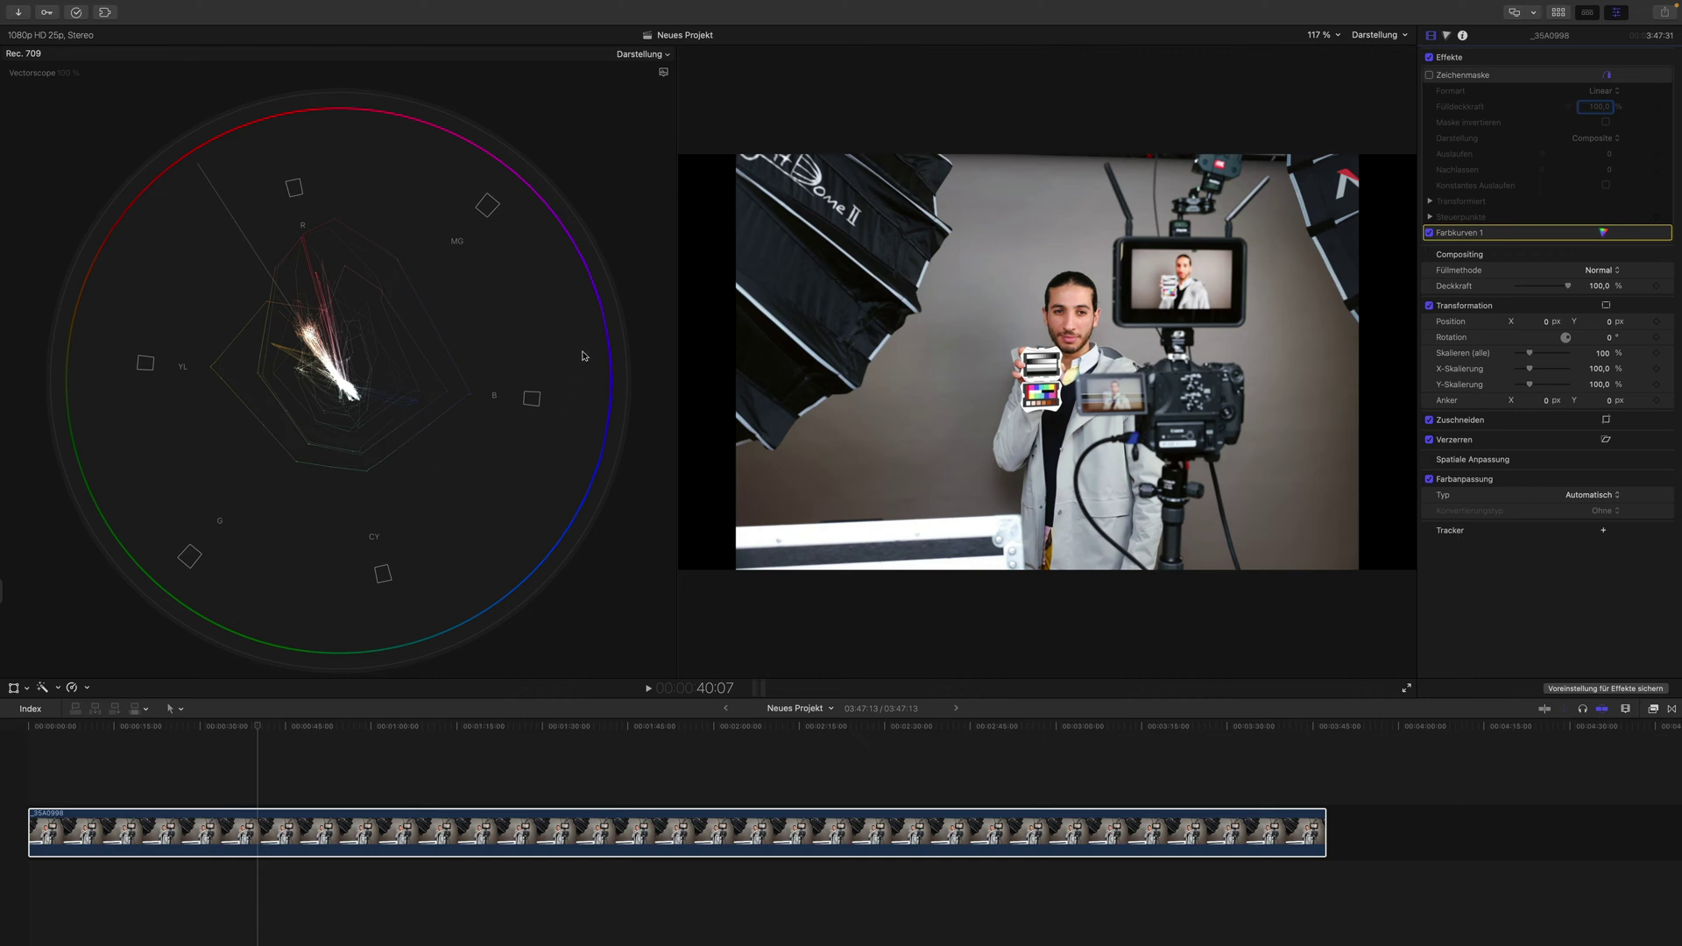
# Apply a second Zeichenmaske effect to the clip, after the Farbkurven 1 correction.
pyautogui.click(1324, 35)
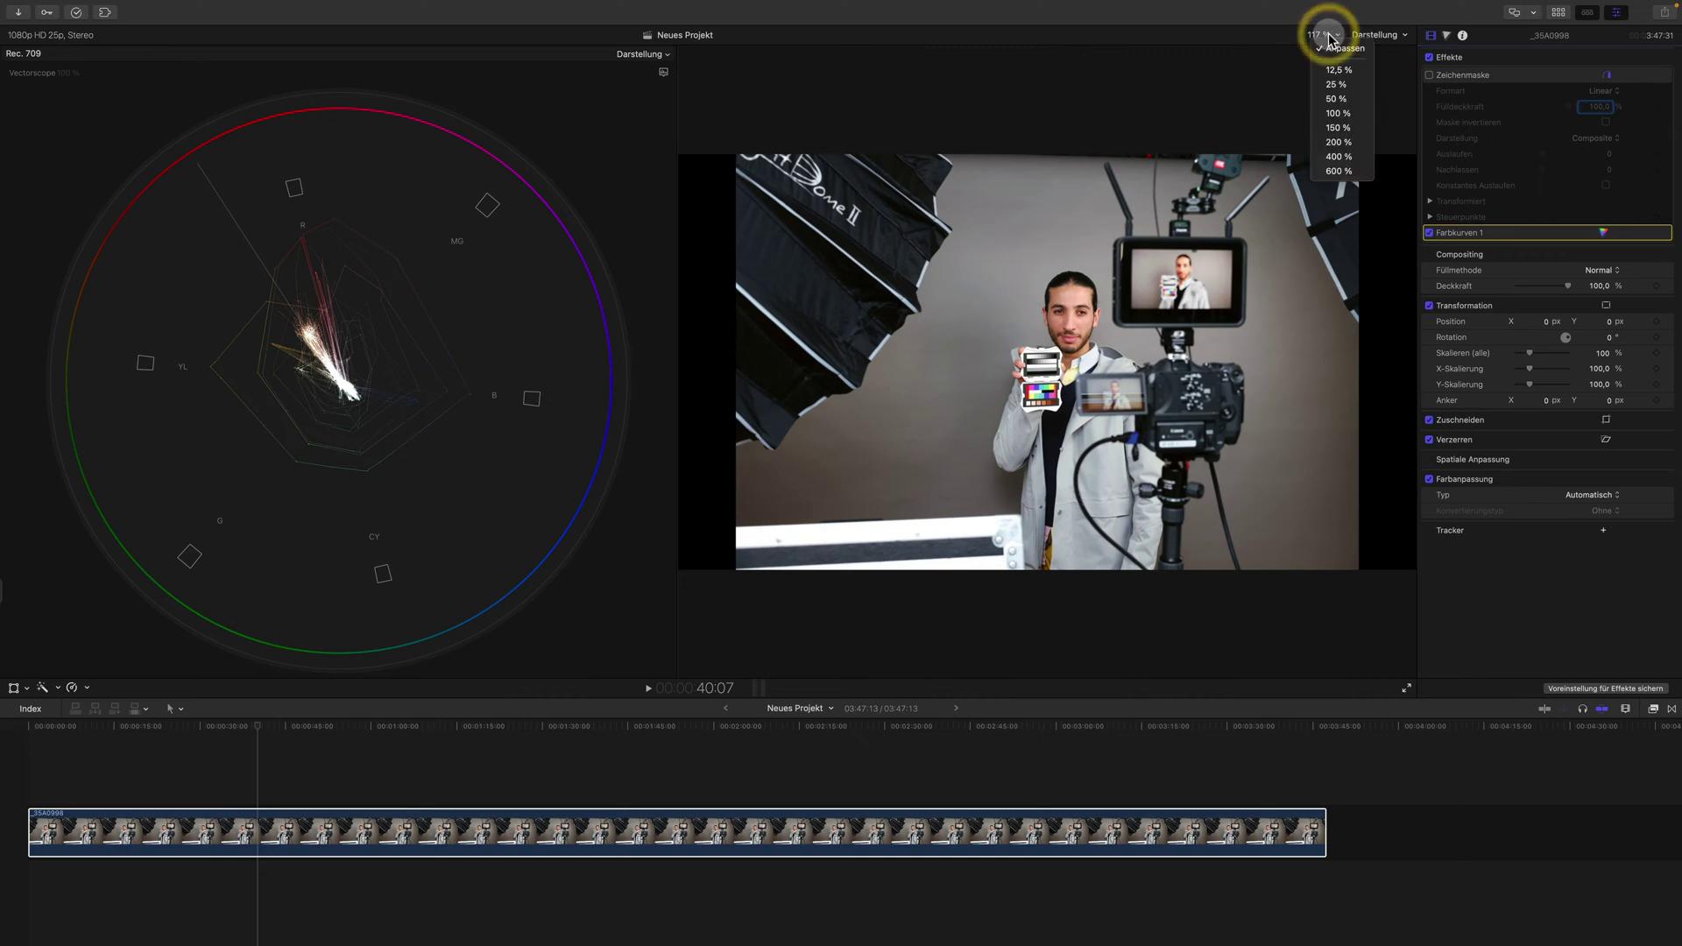
pyautogui.click(1338, 156)
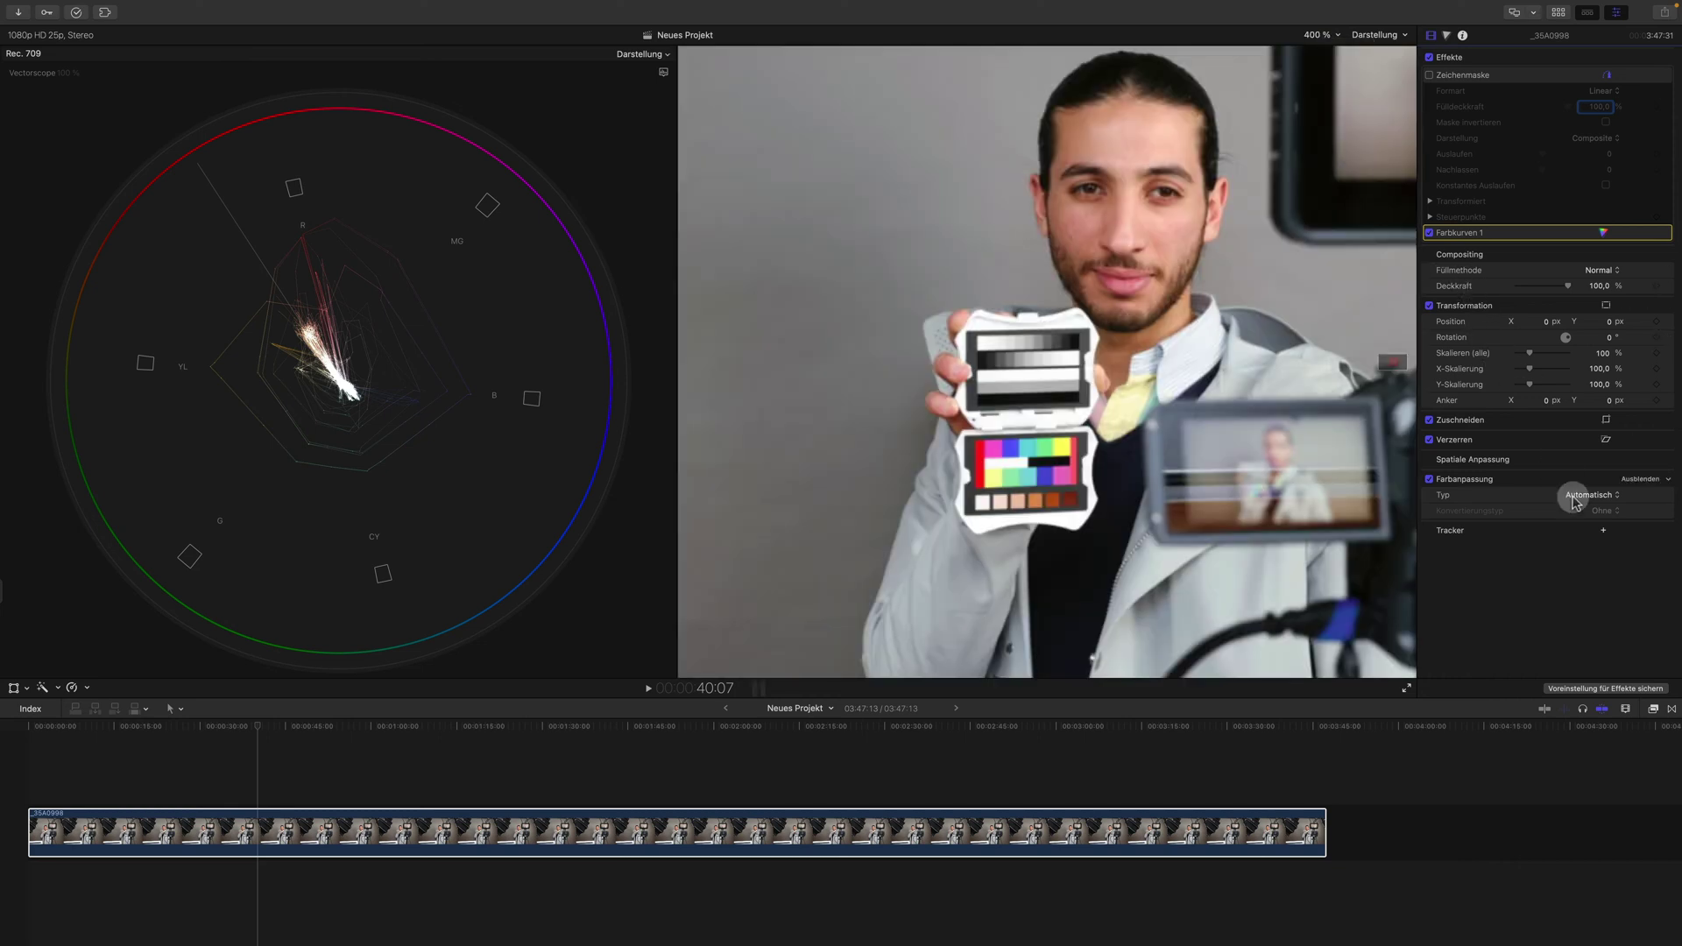
pyautogui.click(1653, 709)
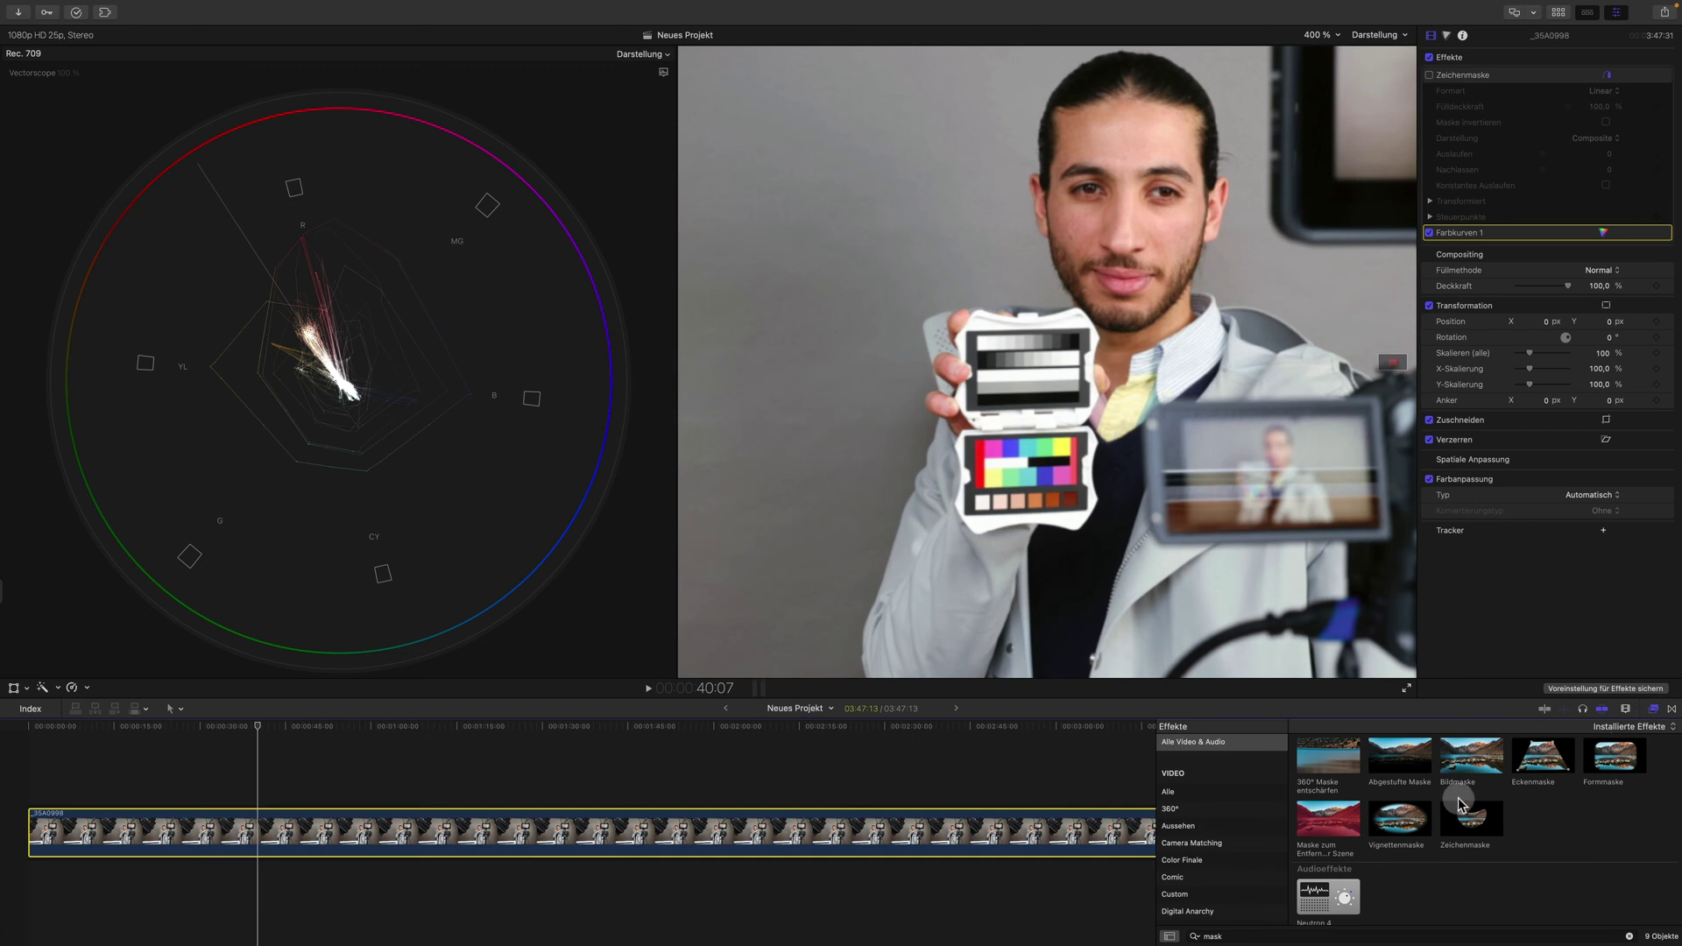
pyautogui.moveTo(1461, 824); pyautogui.dragTo(964, 819)
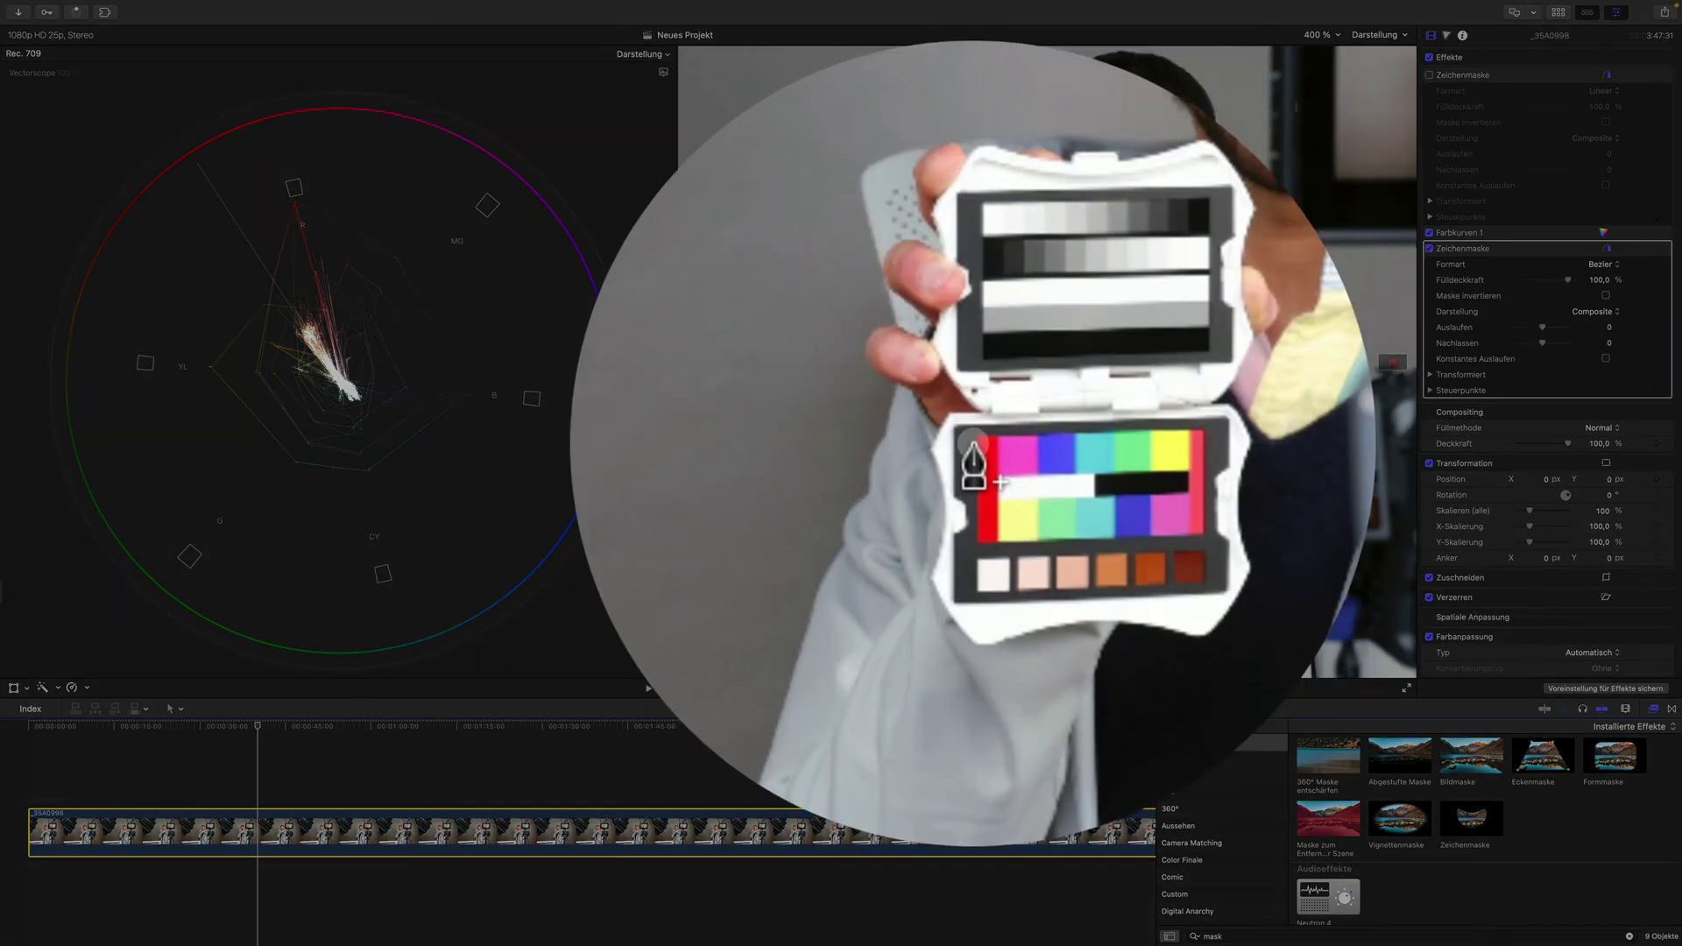
# Draw a closed four-point mask around the colour and skin-tone patches in the lower half of the calibration chart.
pyautogui.click(974, 441)
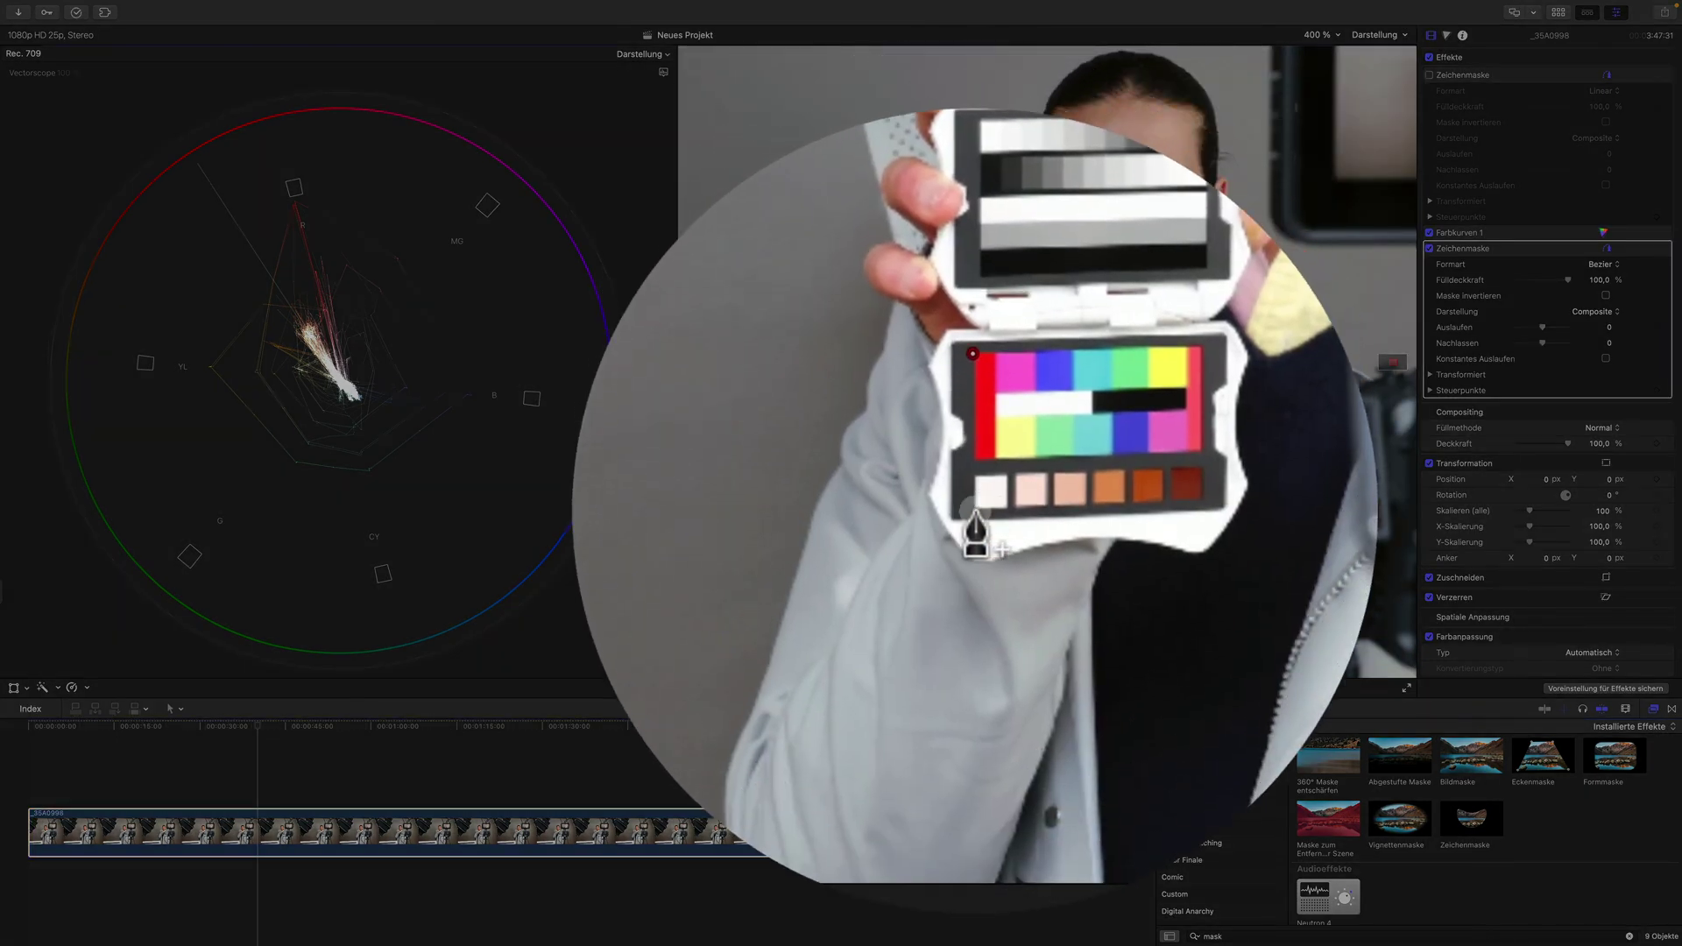
pyautogui.click(974, 511)
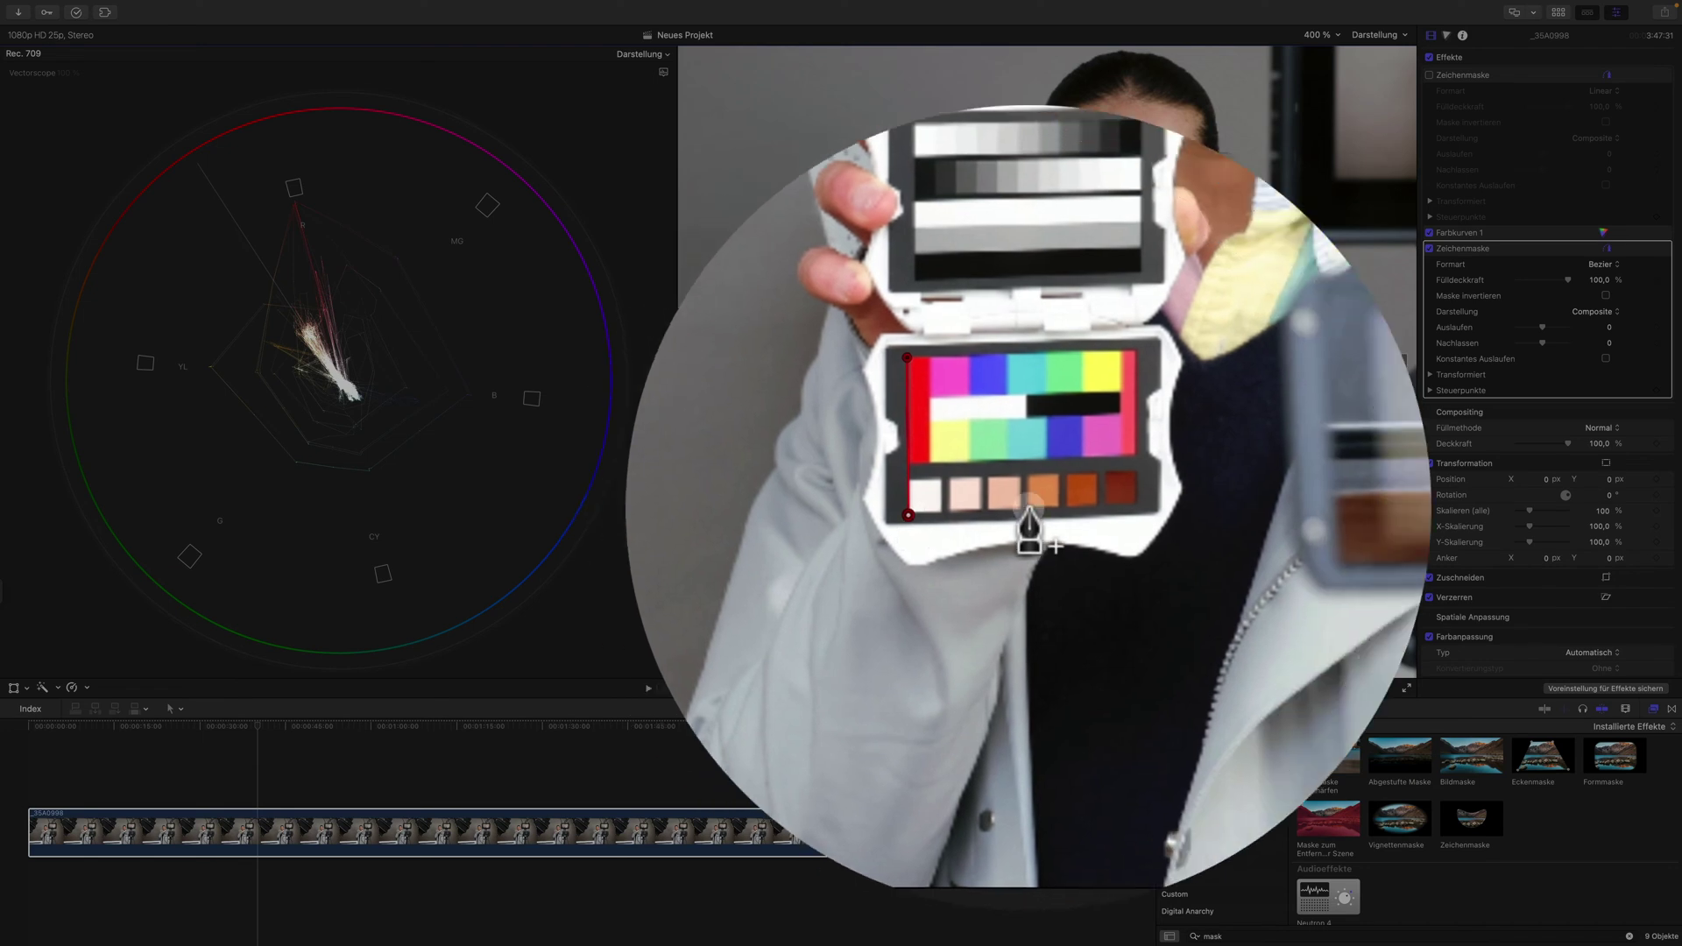
pyautogui.click(1078, 508)
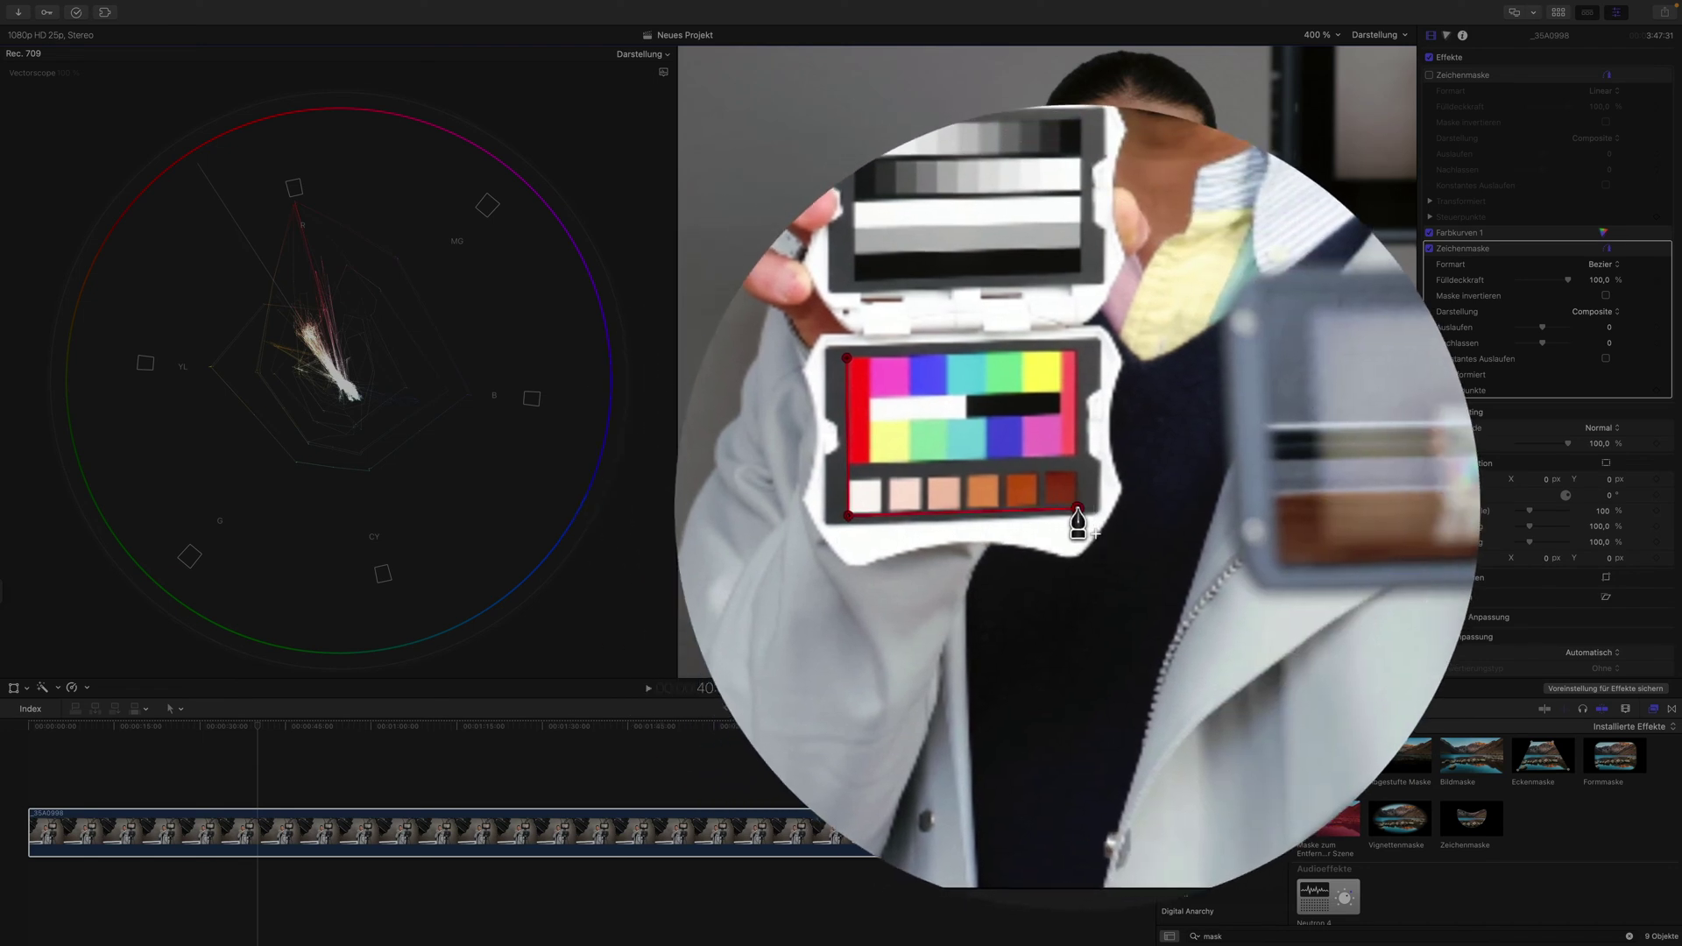
pyautogui.click(1077, 439)
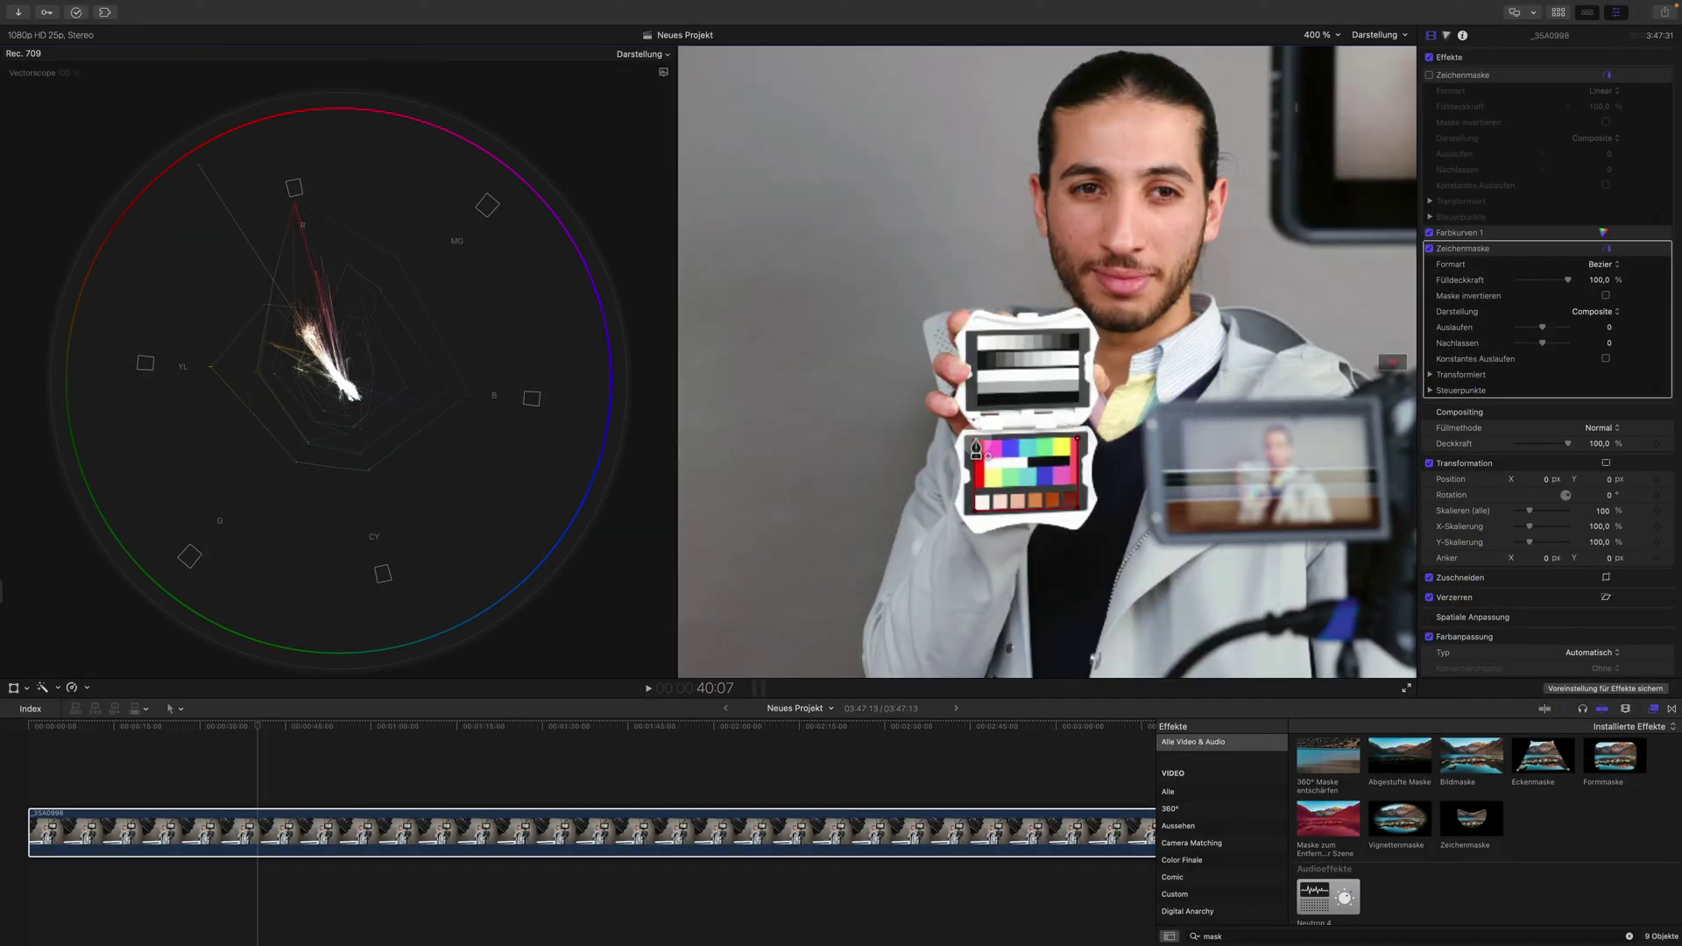
pyautogui.click(976, 443)
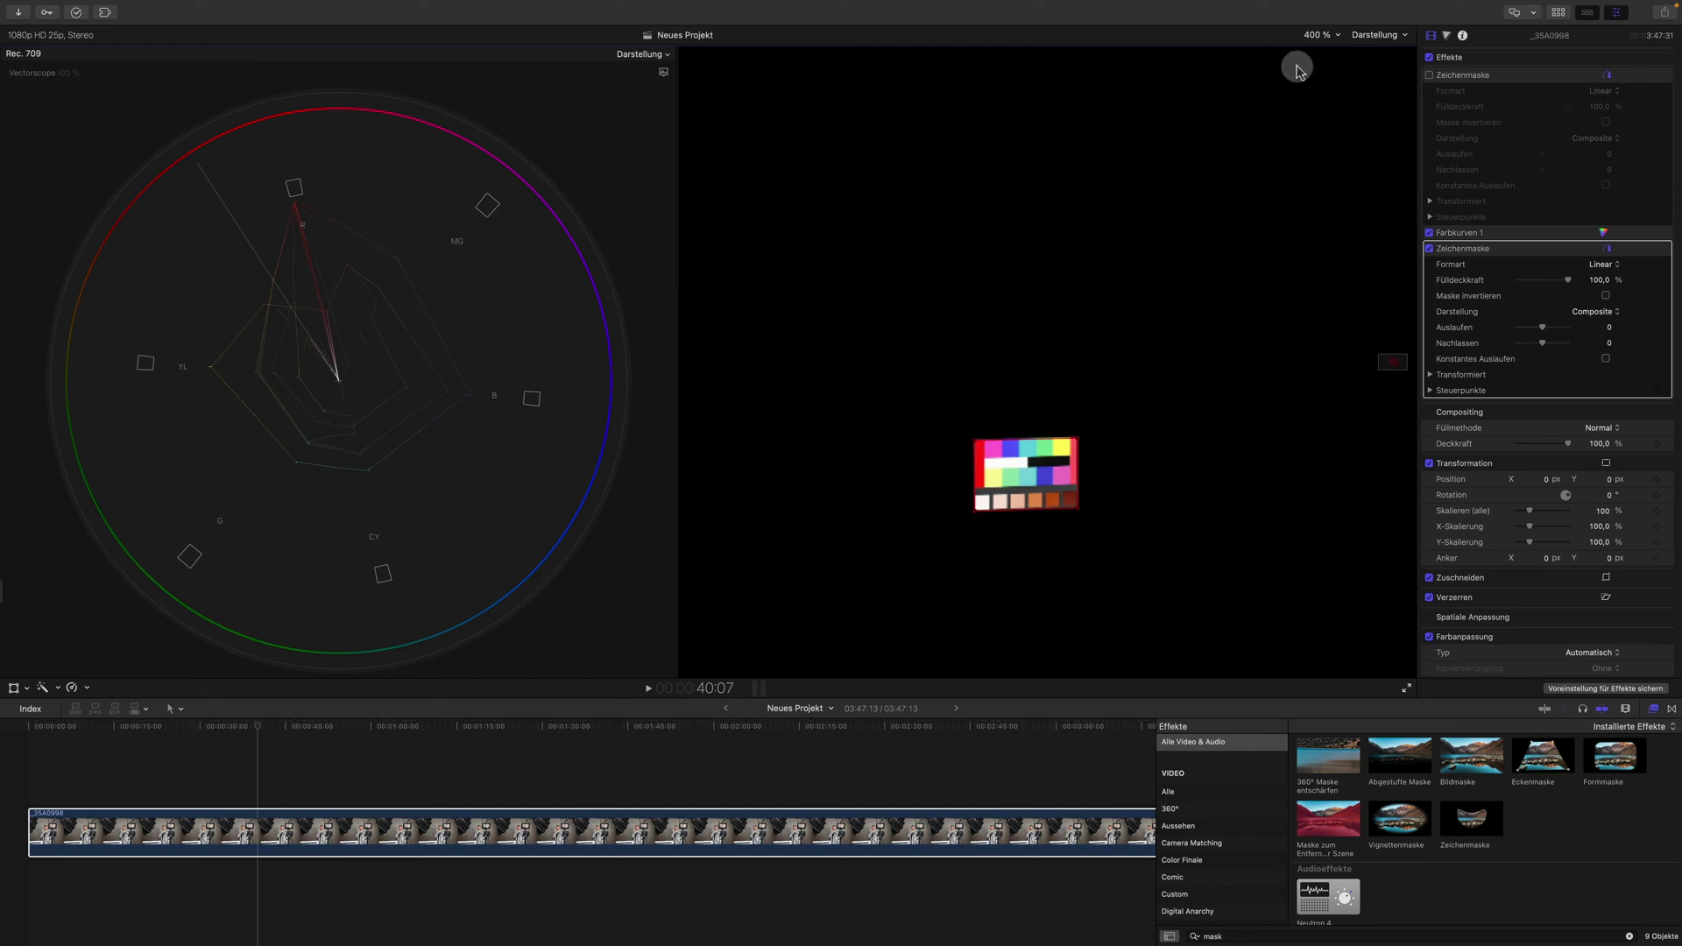
pyautogui.click(1320, 35)
pyautogui.click(1333, 172)
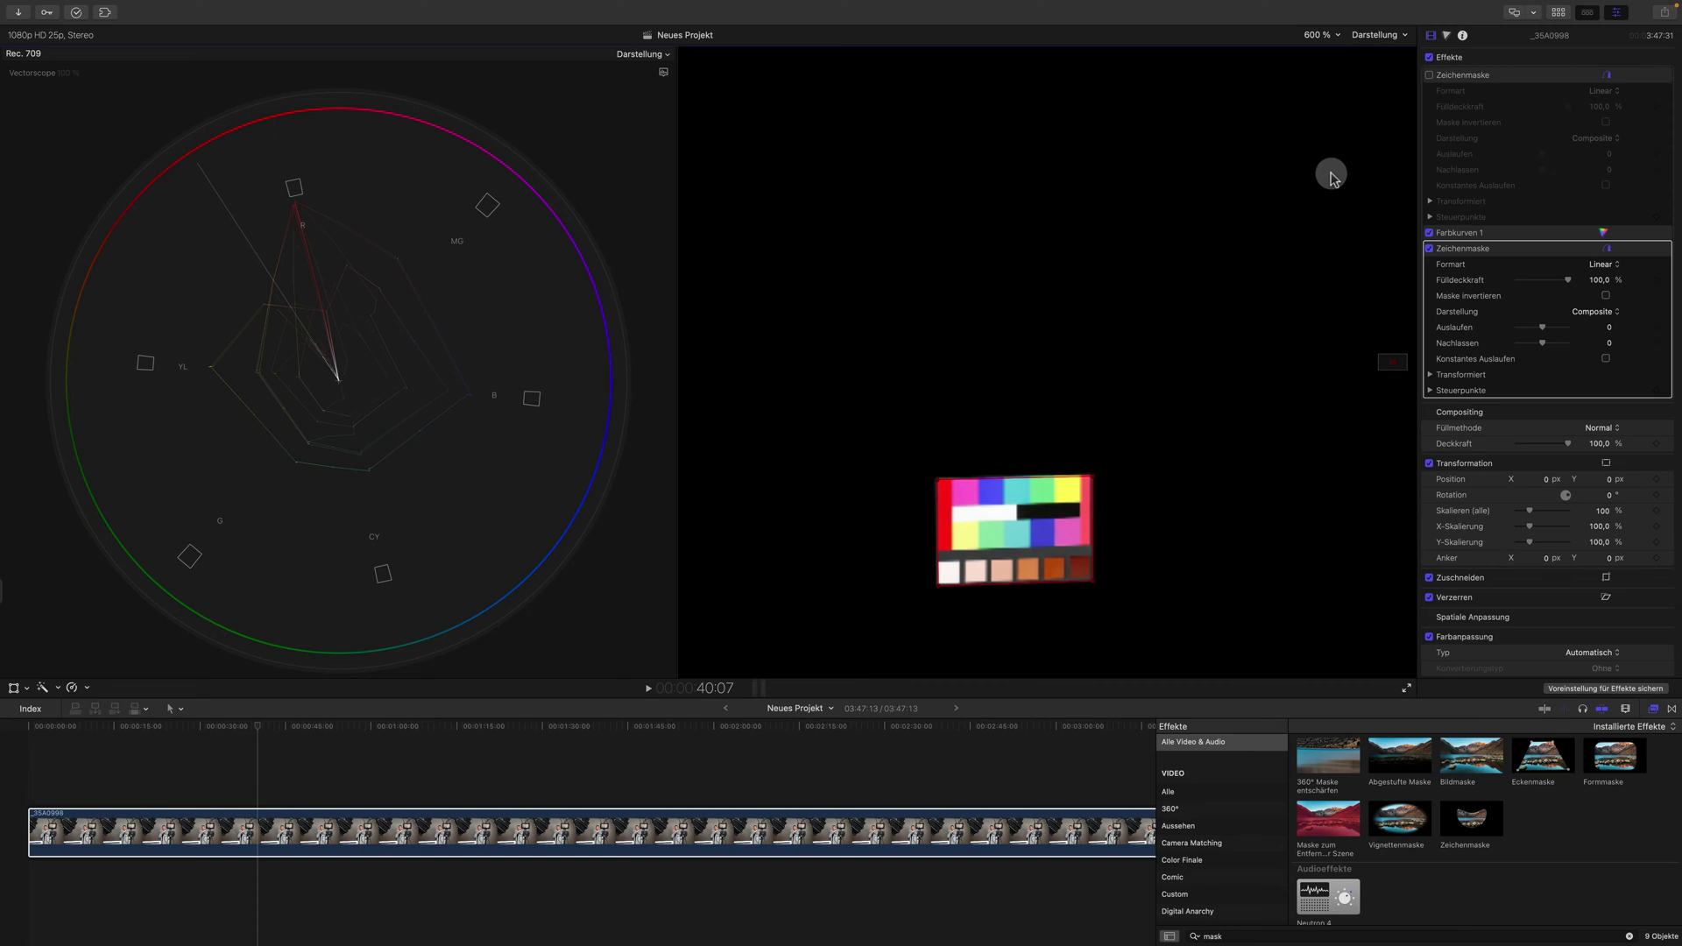
# Centre the masked patches in the viewer and add a Farbton-/Sättigungskurven correction to the clip.
pyautogui.moveTo(1385, 365); pyautogui.dragTo(1383, 368)
pyautogui.scroll(5, 1384, 368)
pyautogui.hscroll(4, 1384, 368)
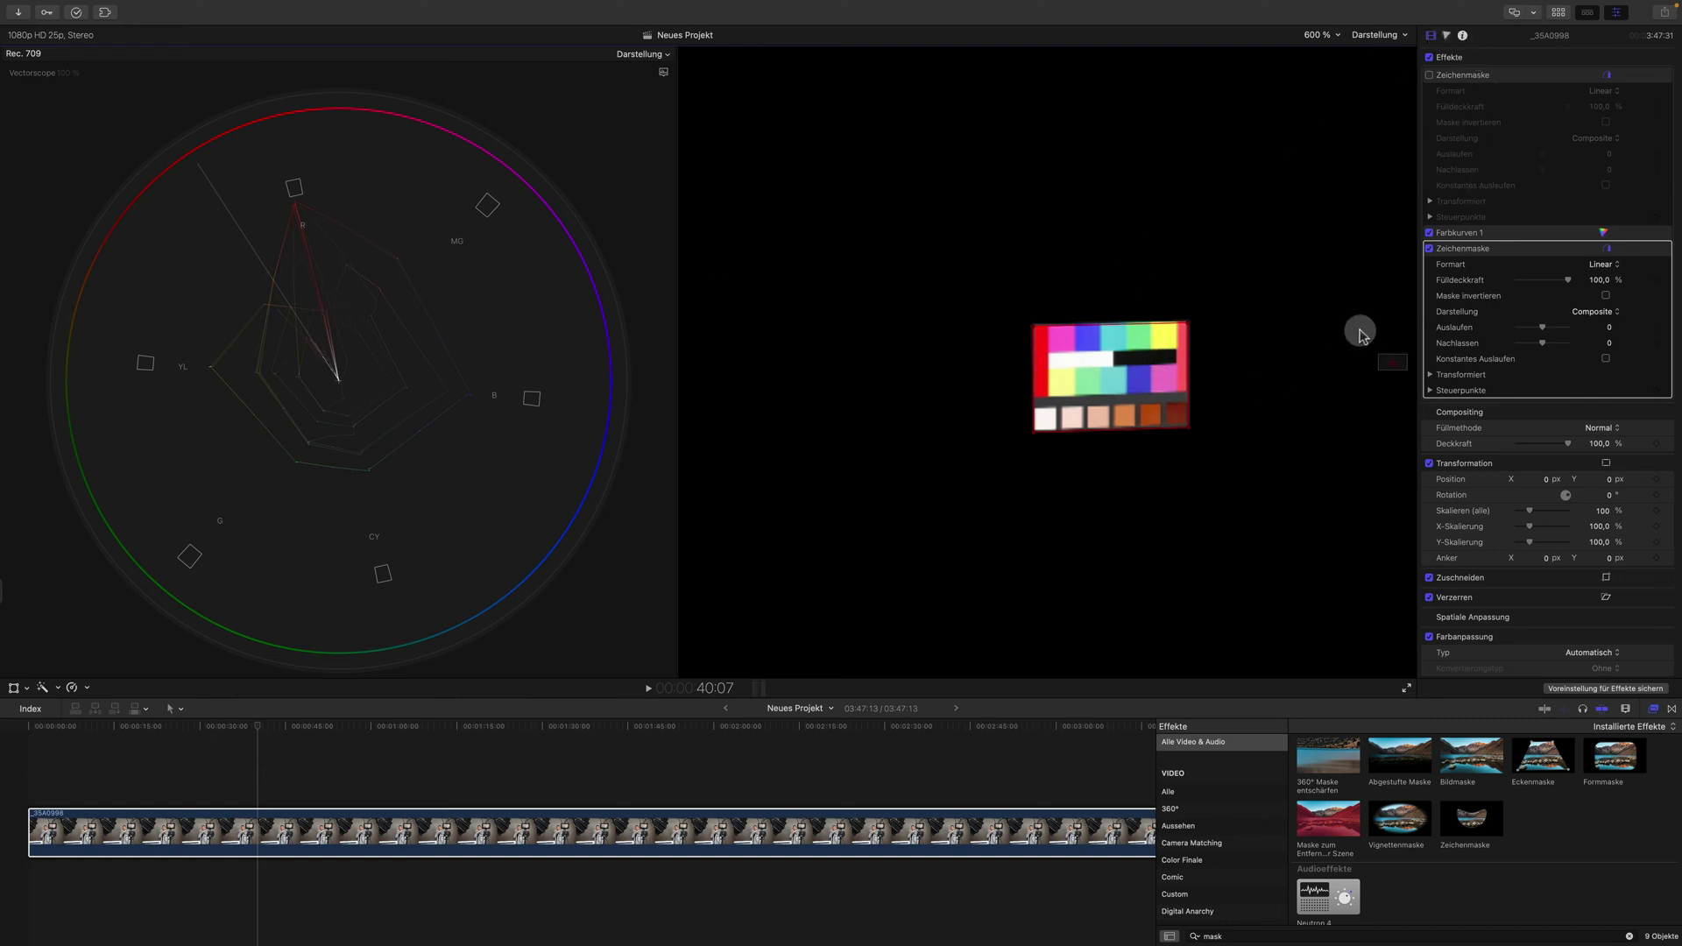
pyautogui.click(1446, 35)
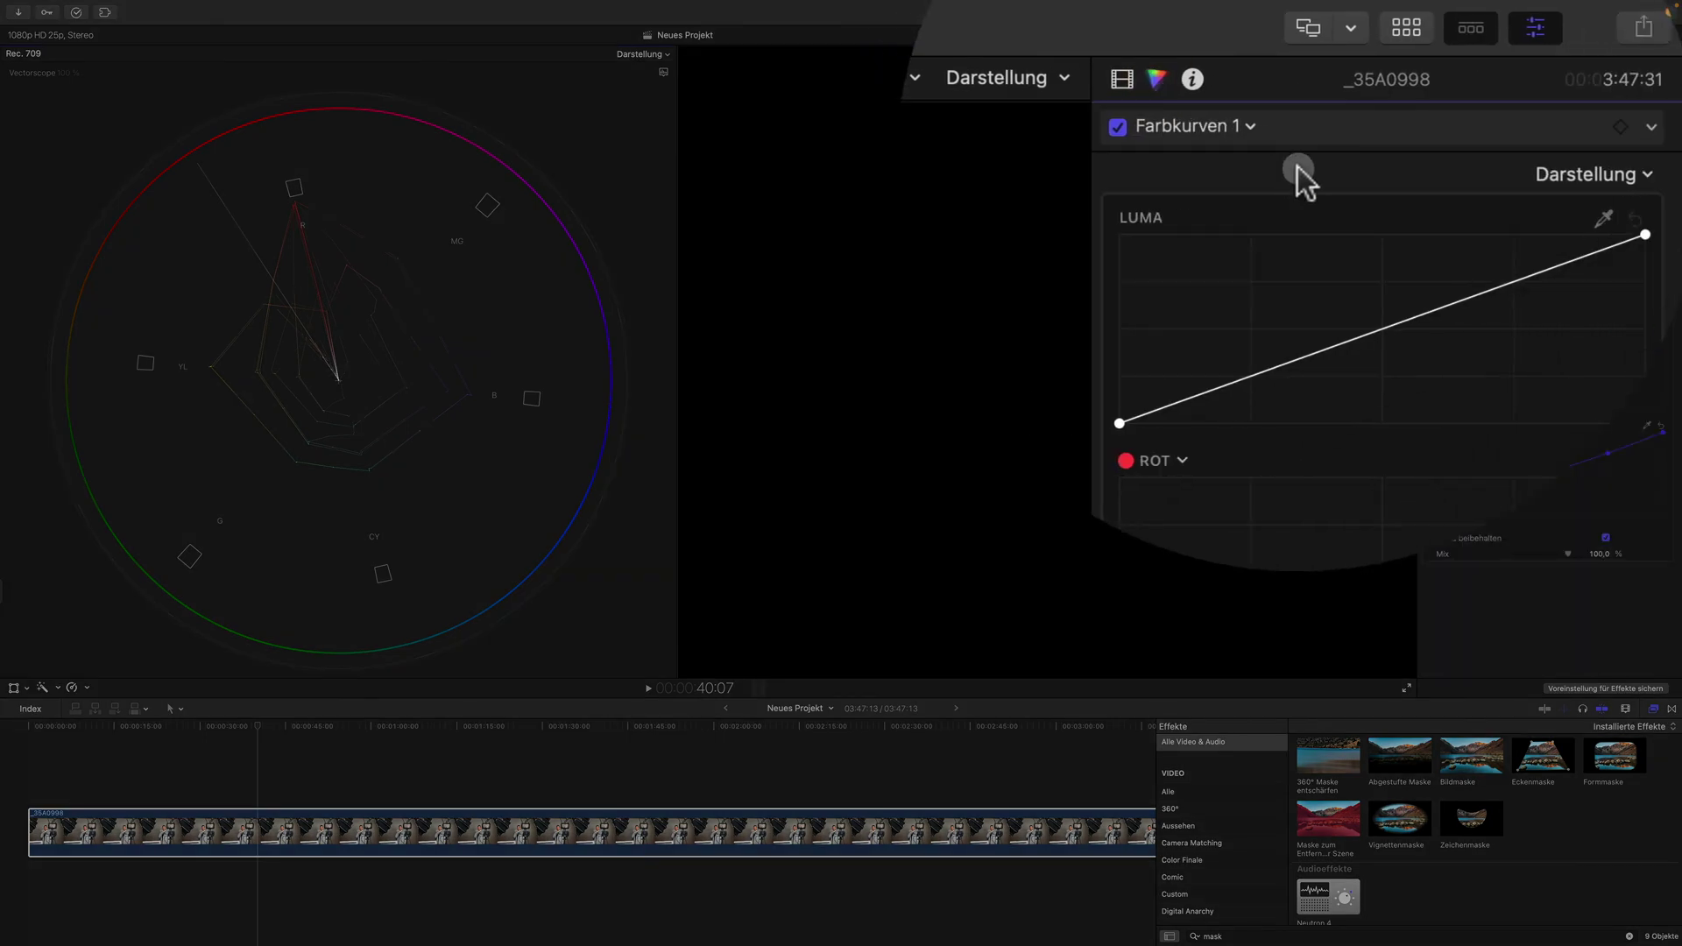
pyautogui.click(1279, 127)
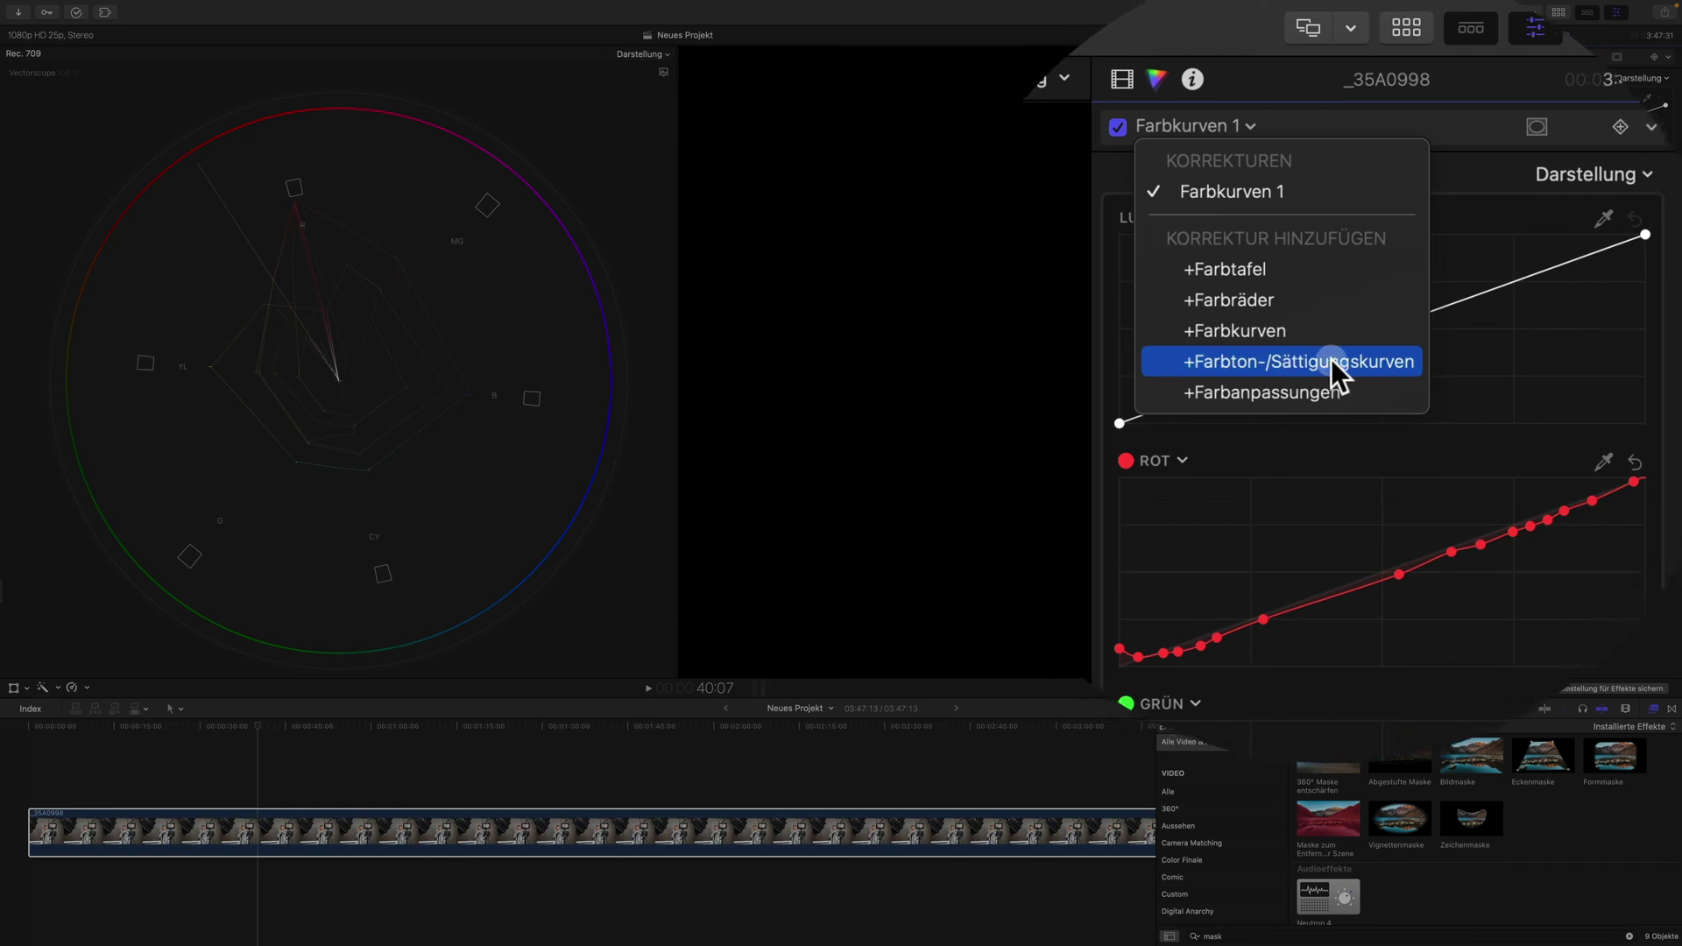
pyautogui.click(1530, 163)
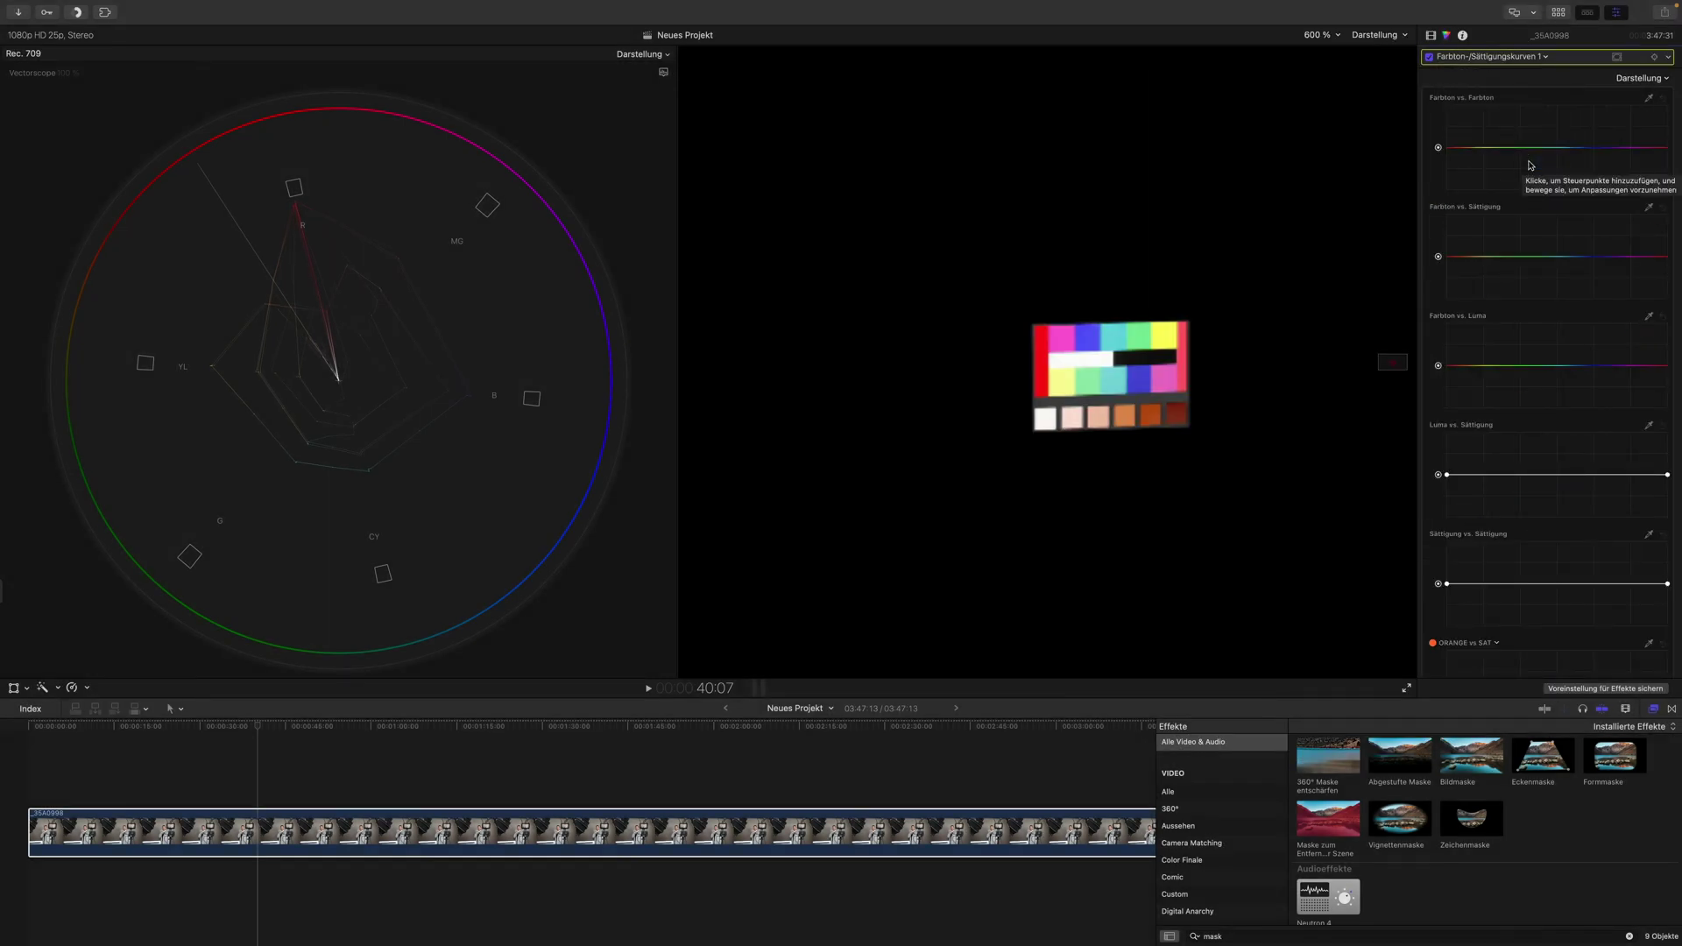
# Sample the chart's saturated red and magenta patches as control points on the Farbton vs. Farbton curve.
pyautogui.click(1647, 98)
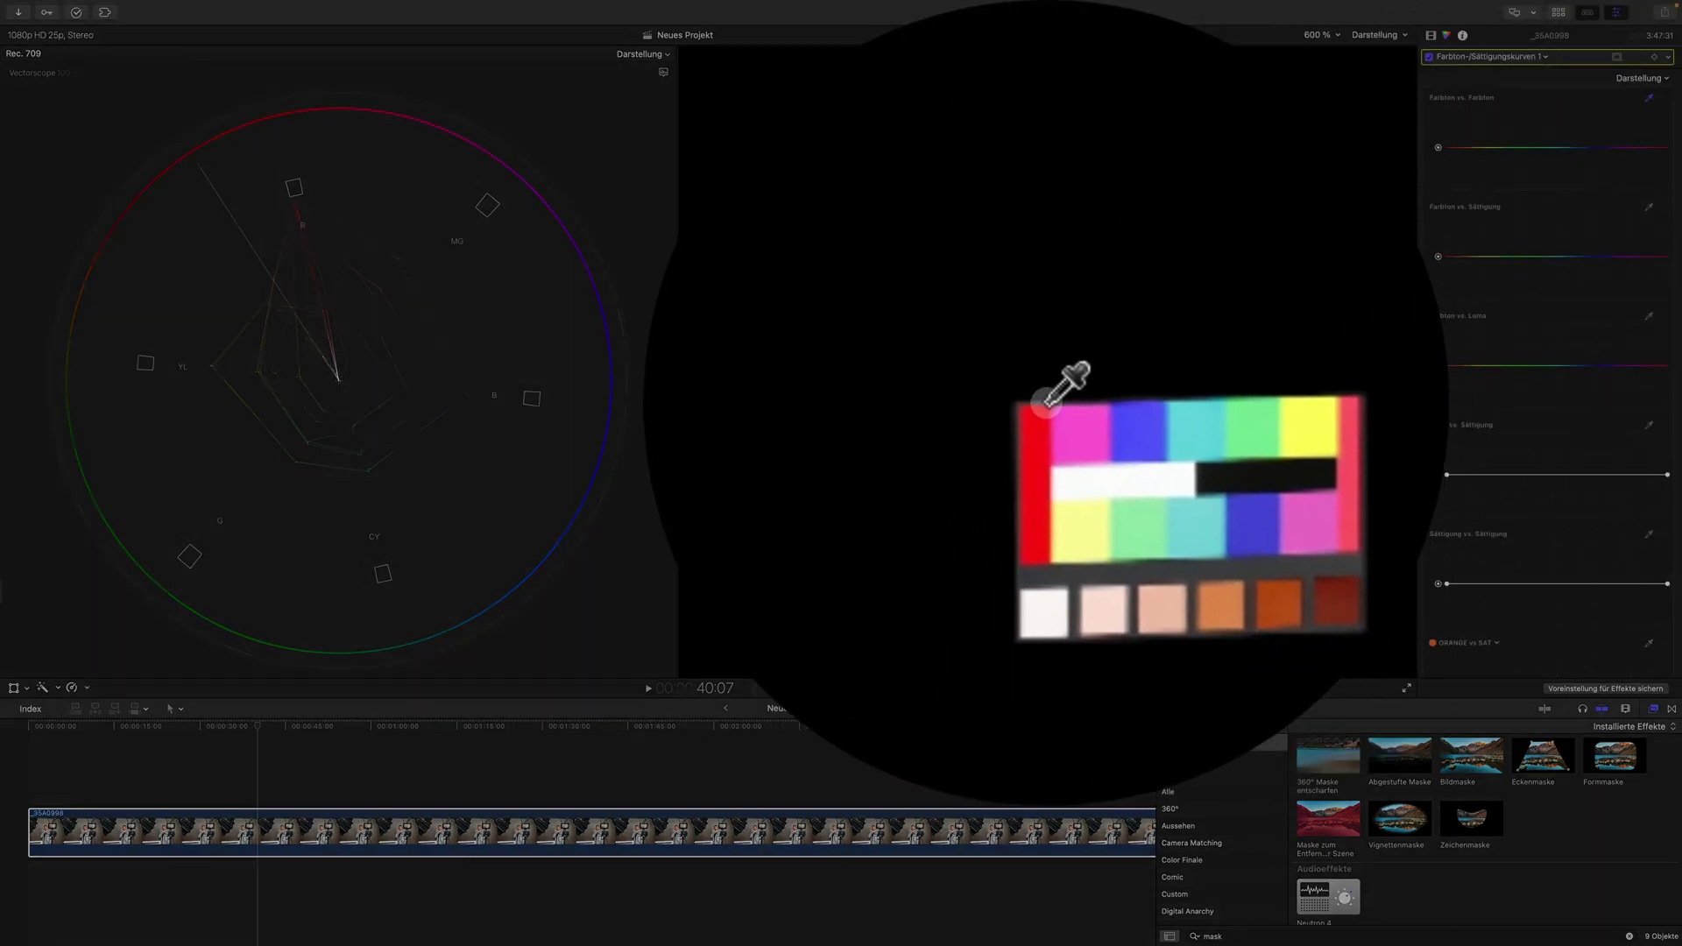
pyautogui.click(1042, 401)
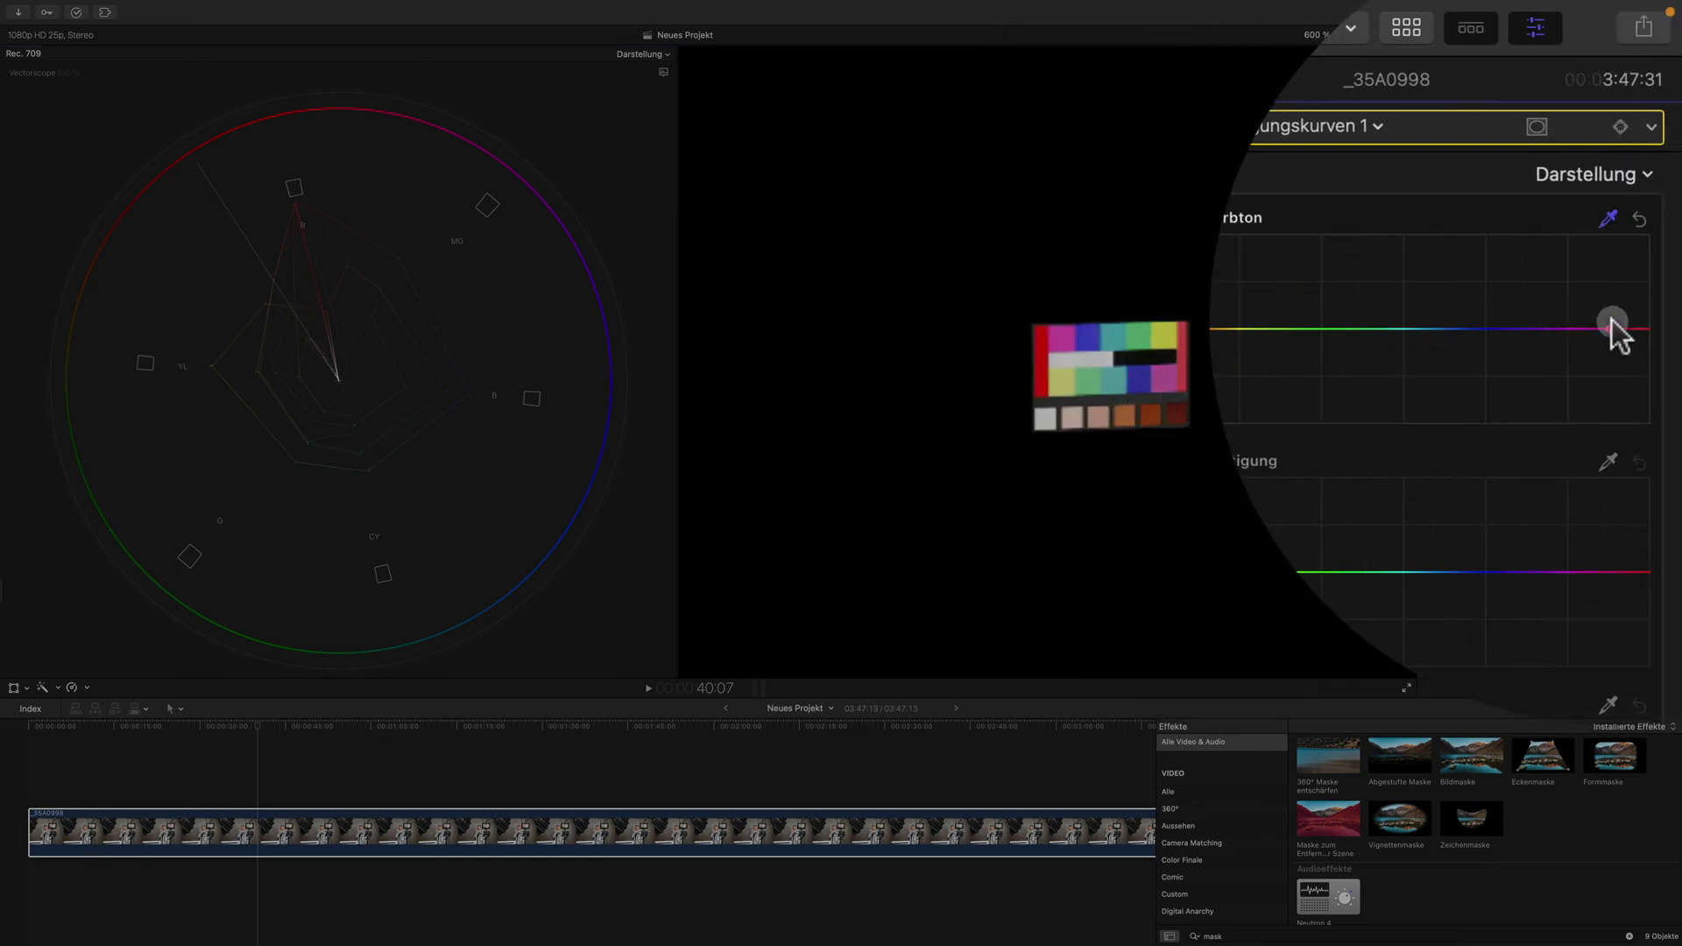
pyautogui.click(1648, 97)
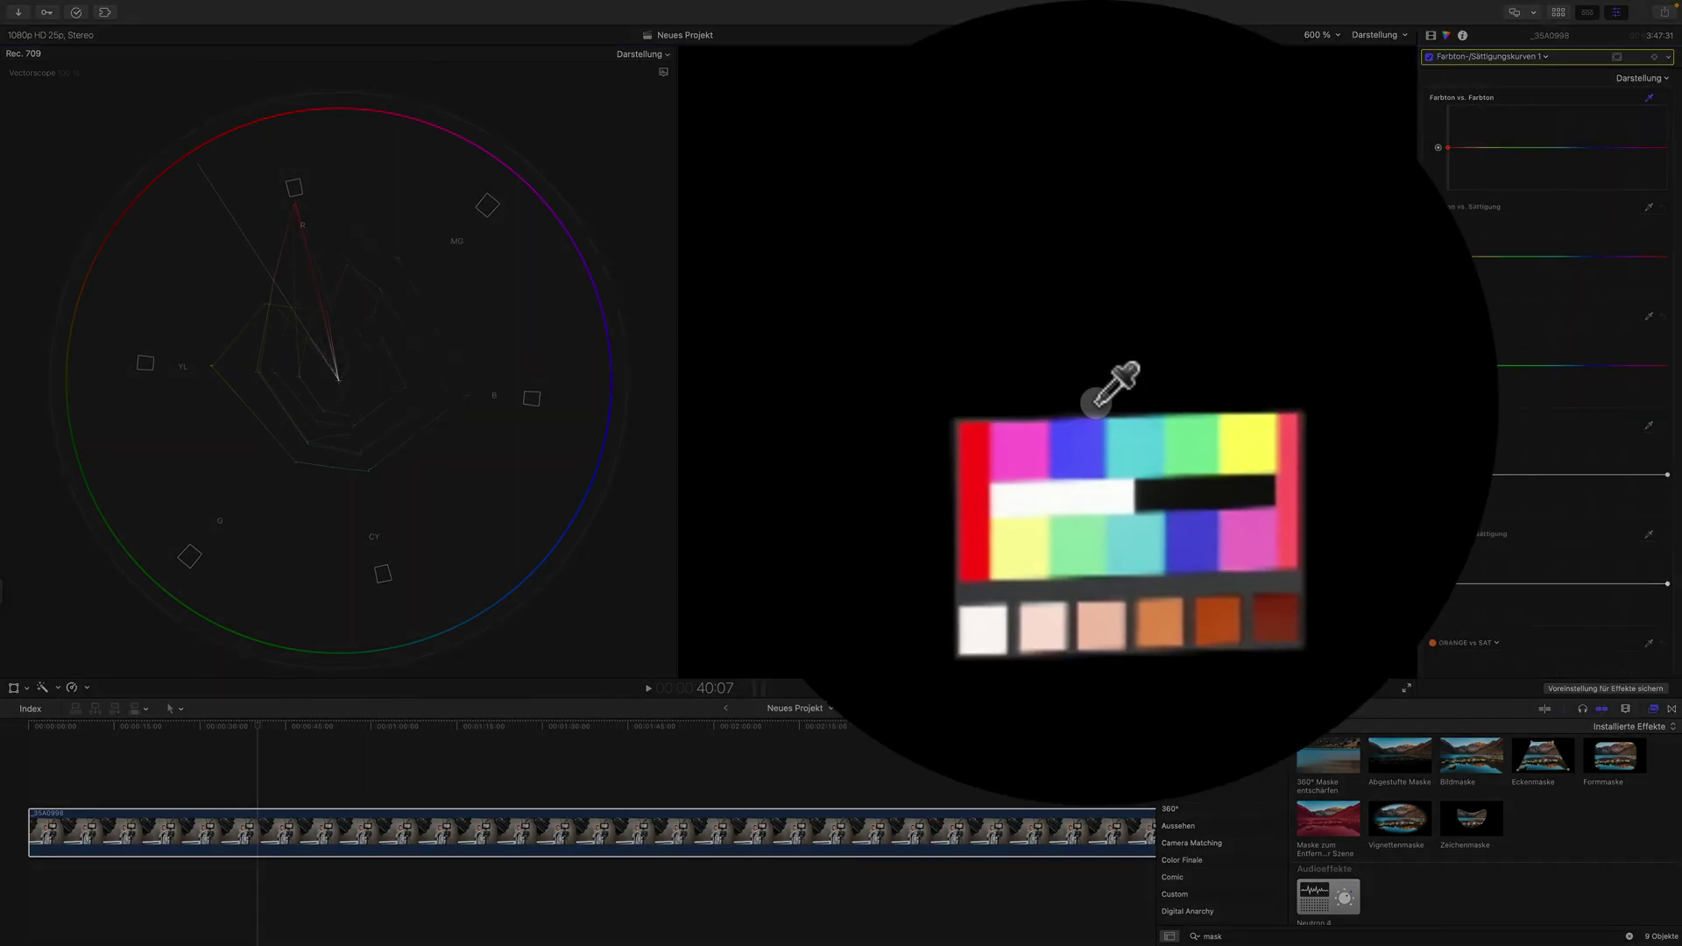
pyautogui.click(1064, 404)
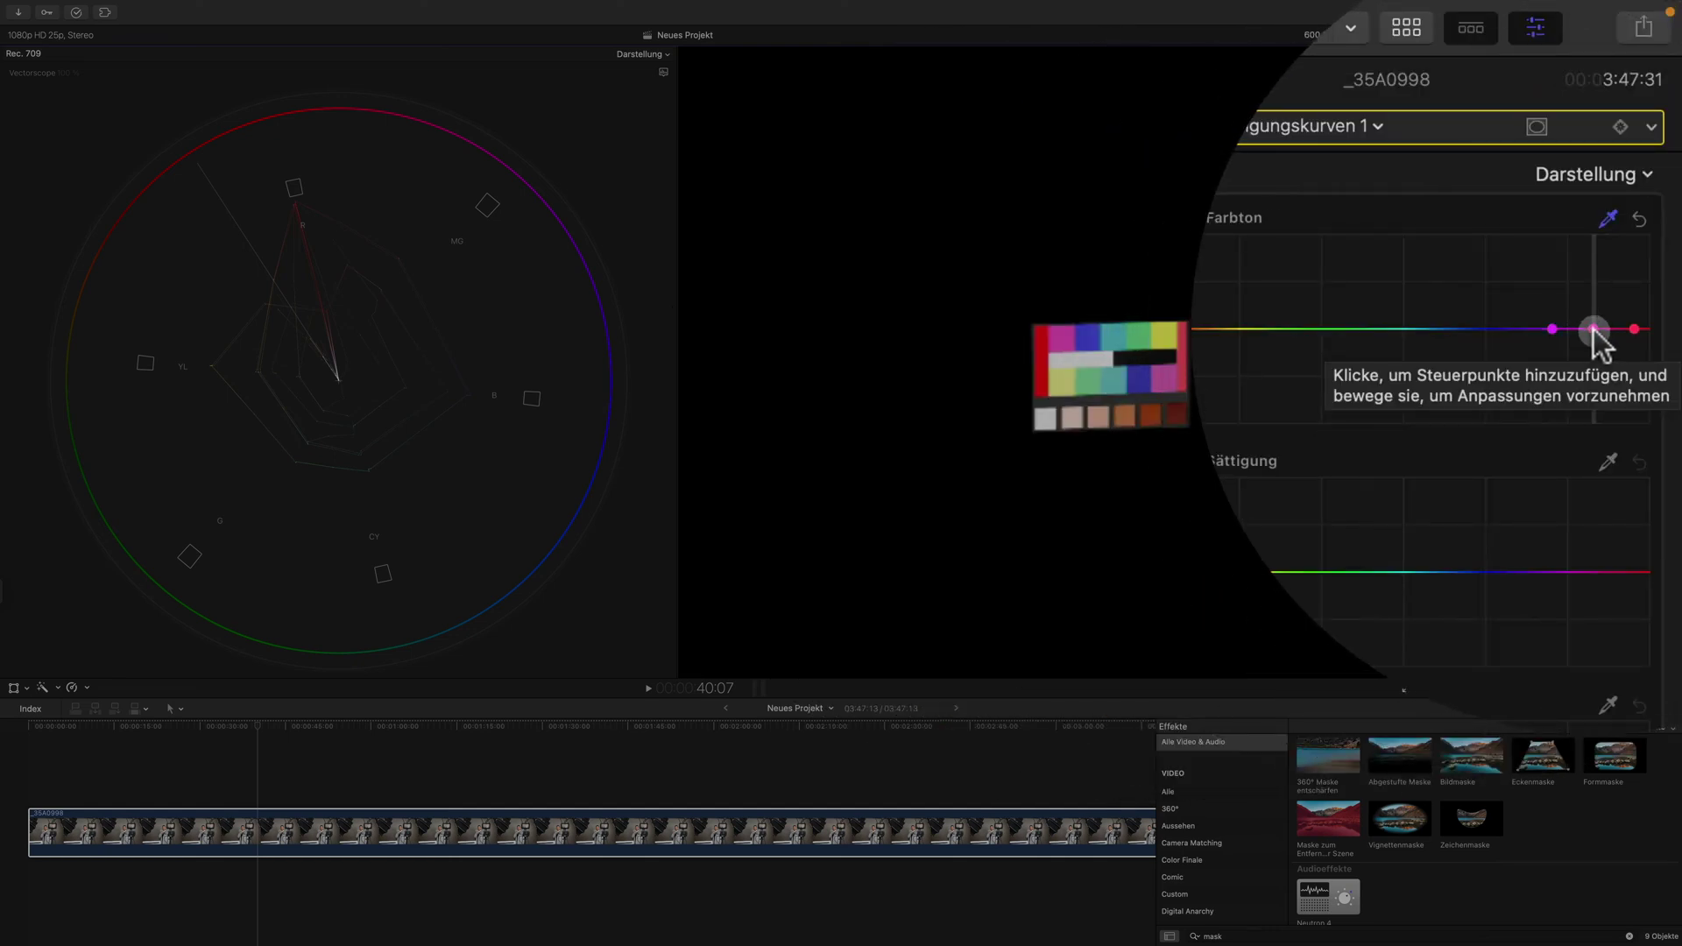
pyautogui.moveTo(1552, 329); pyautogui.dragTo(1627, 329)
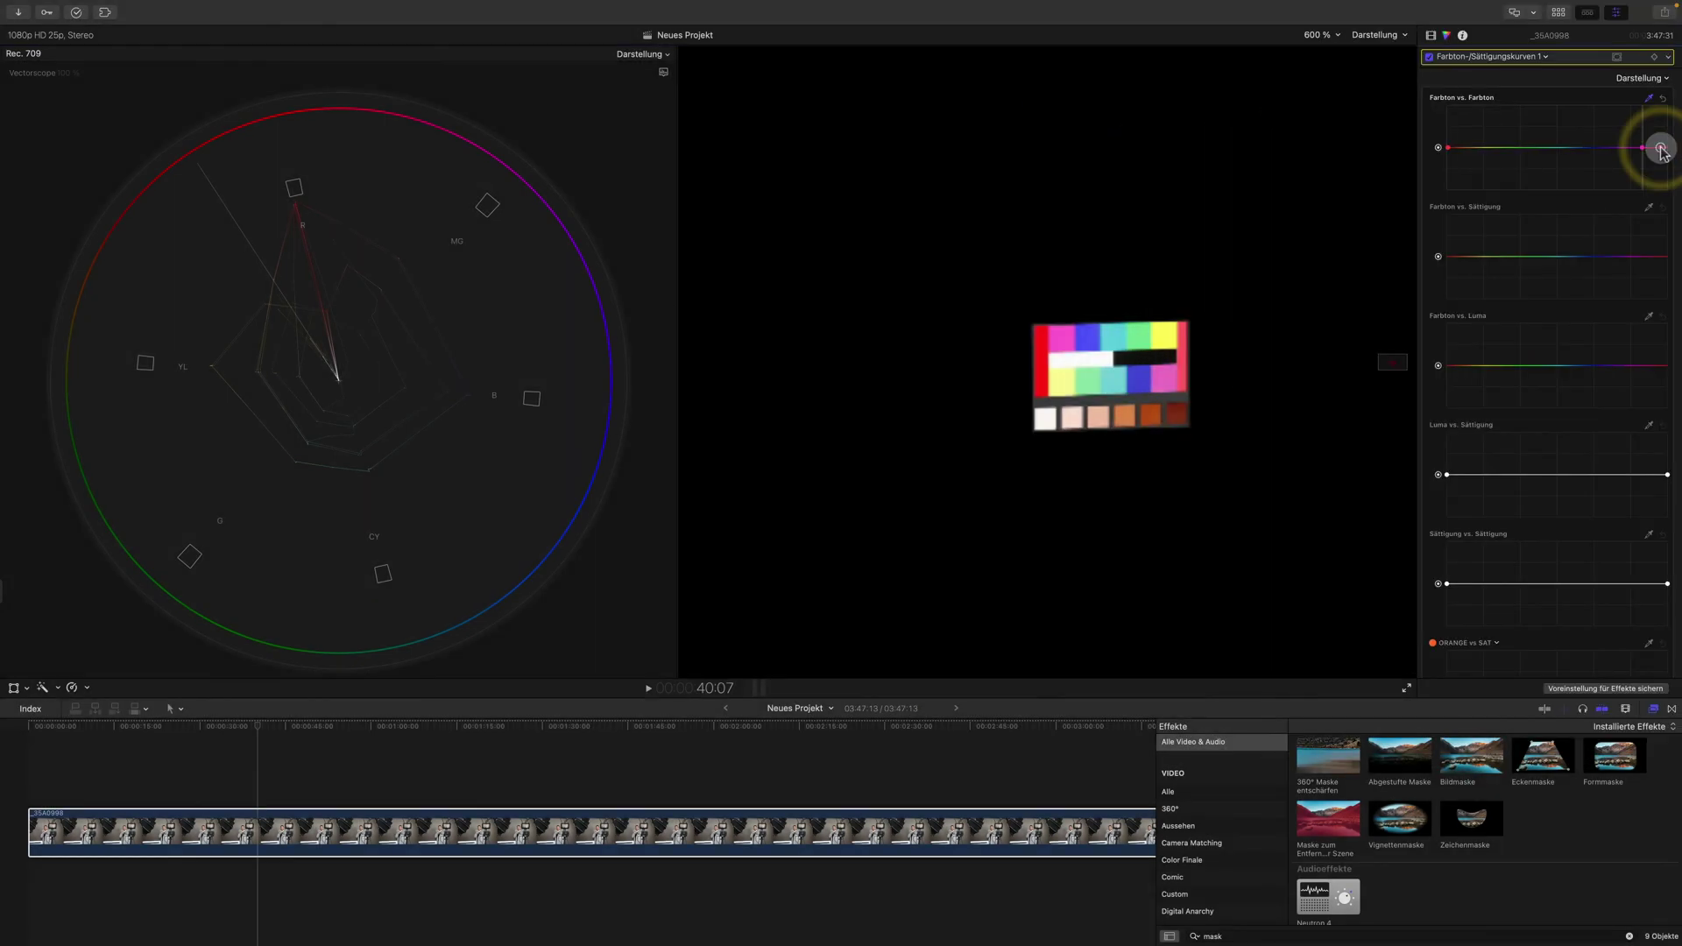
# Sample the blue and cyan patches on the Farbton vs. Farbton curve and delete their surplus neighbouring points.
pyautogui.click(1086, 343)
pyautogui.click(1574, 147)
pyautogui.press('Delete')
pyautogui.click(1611, 147)
pyautogui.press('Delete')
pyautogui.click(1114, 338)
pyautogui.click(1579, 147)
pyautogui.press('Delete')
pyautogui.click(1544, 147)
pyautogui.press('Delete')
# Add green and yellow patch points to the Farbton vs. Farbton curve, removing the extra points around them.
pyautogui.click(1140, 336)
pyautogui.click(1548, 148)
pyautogui.press('Delete')
pyautogui.click(1515, 147)
pyautogui.click(1163, 405)
pyautogui.click(1499, 147)
pyautogui.press('Delete')
pyautogui.click(1465, 147)
pyautogui.press('Delete')
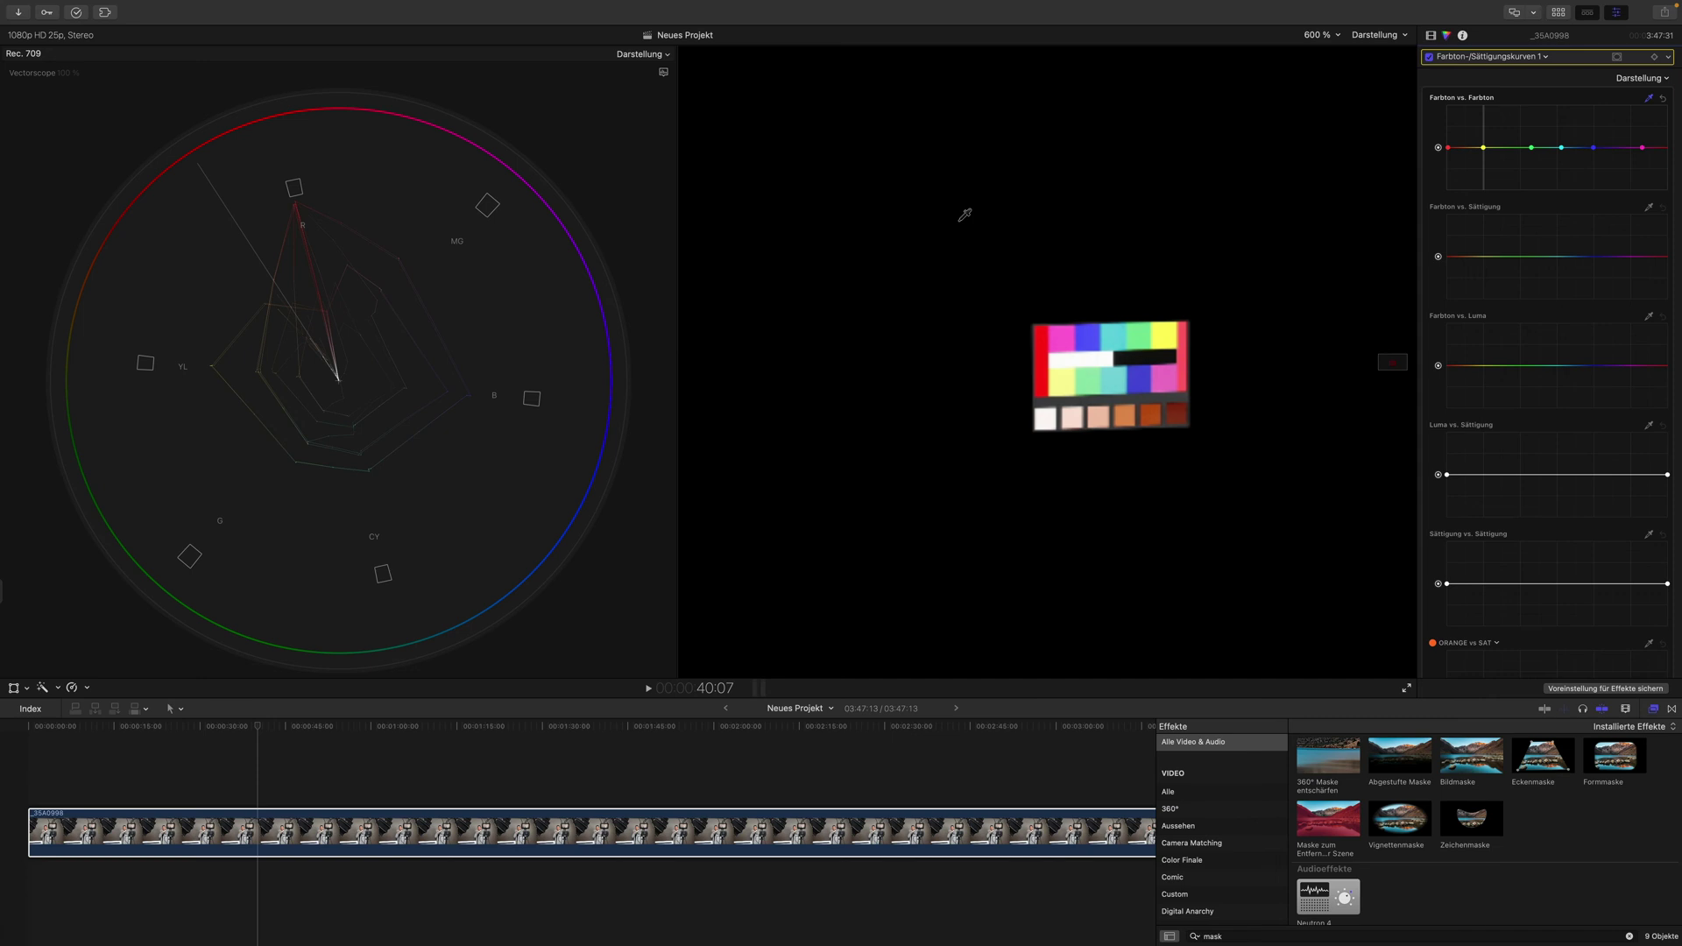
# Raise the magenta point slightly on the Farbton vs. Farbton curve to align its trace with the vectorscope's magenta target.
pyautogui.click(1448, 149)
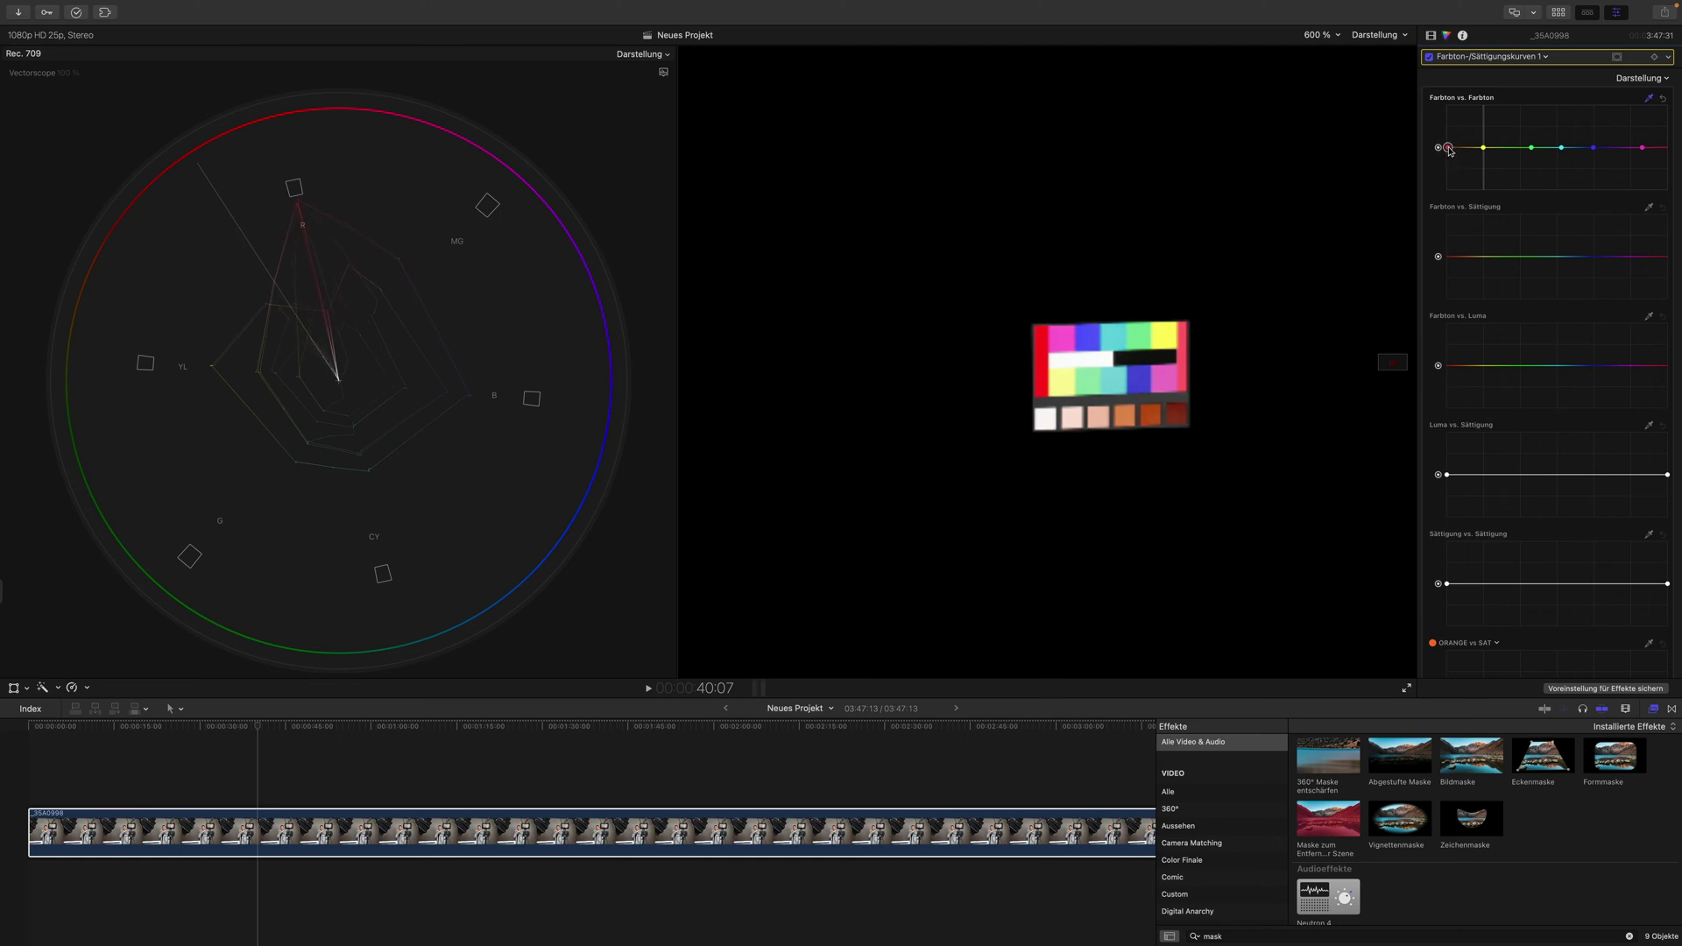
pyautogui.click(1317, 116)
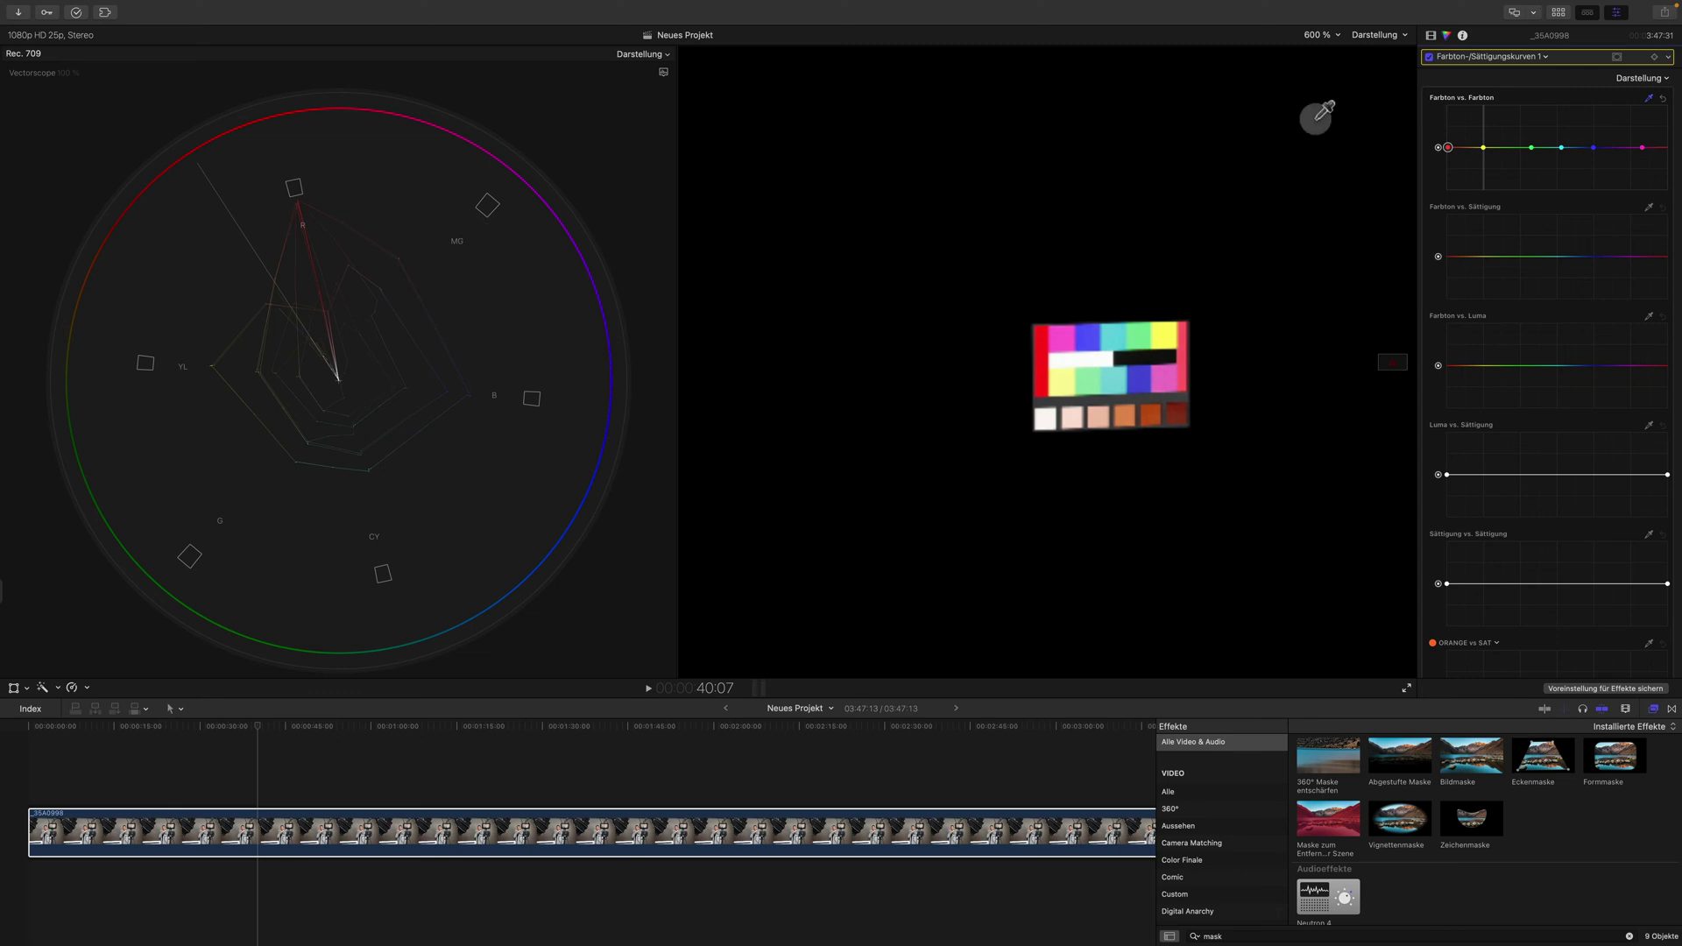
pyautogui.click(1641, 148)
pyautogui.click(1642, 148)
pyautogui.moveTo(1644, 147); pyautogui.dragTo(1644, 144)
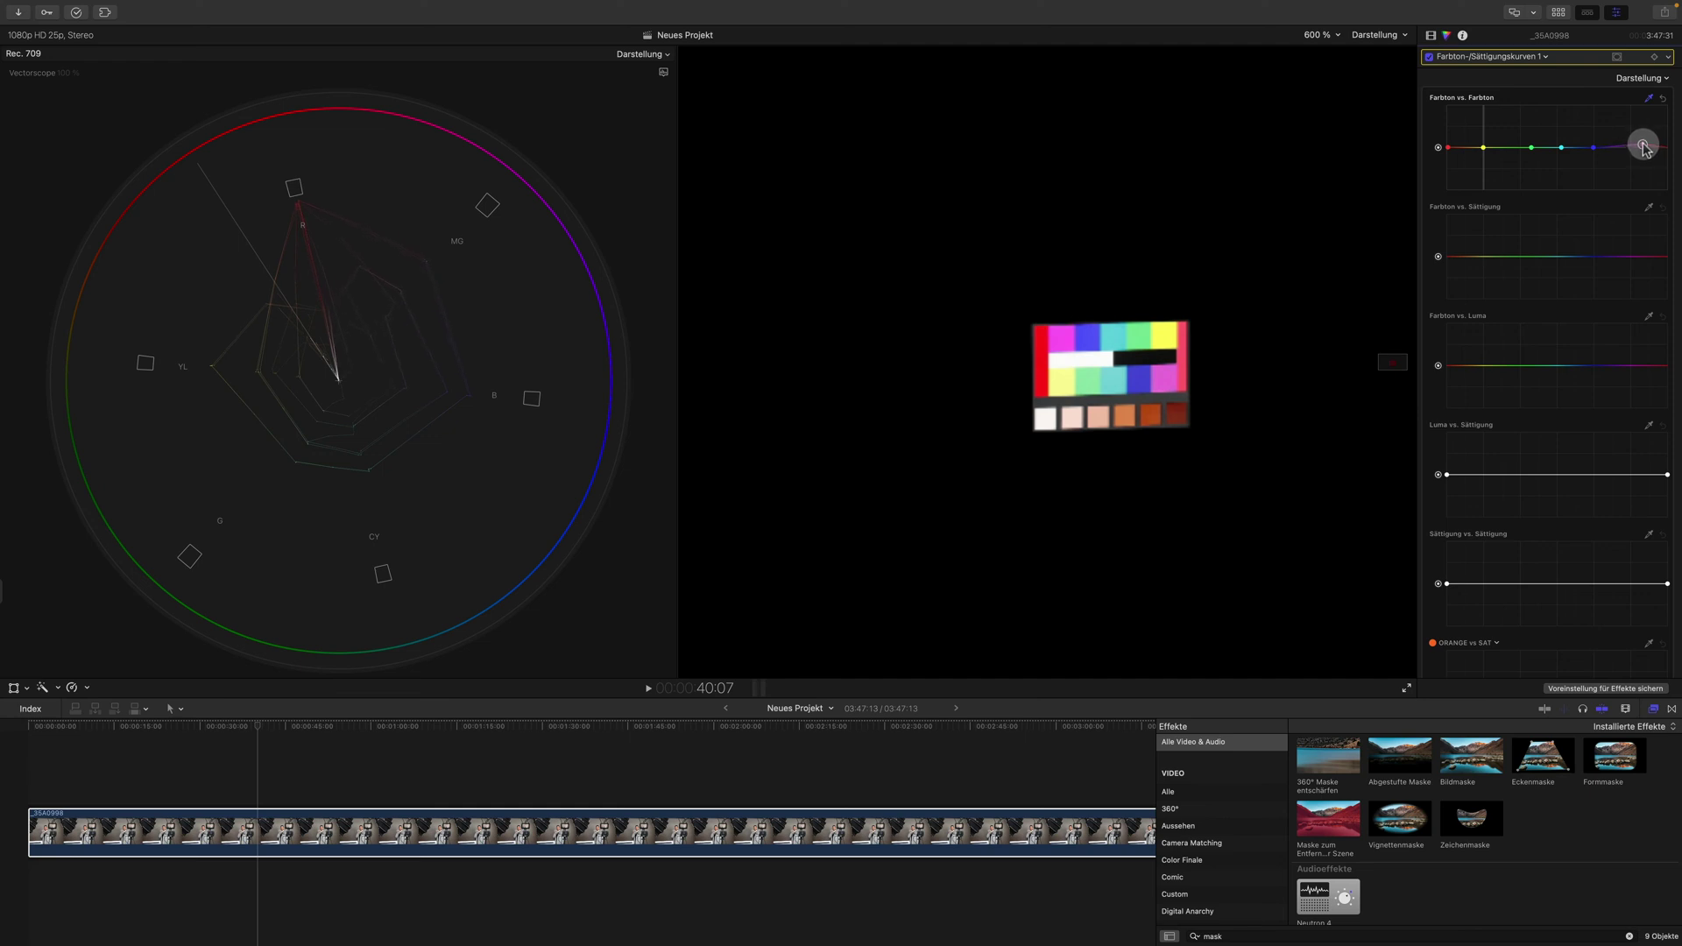
pyautogui.moveTo(1643, 145); pyautogui.dragTo(1643, 144)
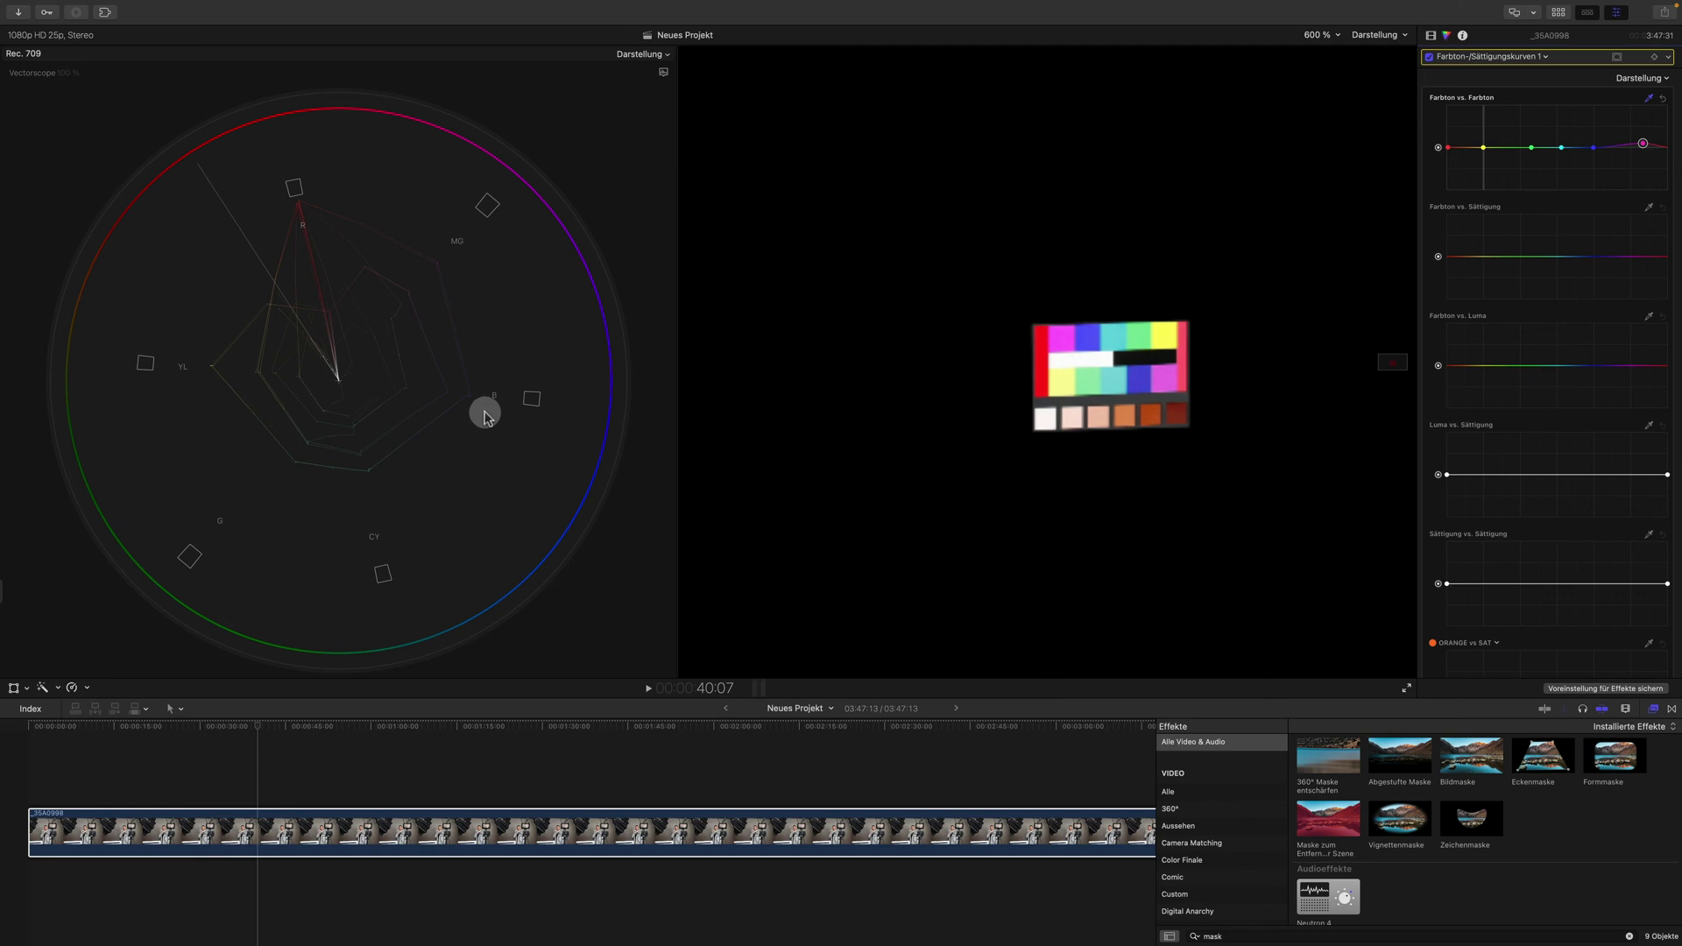
# Fine-tune the blue, cyan and green points on the Farbton vs. Farbton curve to align them with their vectorscope targets.
pyautogui.click(1592, 149)
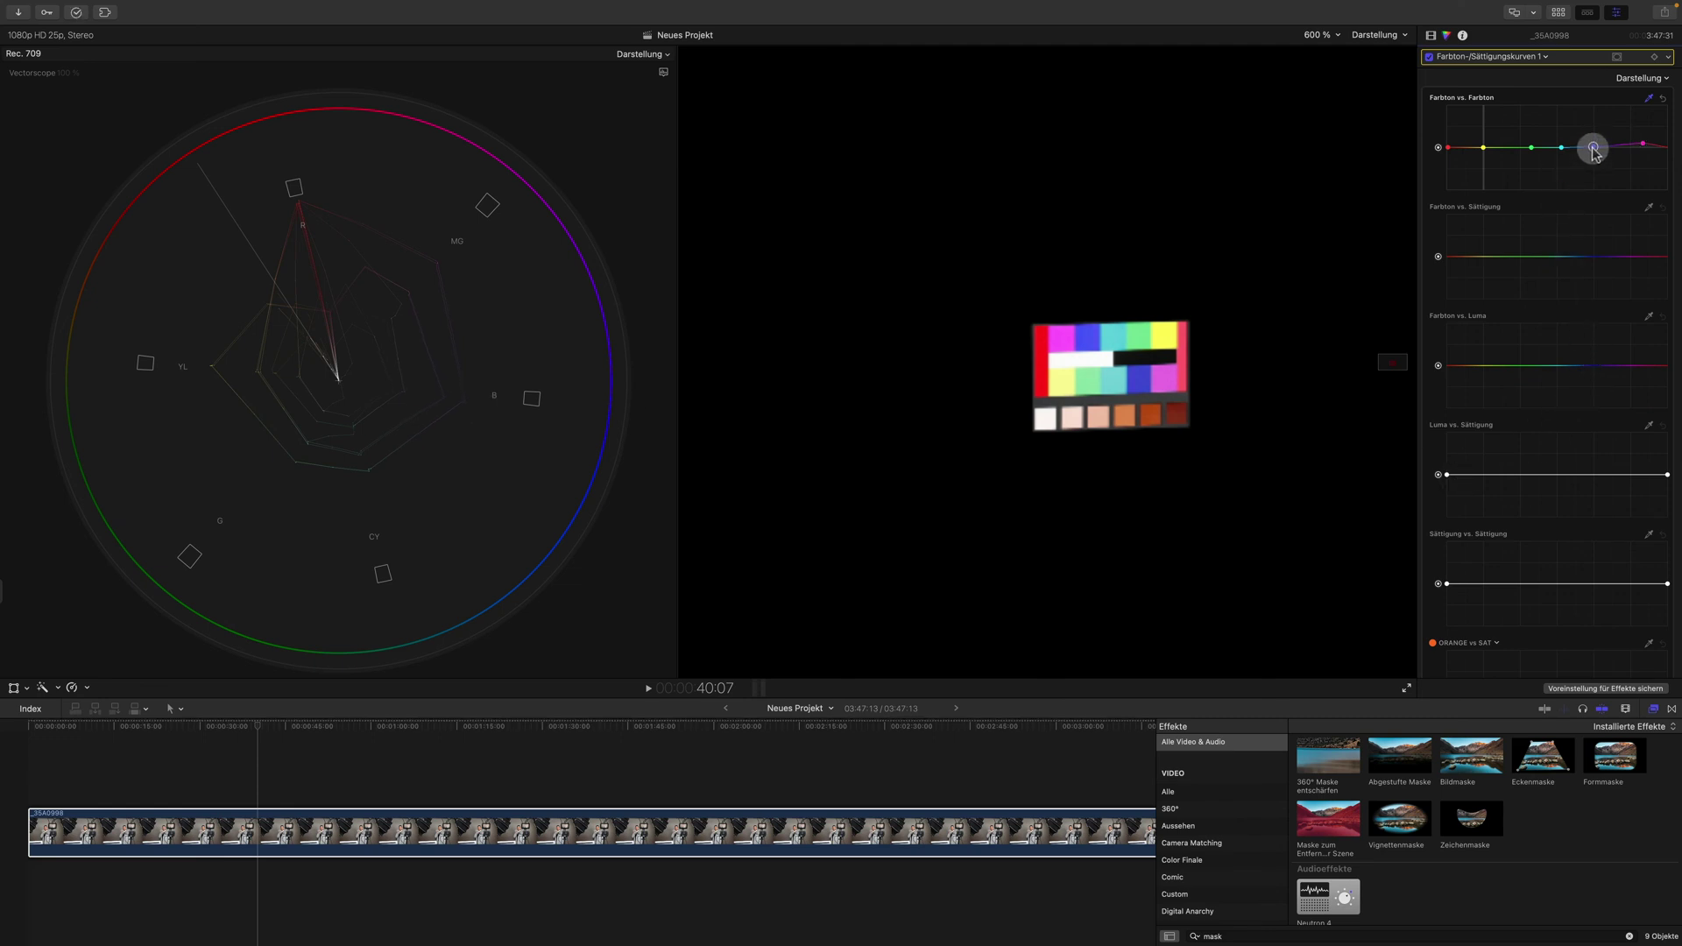
pyautogui.click(1593, 150)
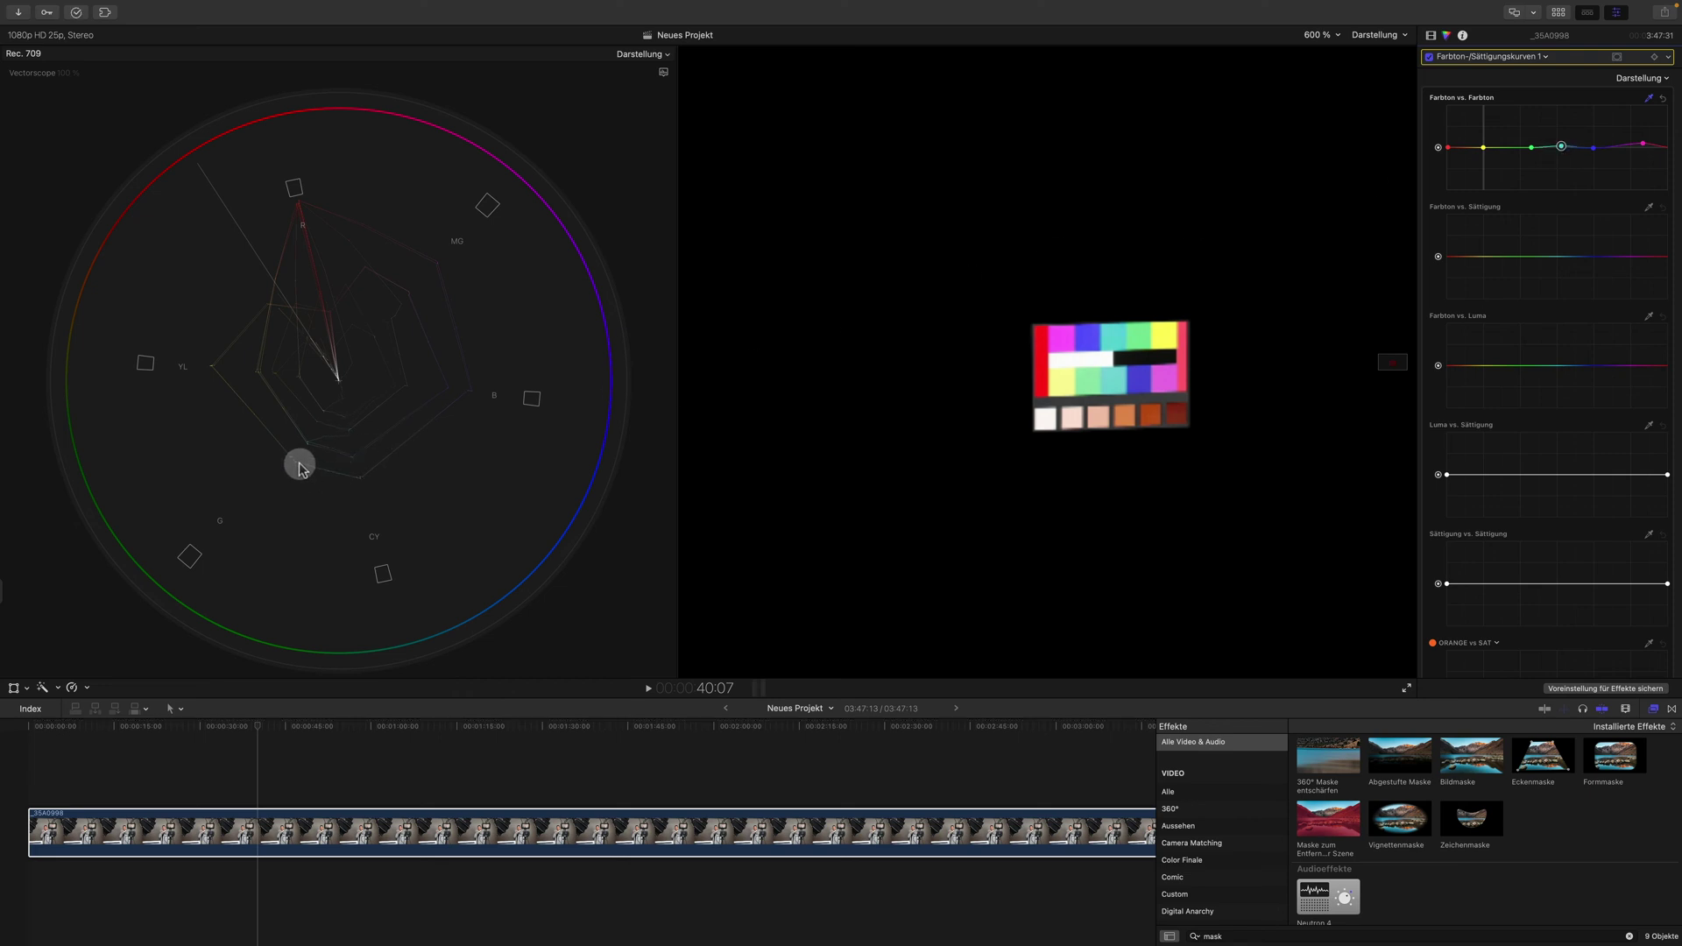
pyautogui.click(1531, 149)
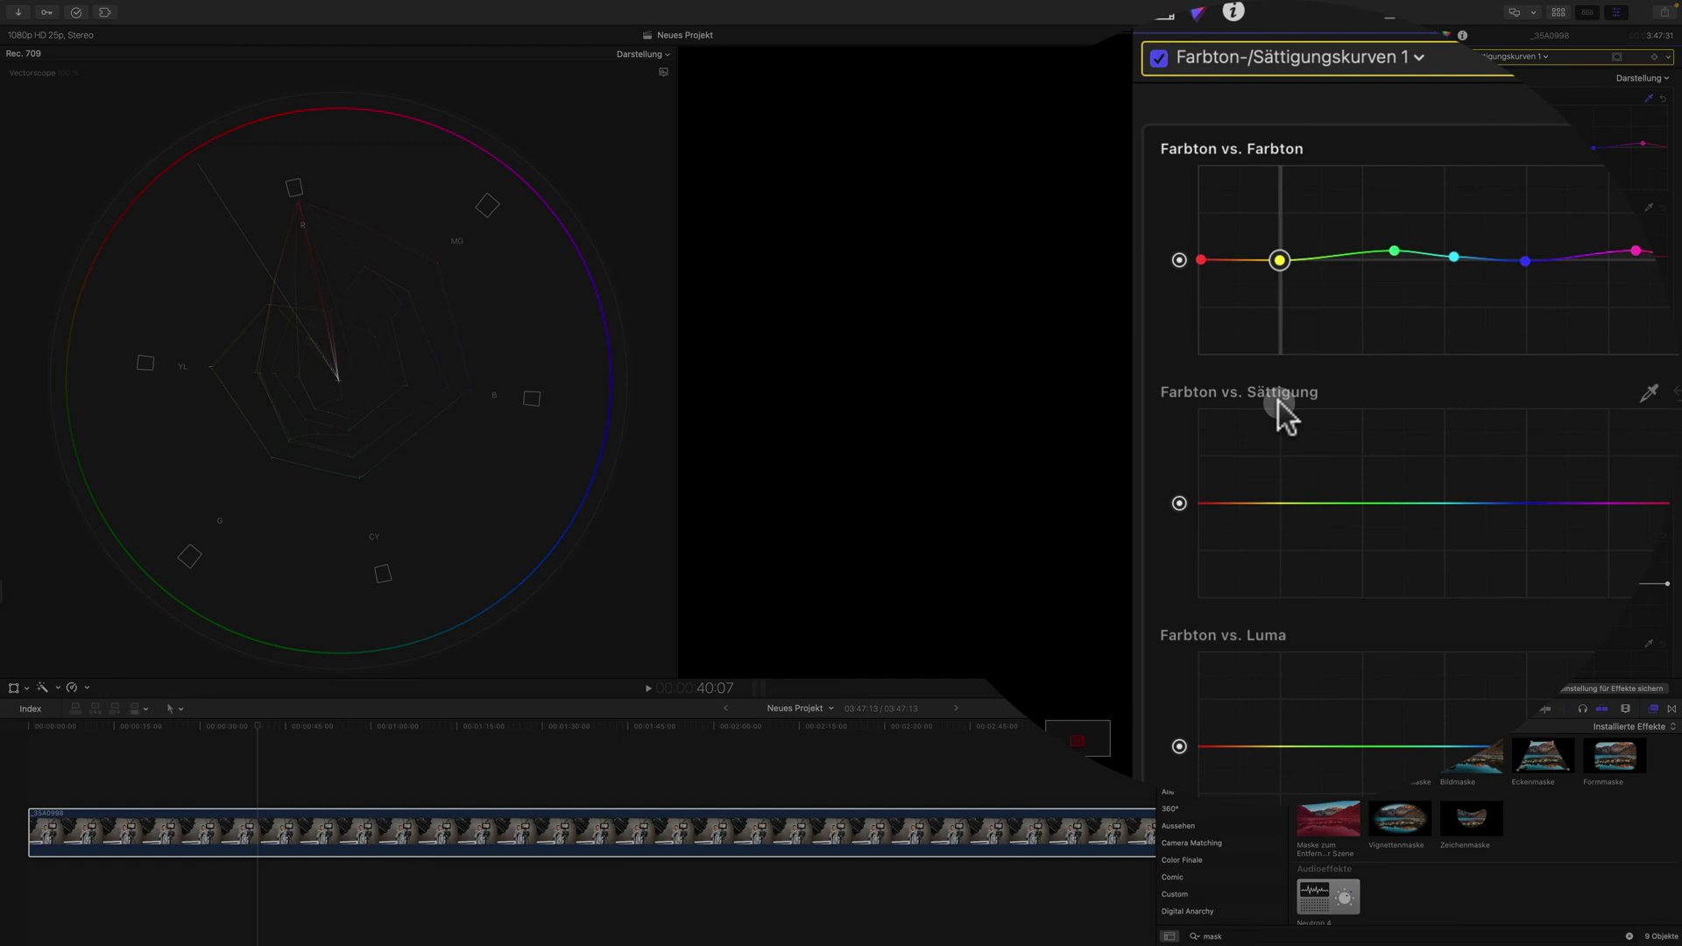
# Sample the red and magenta patches on the Farbton vs. Sättigung curve and delete the surplus points.
pyautogui.click(1649, 207)
pyautogui.click(1040, 350)
pyautogui.click(1468, 256)
pyautogui.press('Delete')
pyautogui.click(1061, 338)
pyautogui.click(1624, 257)
pyautogui.press('Delete')
# Sample the blue, cyan, green and yellow patches on the Farbton vs. Sättigung curve, keeping one point per colour.
pyautogui.click(1088, 338)
pyautogui.click(1113, 336)
pyautogui.click(1543, 257)
pyautogui.press('Delete')
pyautogui.click(1140, 331)
pyautogui.click(1516, 257)
pyautogui.moveTo(1171, 328); pyautogui.dragTo(1172, 329)
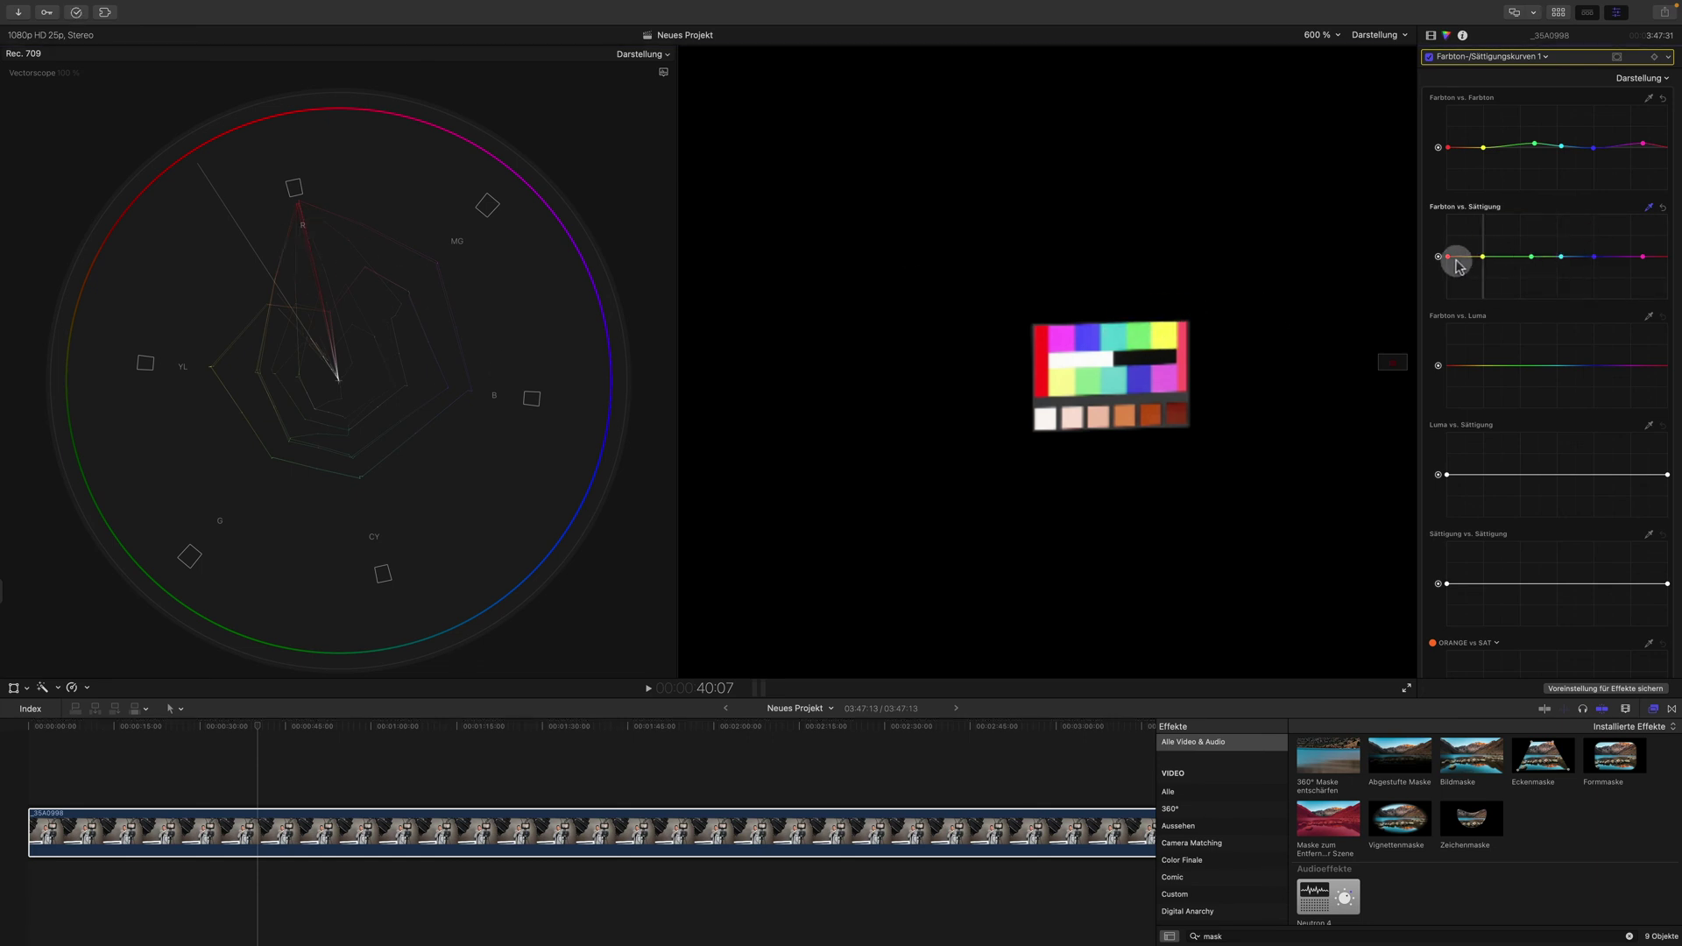
# Raise the red, magenta and blue points on the Farbton vs. Sättigung curve toward their vectorscope target boxes.
pyautogui.click(1447, 258)
pyautogui.moveTo(1643, 258); pyautogui.dragTo(1646, 251)
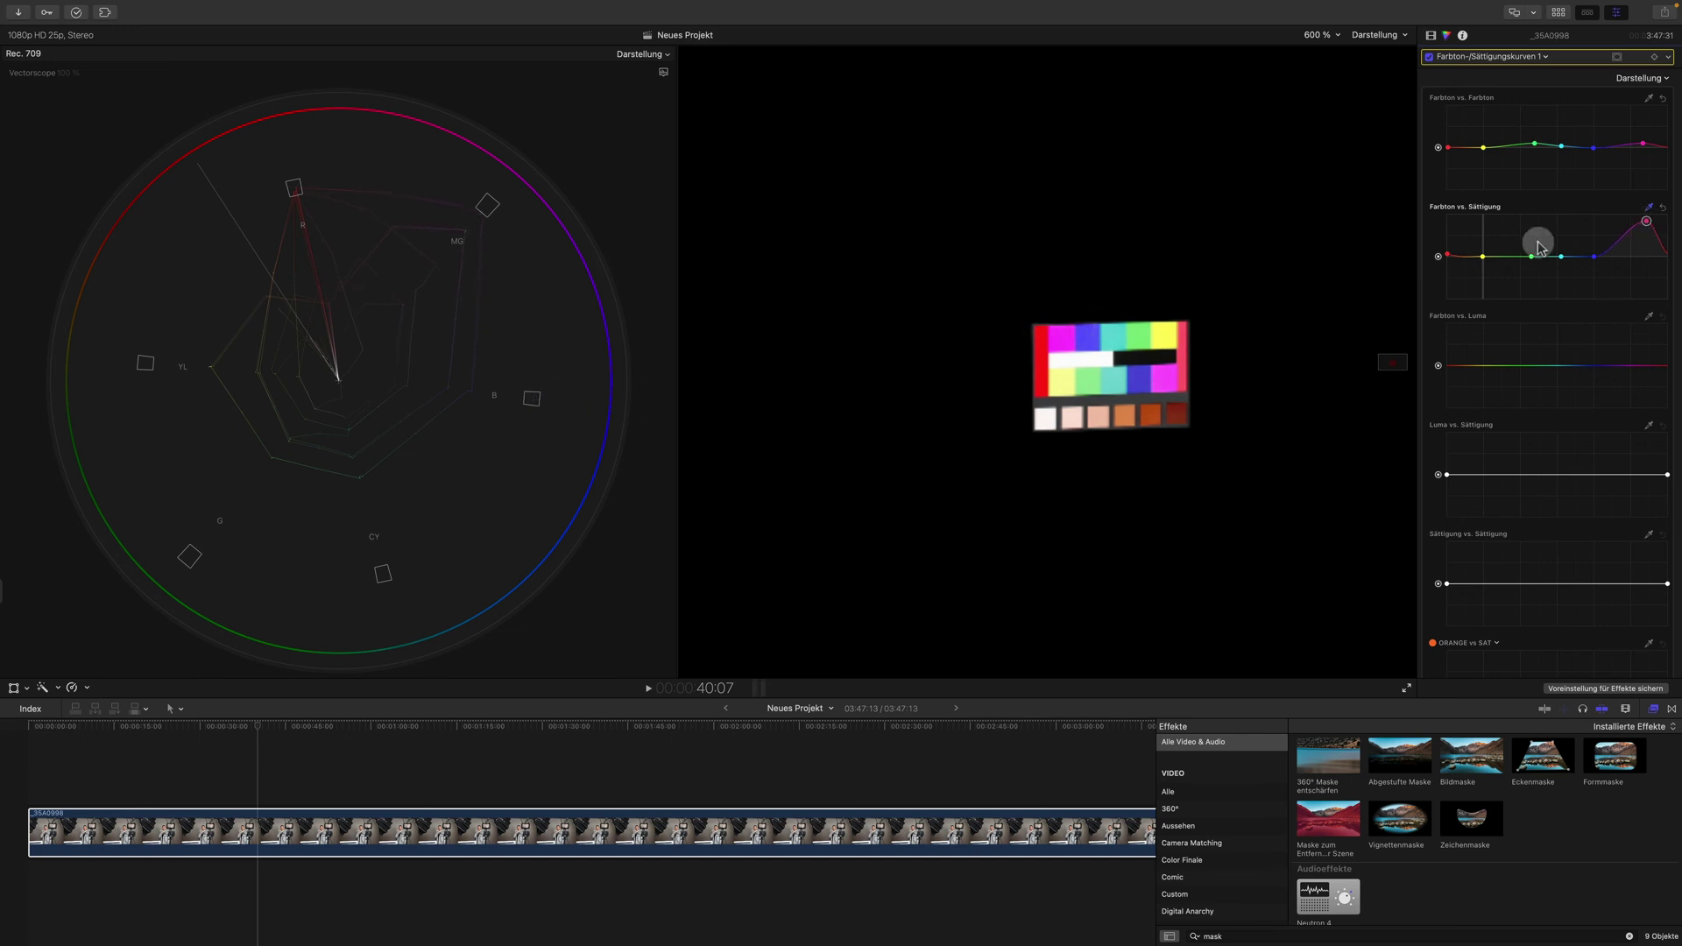
pyautogui.click(1593, 257)
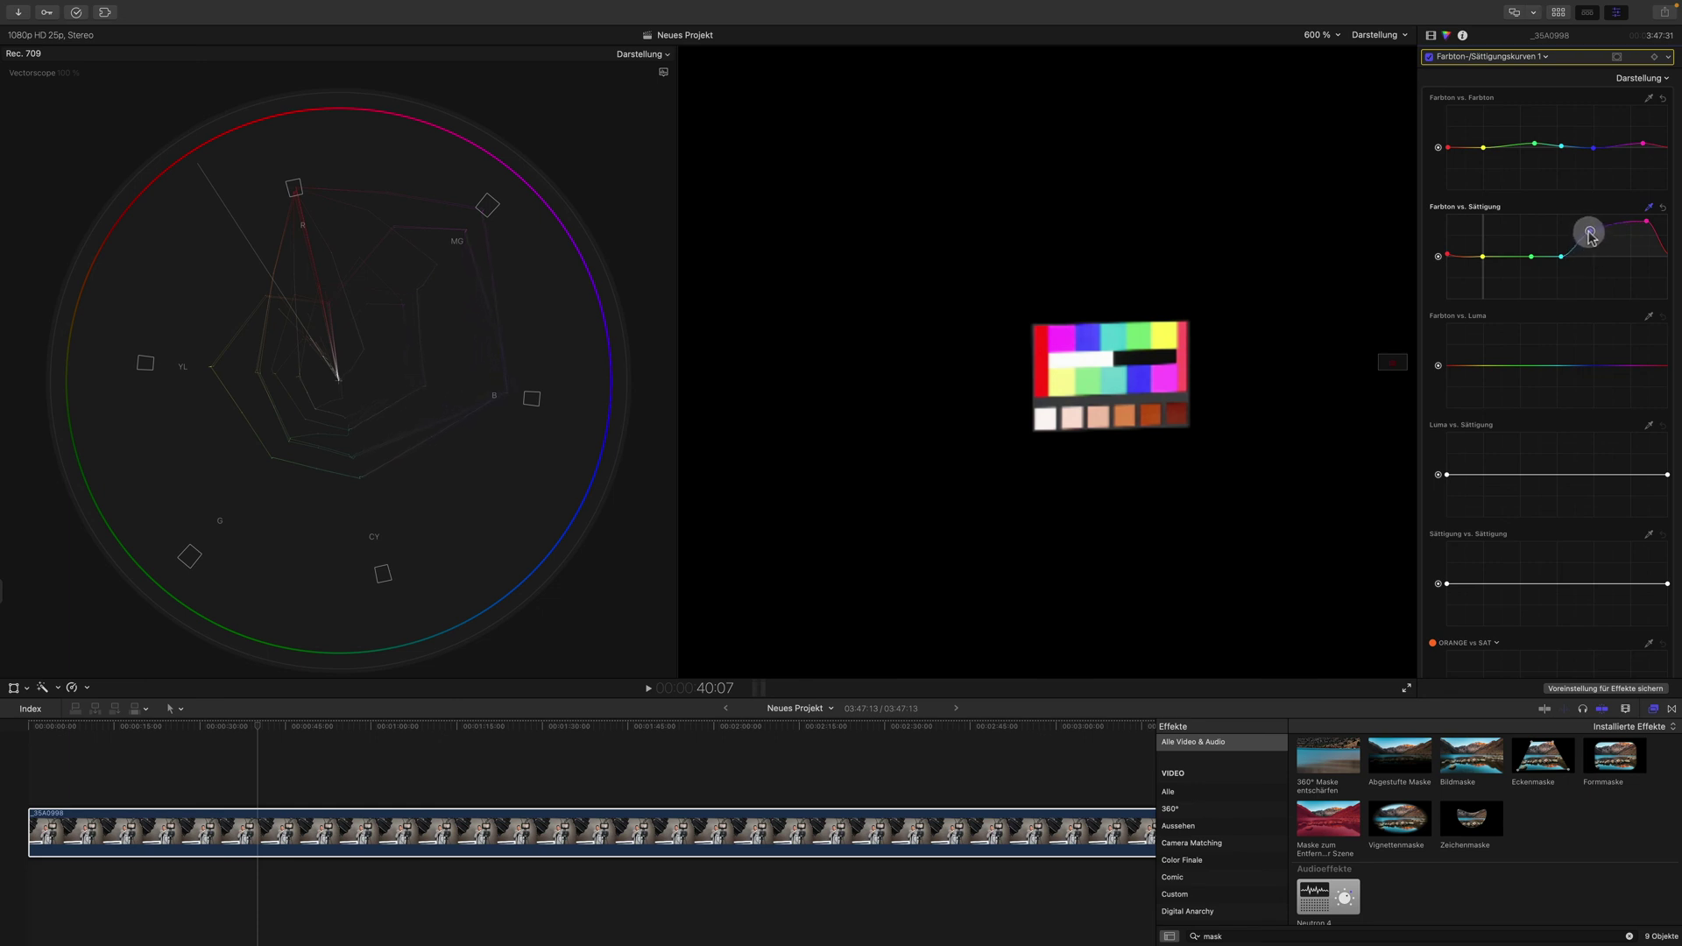
pyautogui.moveTo(1588, 232); pyautogui.dragTo(1578, 186)
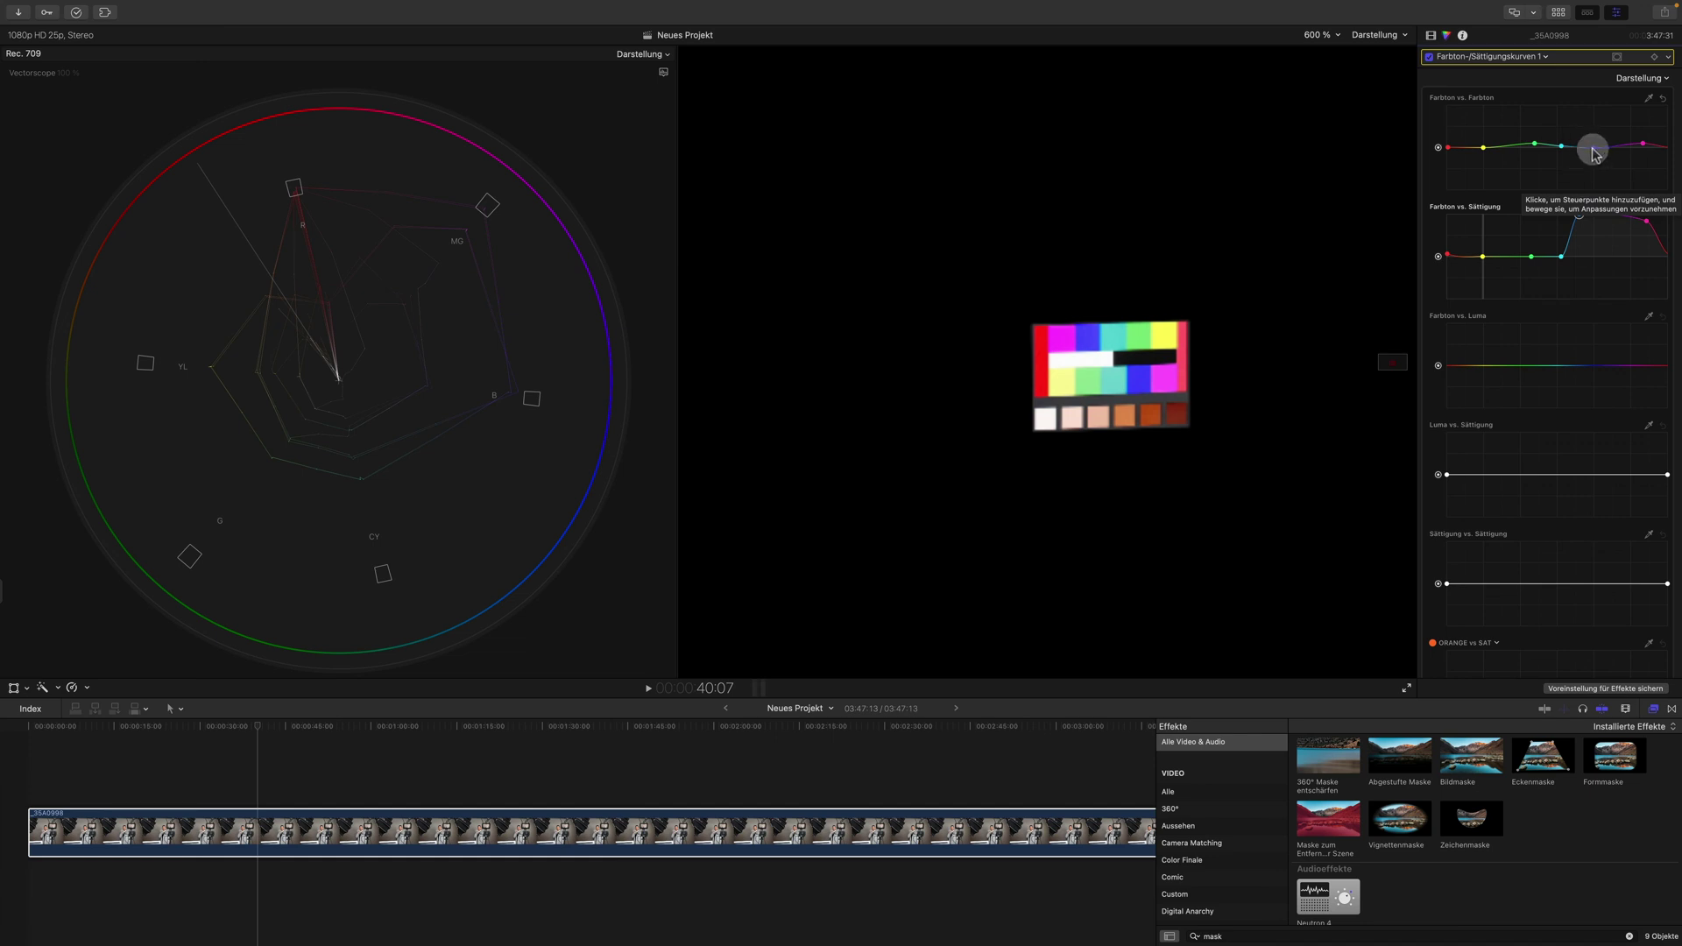
# Readjust the blue point on the Farbton vs. Farbton curve to line it up with the vectorscope's blue target.
pyautogui.click(1593, 149)
pyautogui.moveTo(1592, 149); pyautogui.dragTo(1592, 150)
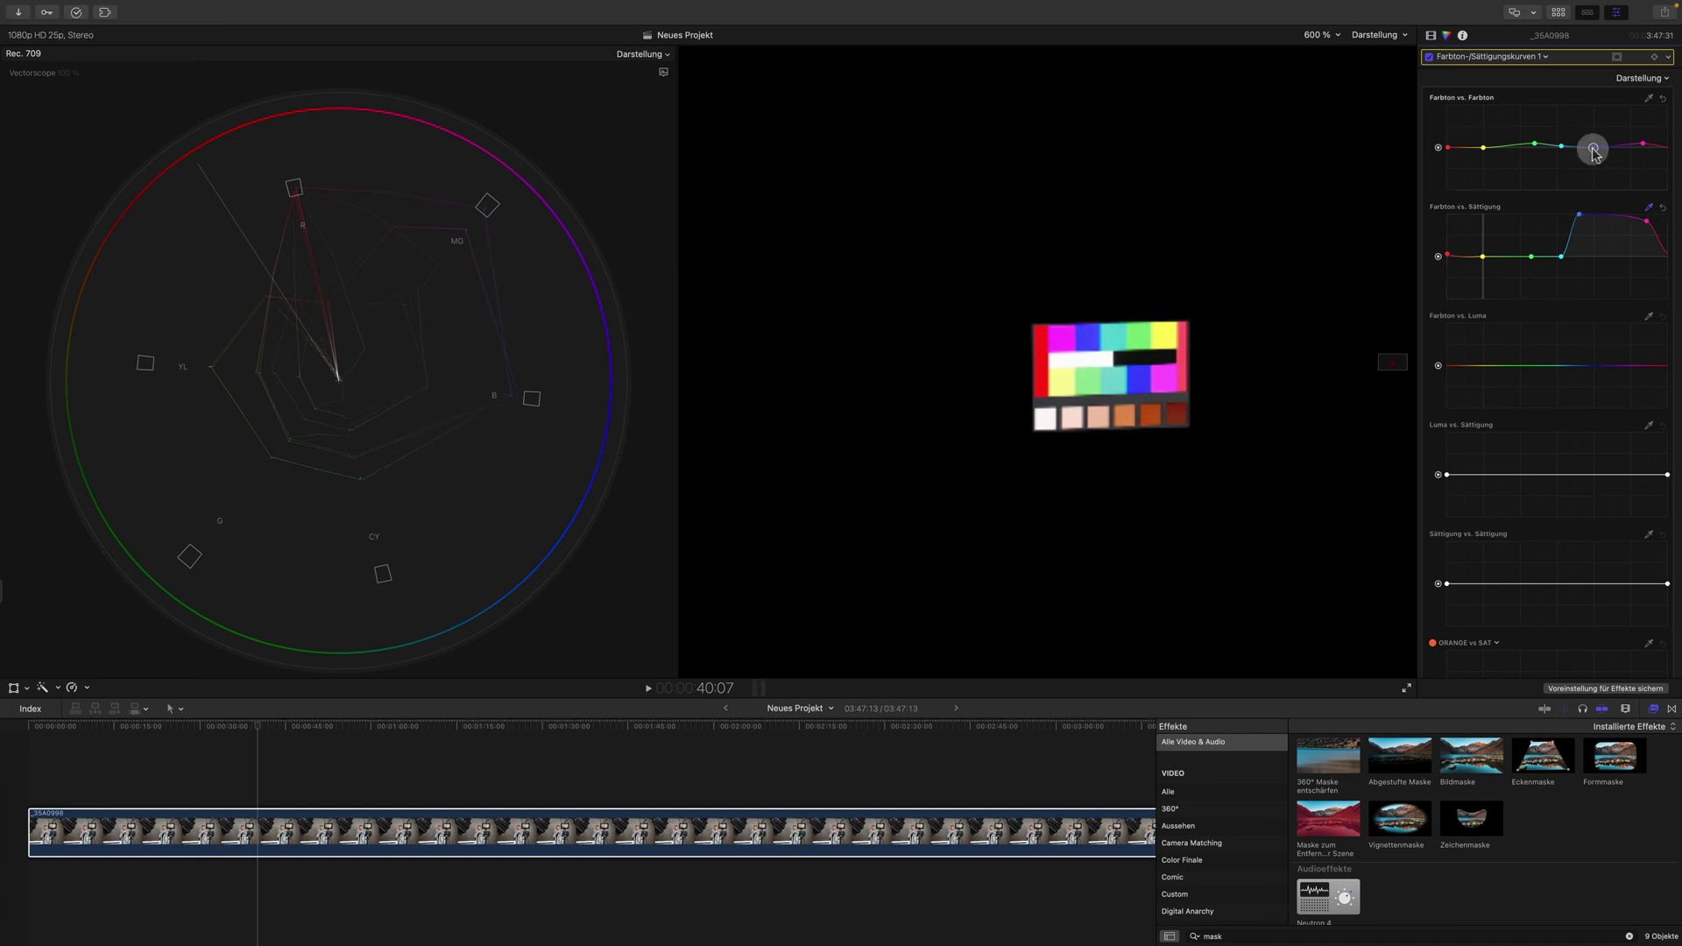
pyautogui.click(1593, 148)
# Raise the cyan, green and yellow points on the Farbton vs. Sättigung curve toward their vectorscope target boxes.
pyautogui.click(1538, 257)
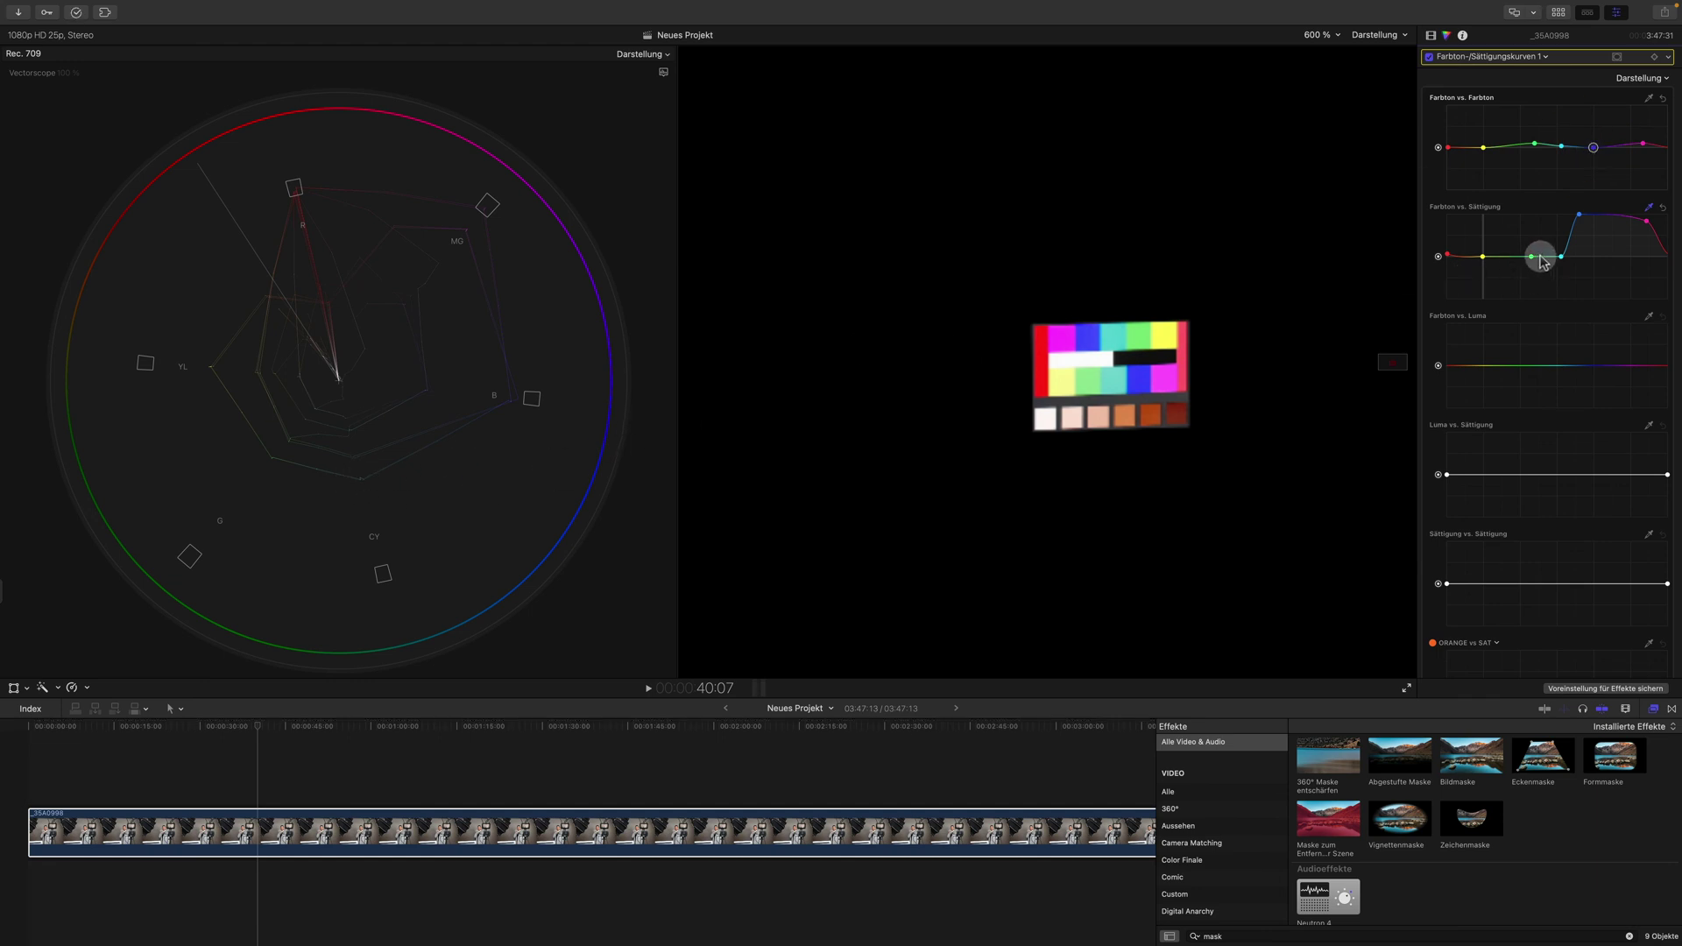
pyautogui.moveTo(1560, 256); pyautogui.dragTo(1559, 217)
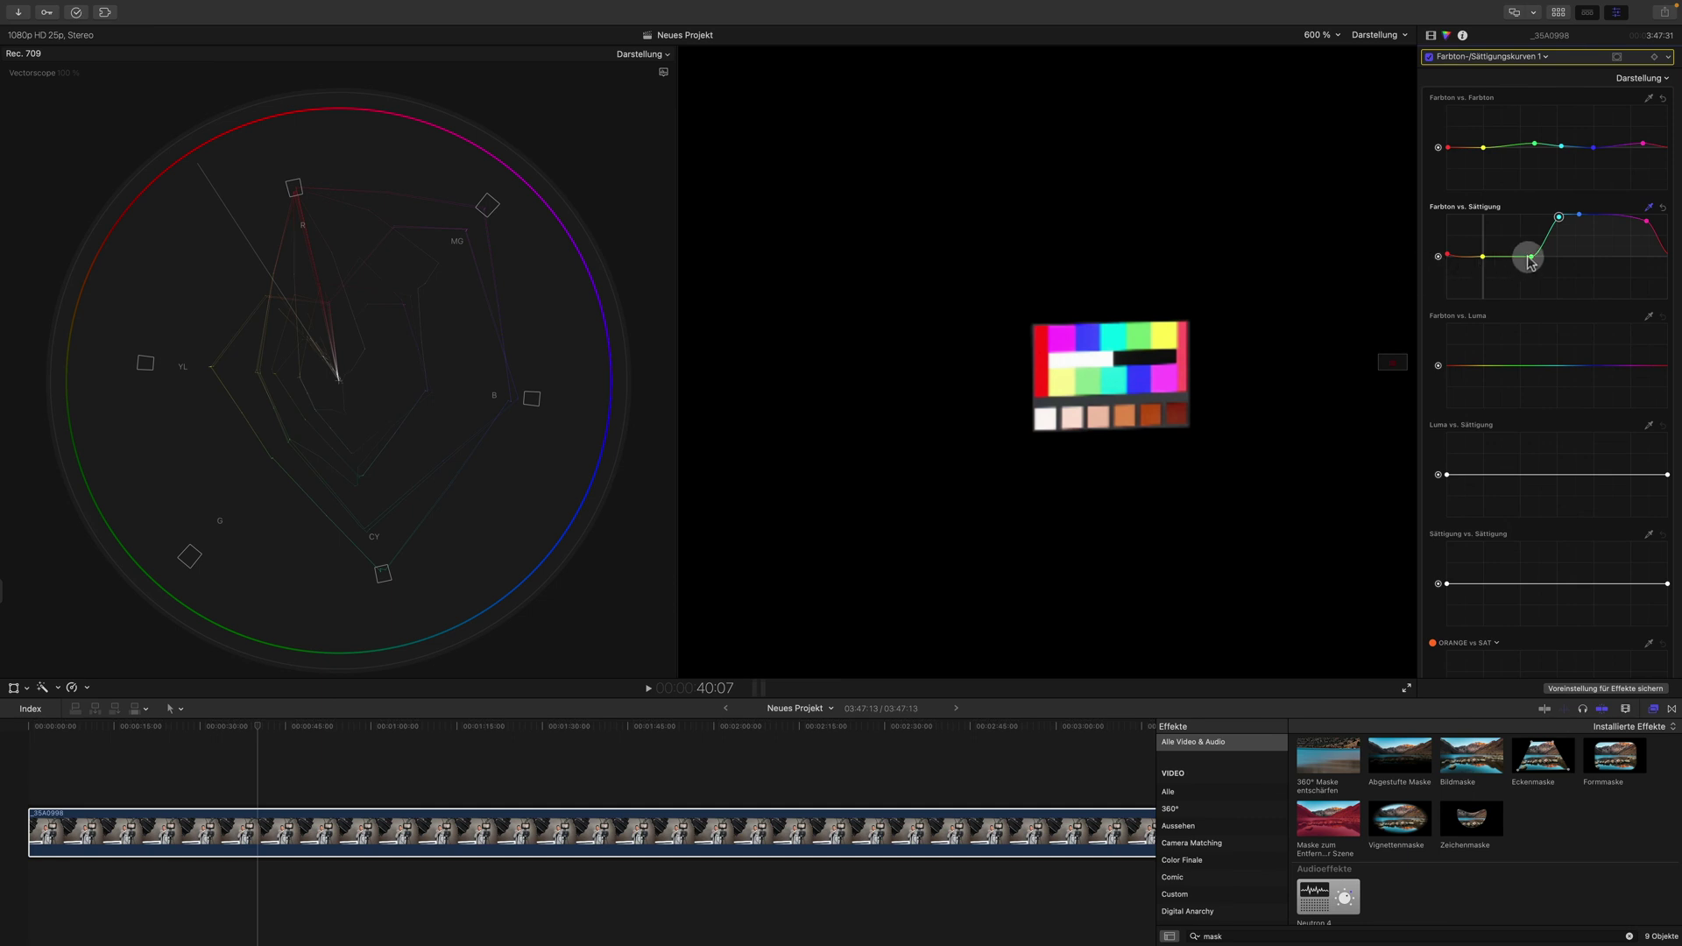
pyautogui.moveTo(1528, 260); pyautogui.dragTo(1519, 201)
pyautogui.click(1458, 234)
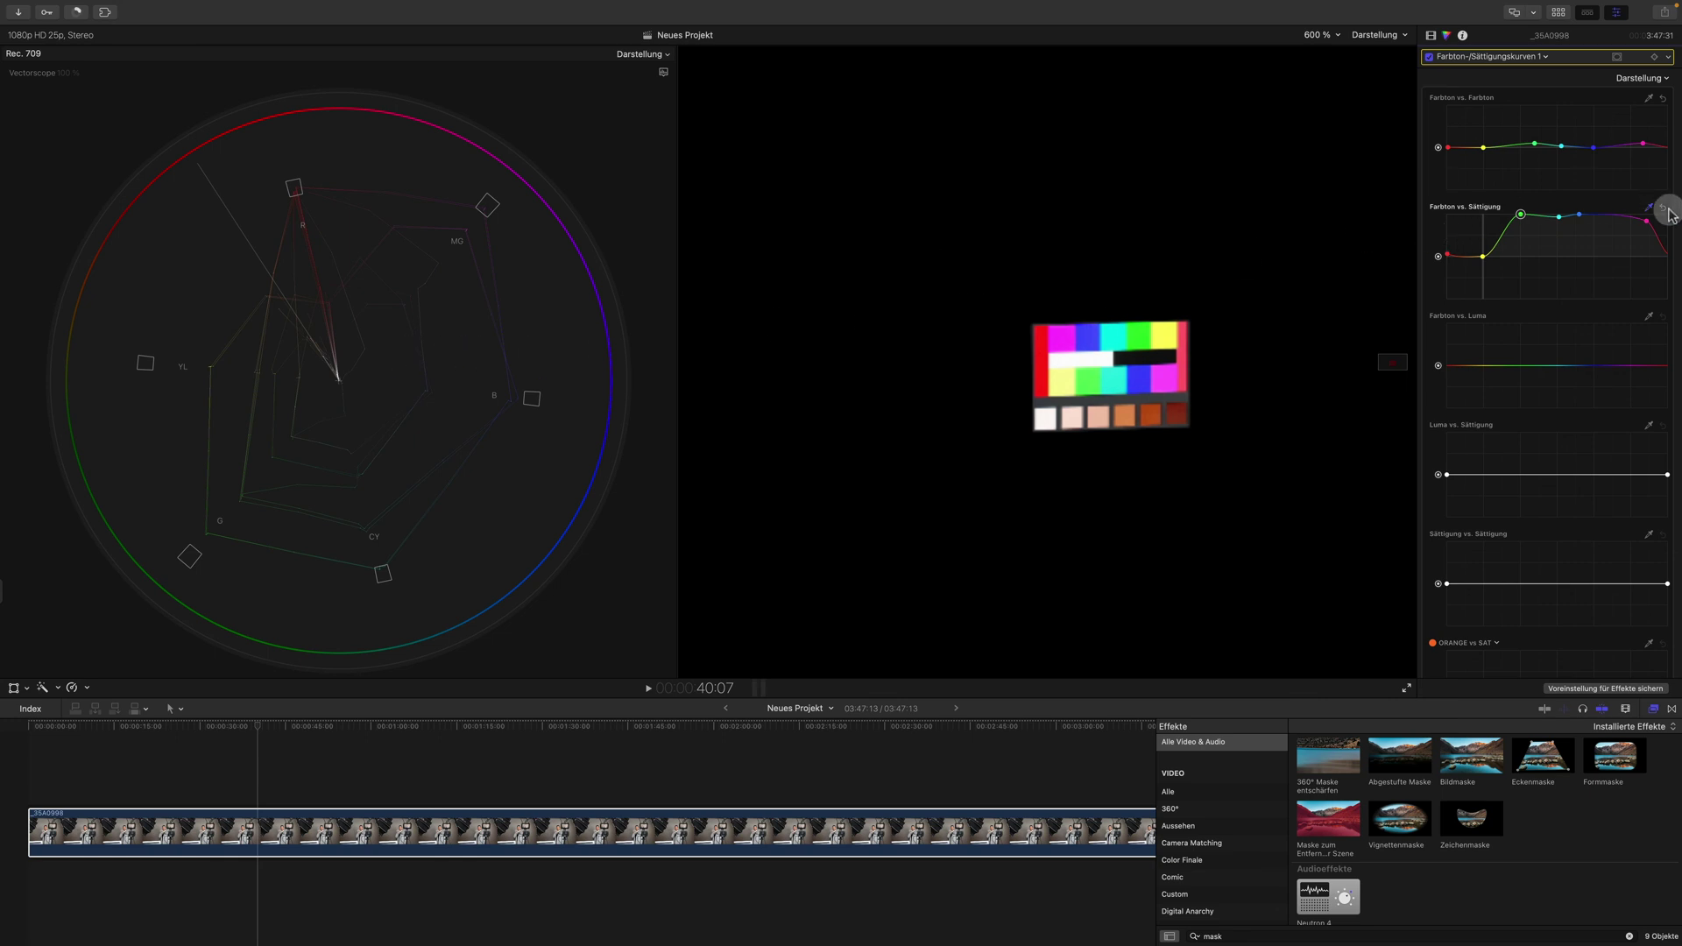
pyautogui.moveTo(1483, 258); pyautogui.dragTo(1477, 243)
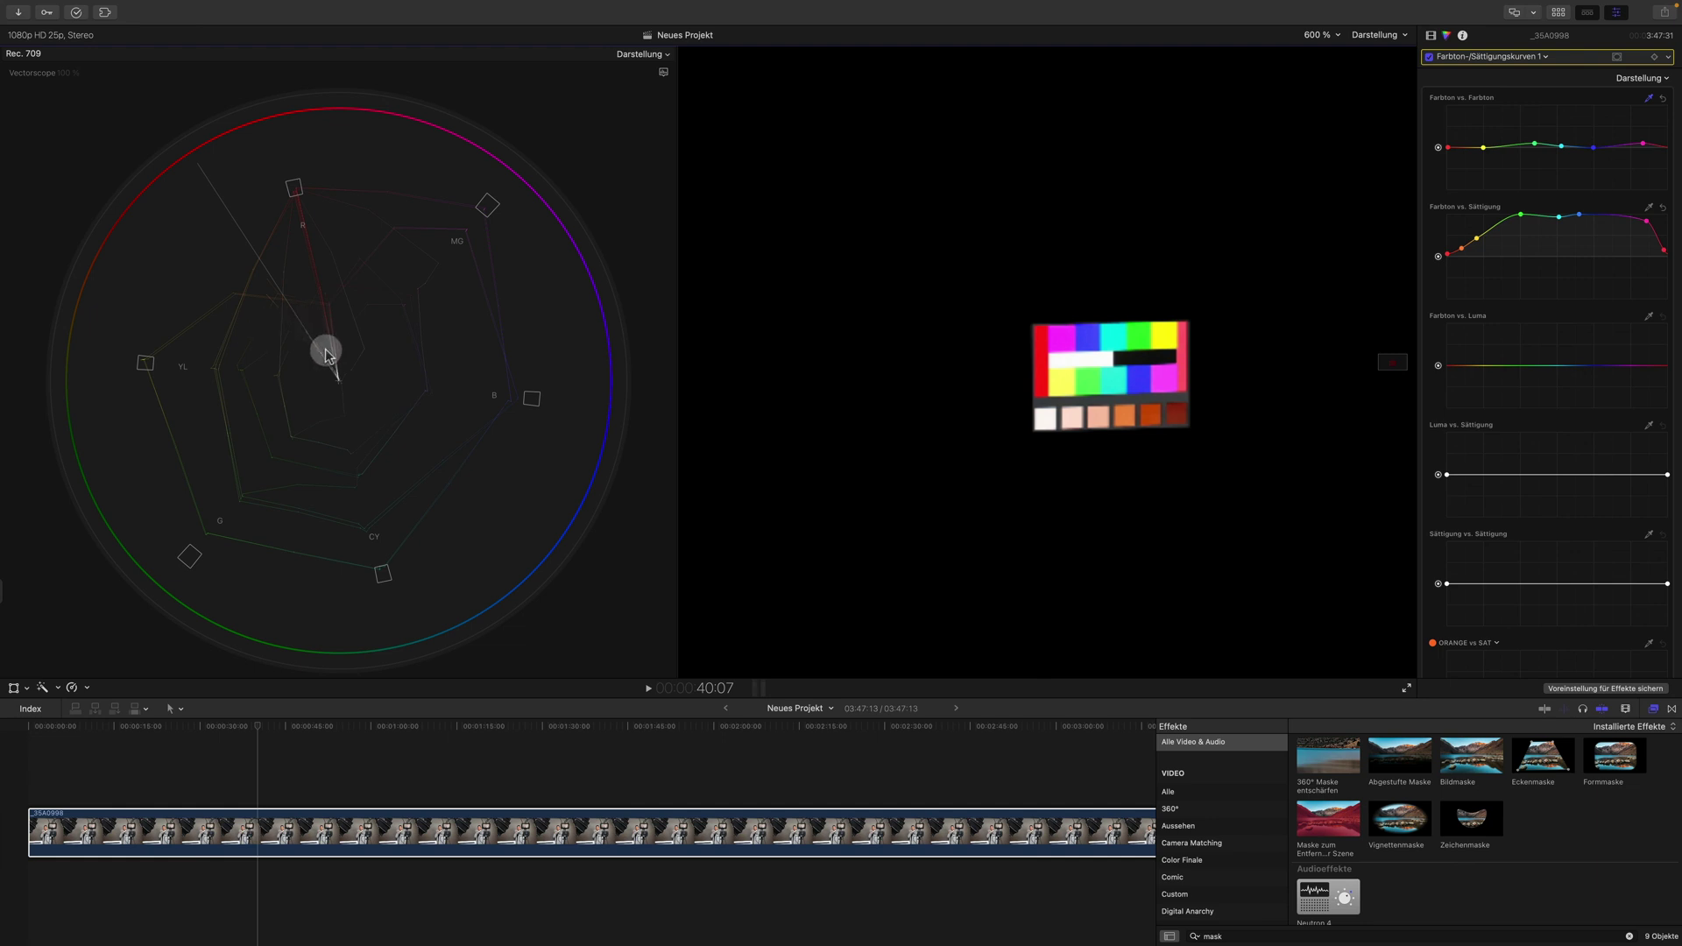
# Sample the light orange skin-tone patch on the Farbton vs. Farbton curve and nudge its point toward the vectorscope's skin-tone line.
pyautogui.click(1648, 97)
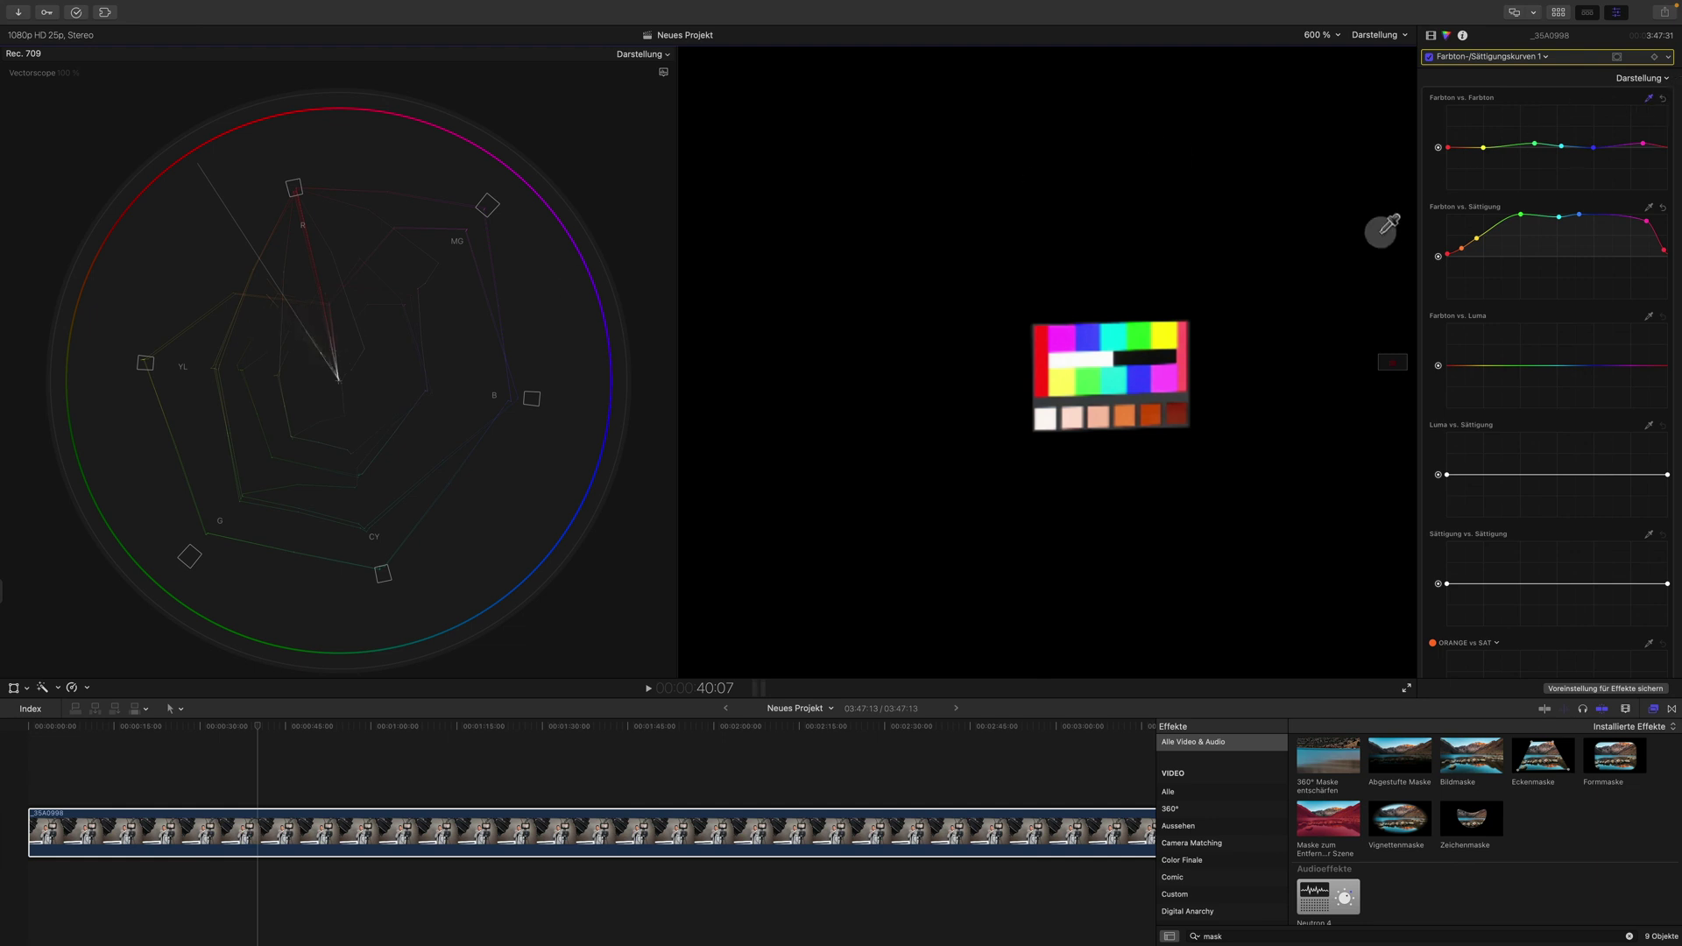
pyautogui.click(1124, 415)
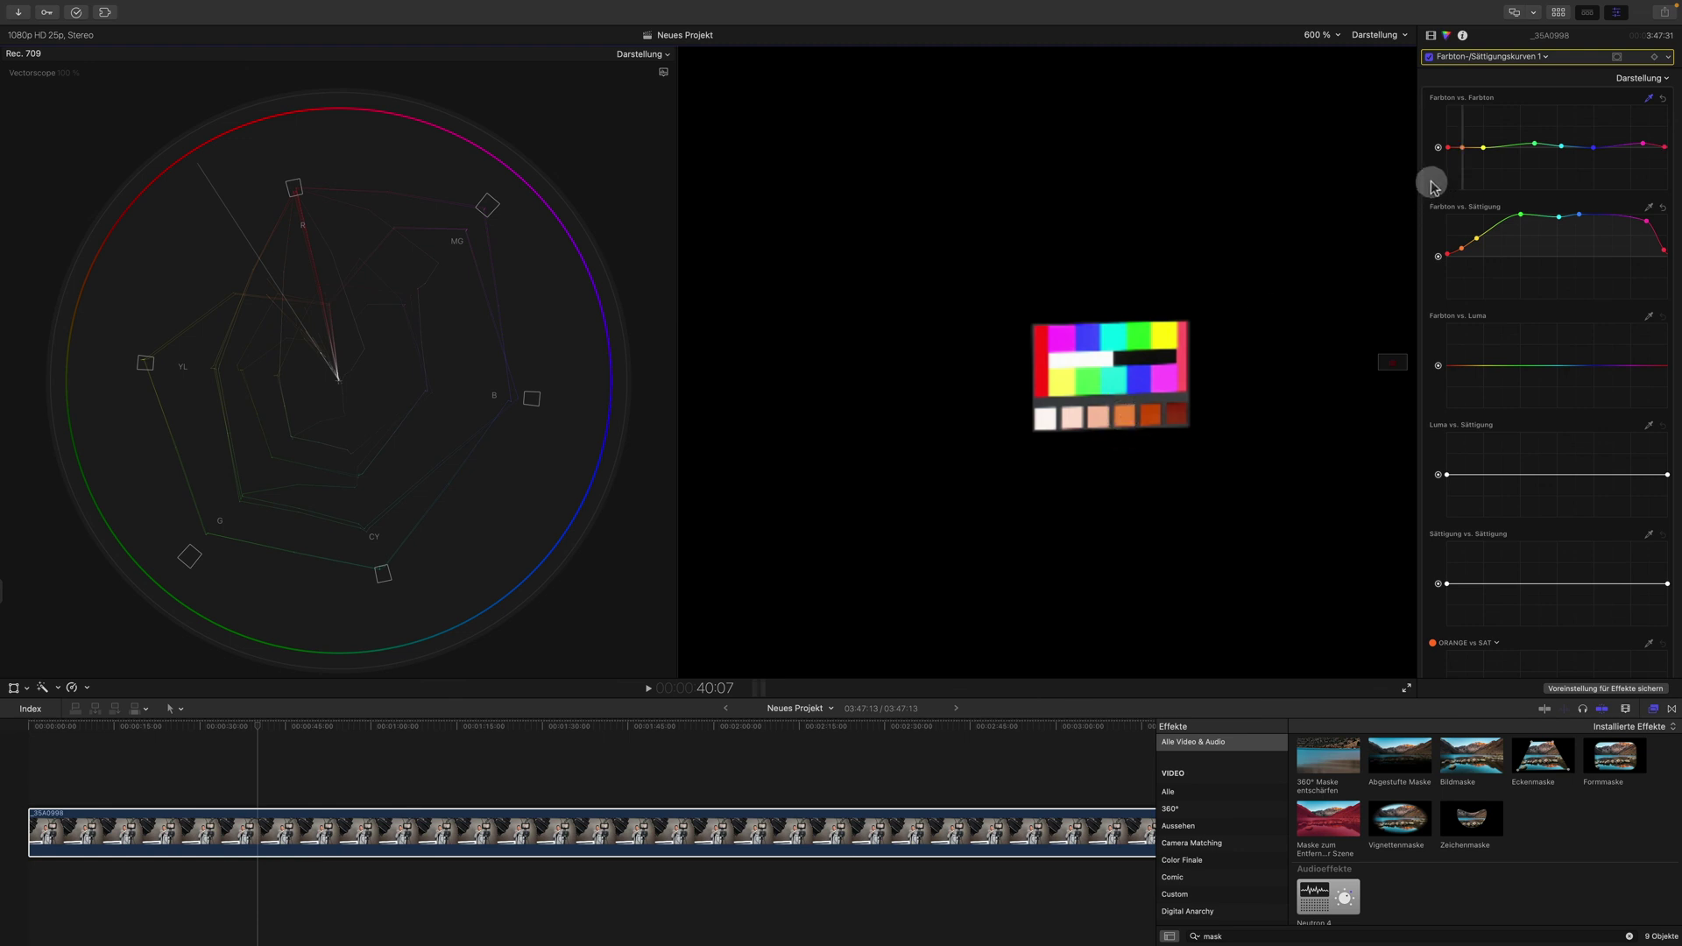
pyautogui.click(1461, 148)
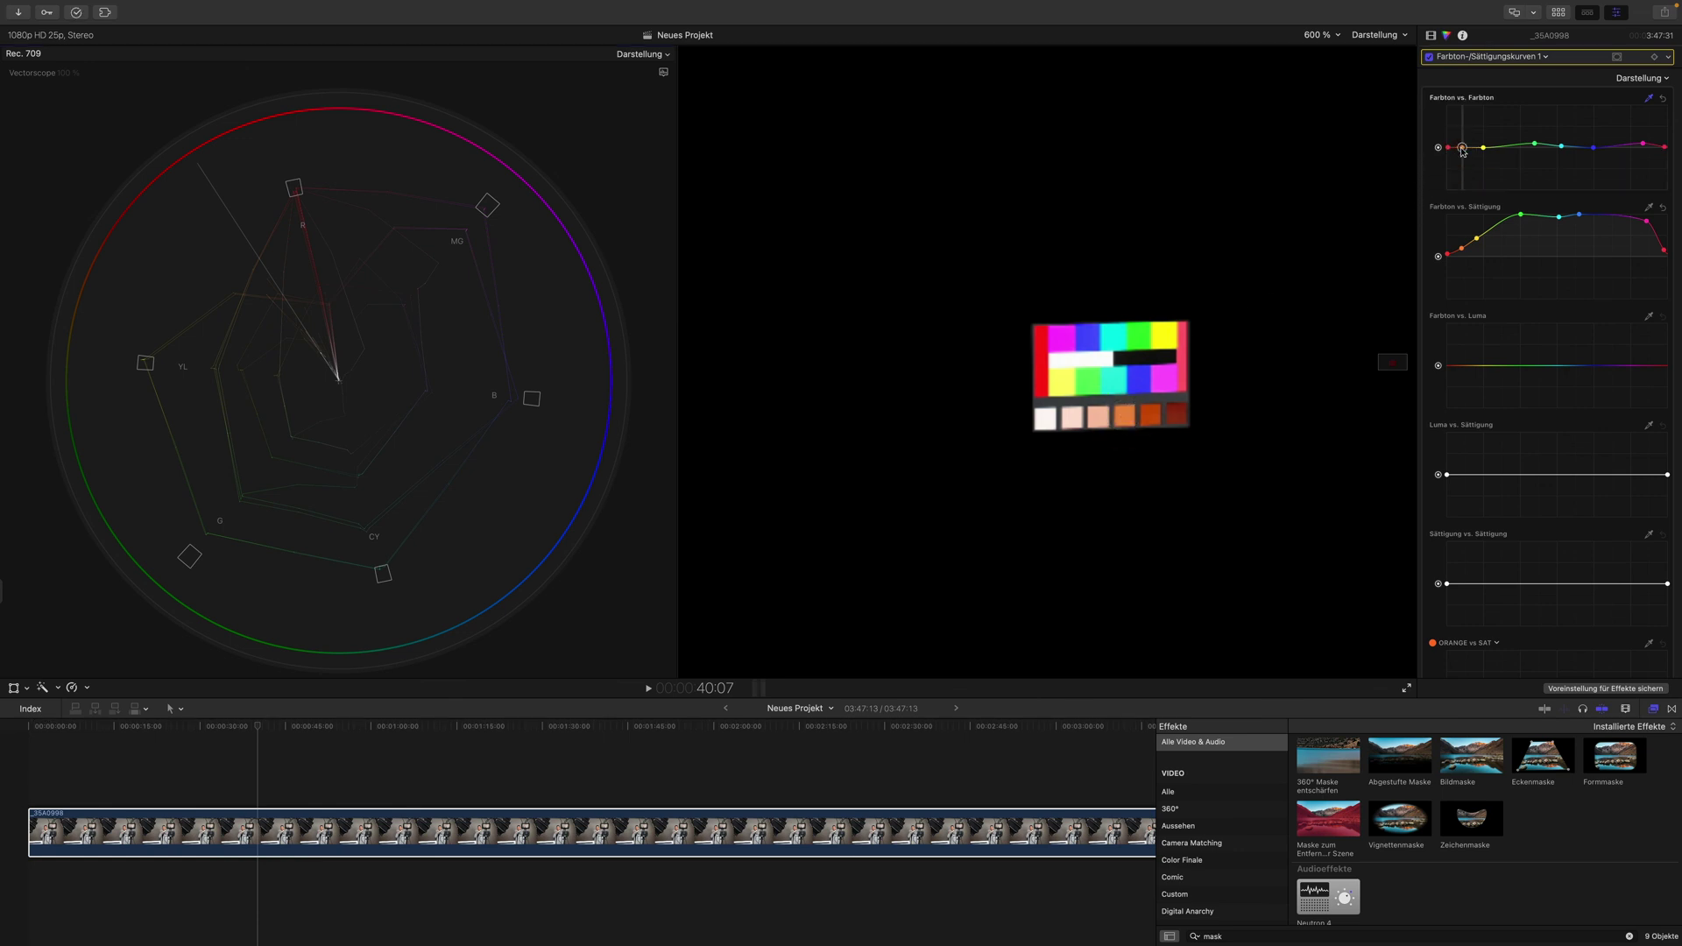
pyautogui.moveTo(1461, 147); pyautogui.dragTo(1461, 148)
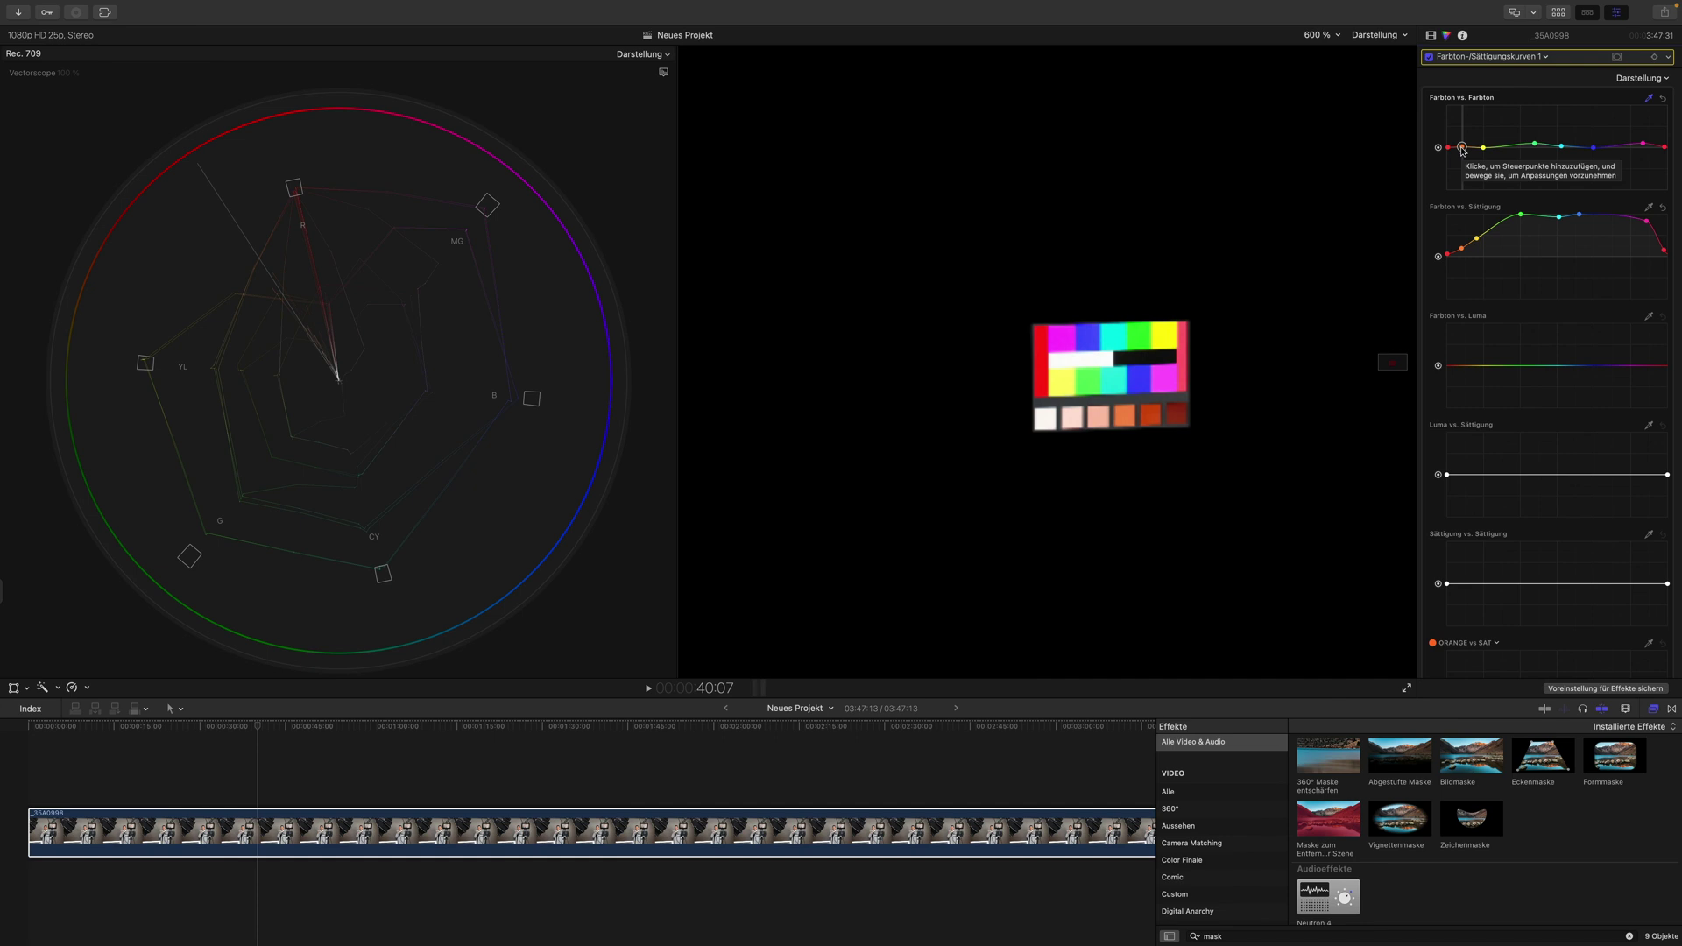
# Disable the second Zeichenmaske to show the full corrected picture and fit it to the viewer.
pyautogui.click(1430, 36)
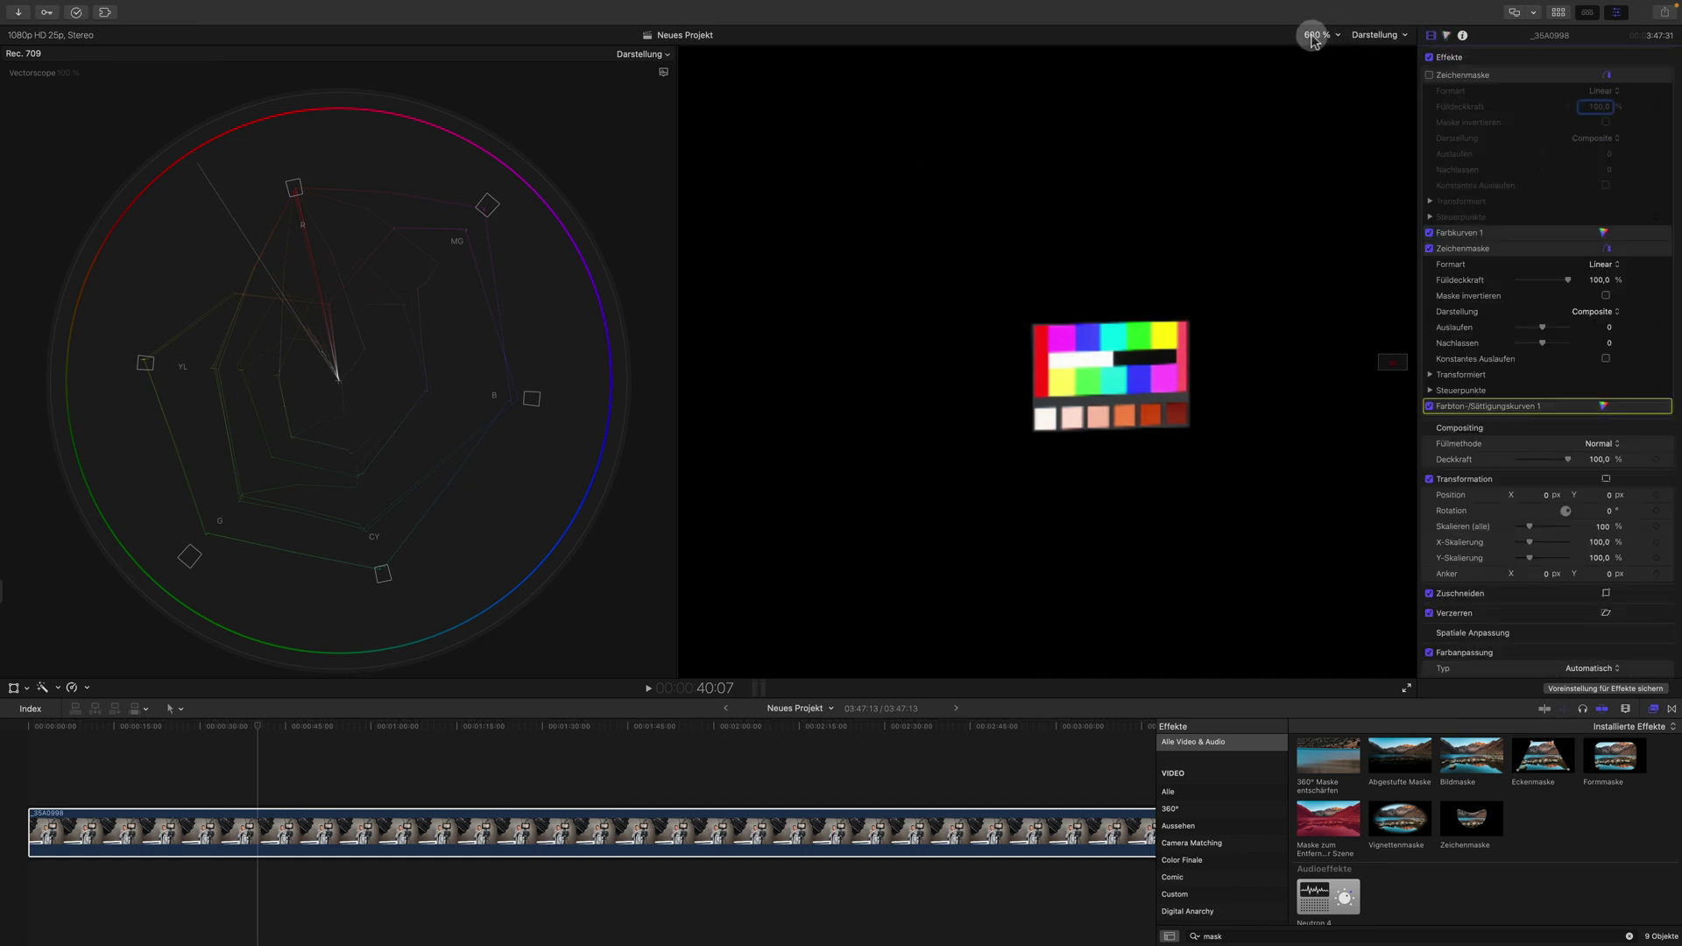
pyautogui.click(1429, 248)
pyautogui.click(1313, 36)
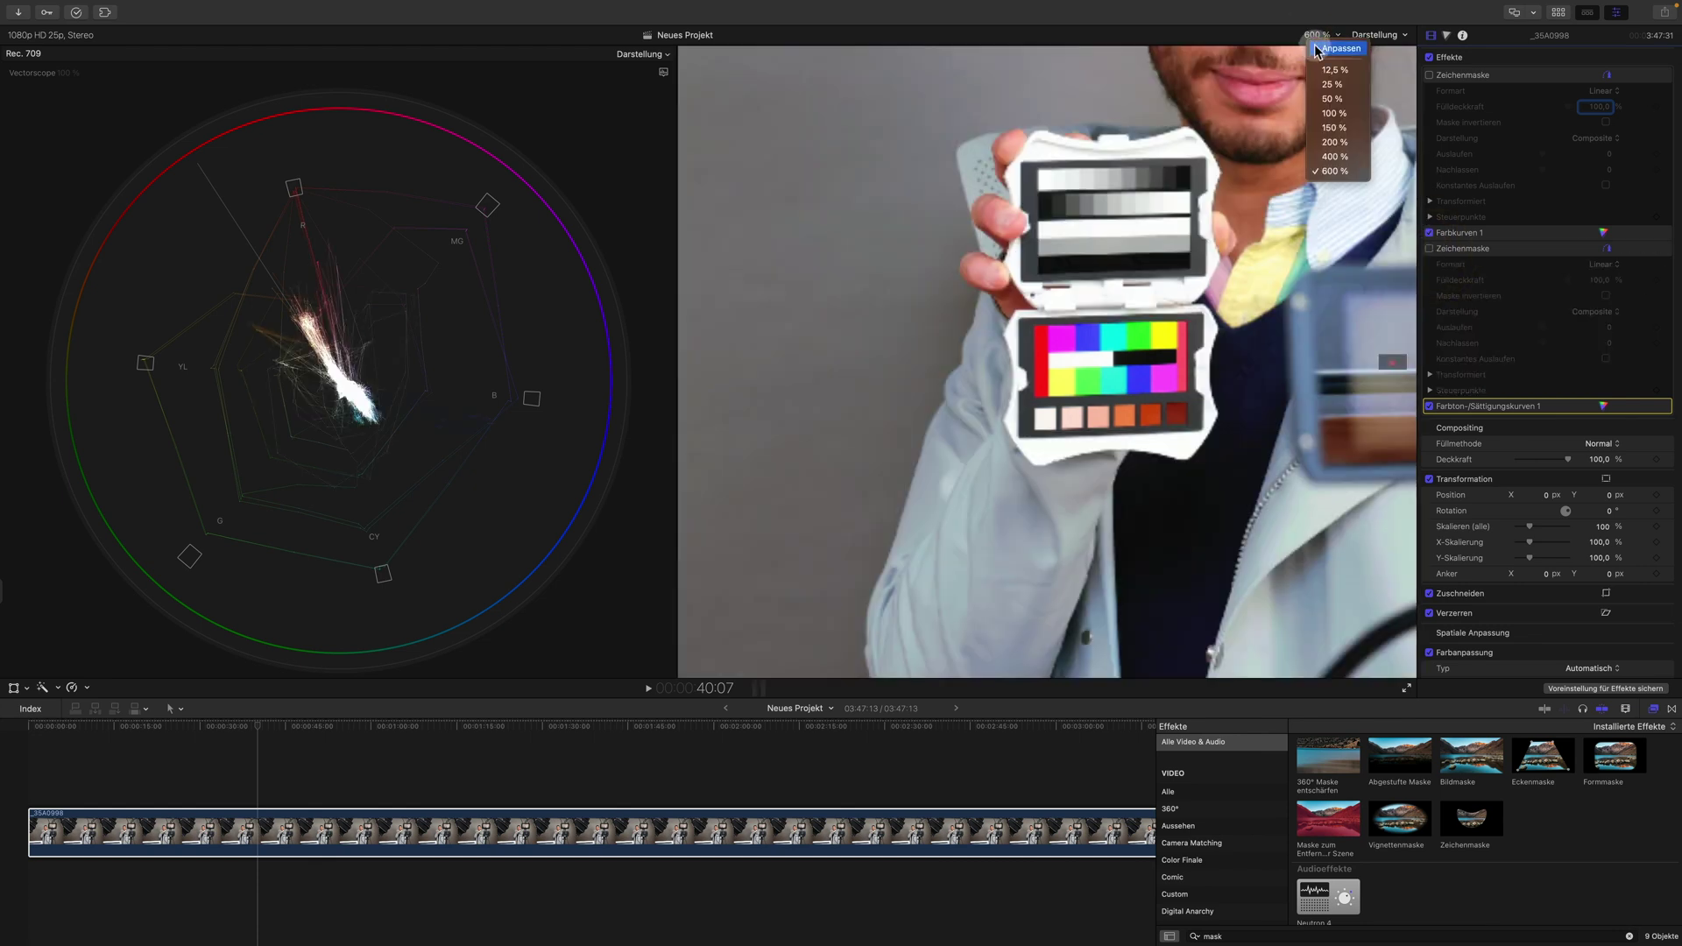
pyautogui.click(1315, 49)
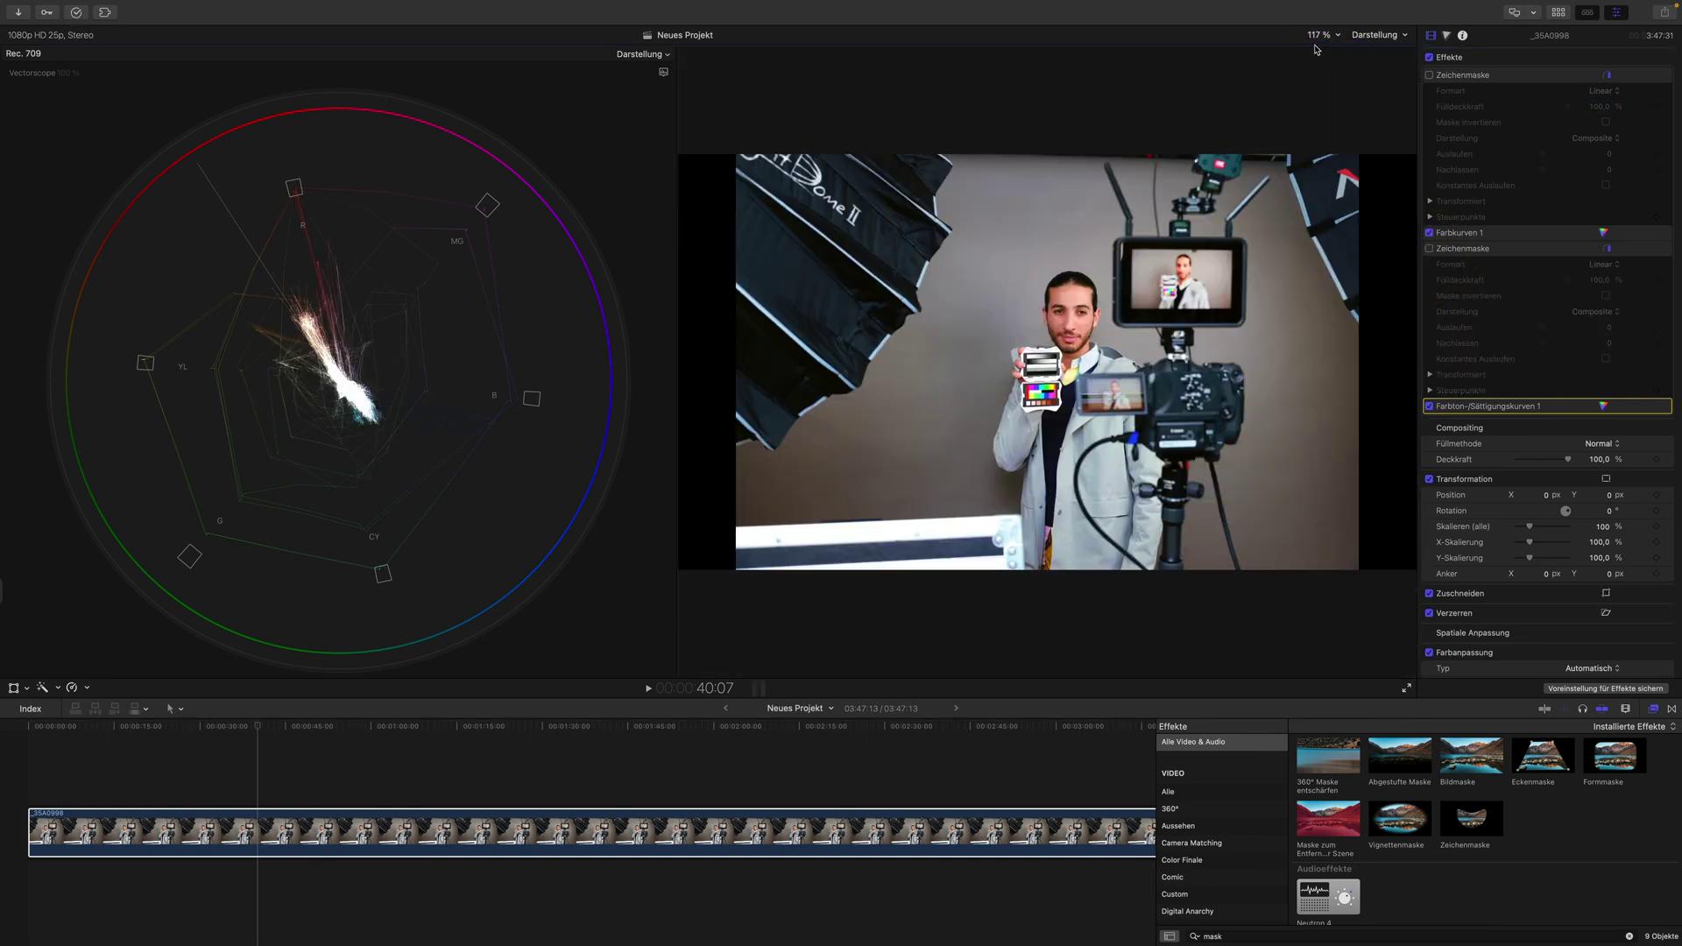
# Switch to a workspace without the video scopes and effects browser, with a larger viewer.
pyautogui.moveTo(823, 5)
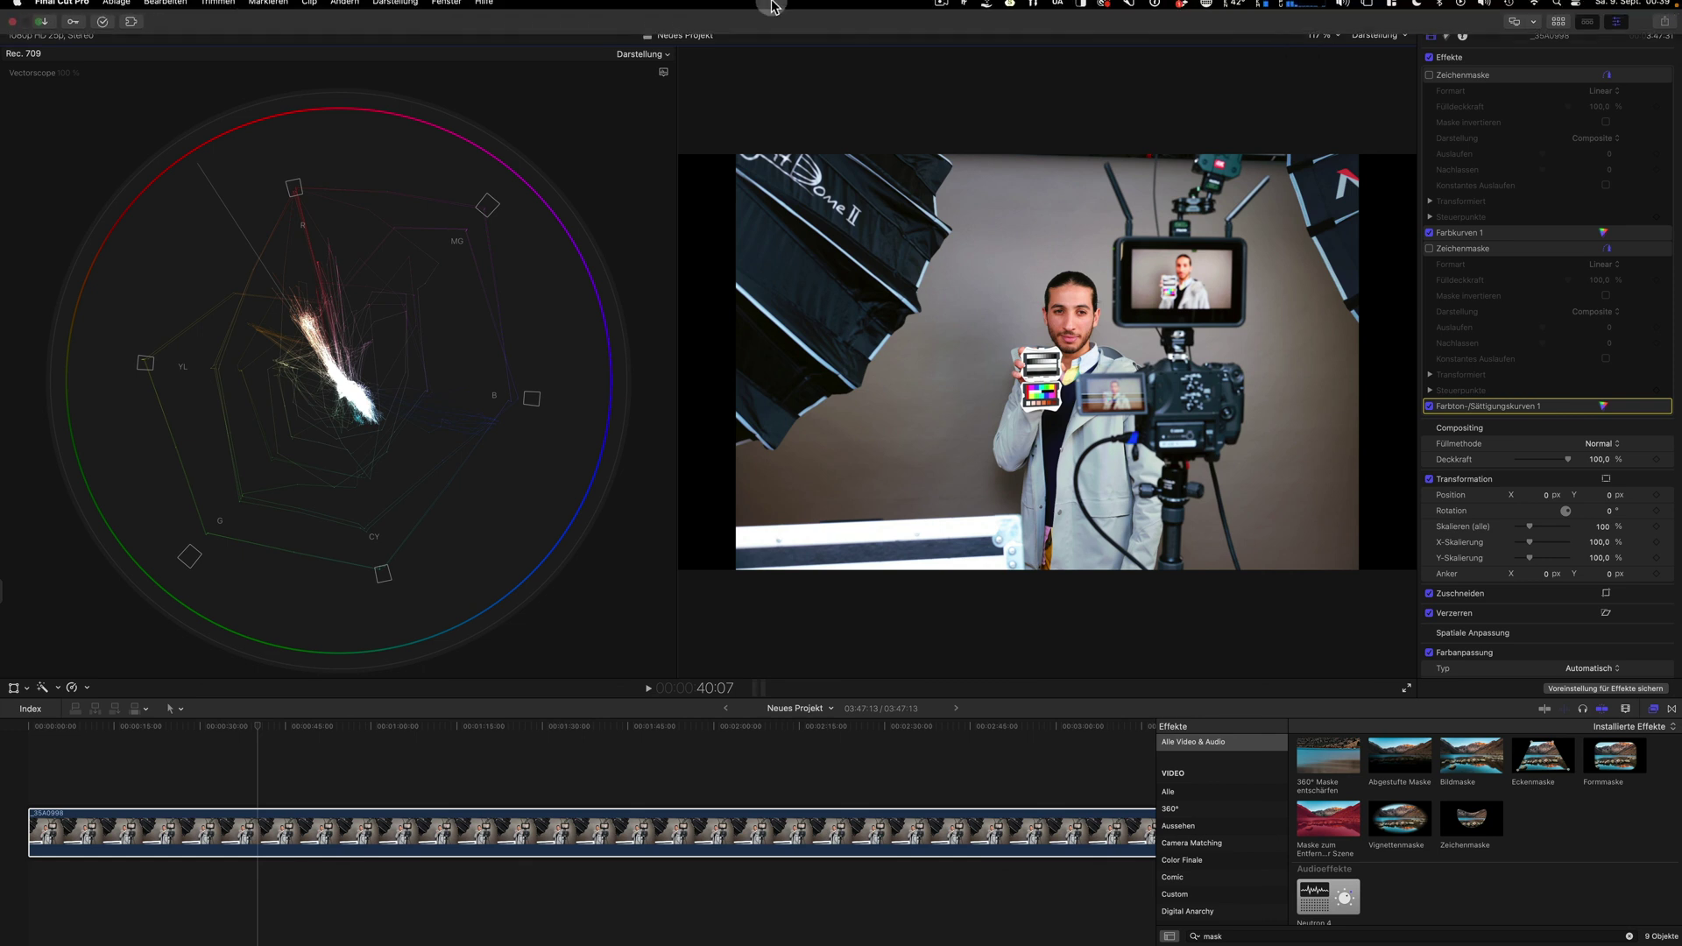
pyautogui.click(440, 7)
pyautogui.moveTo(619, 220)
pyautogui.click(717, 224)
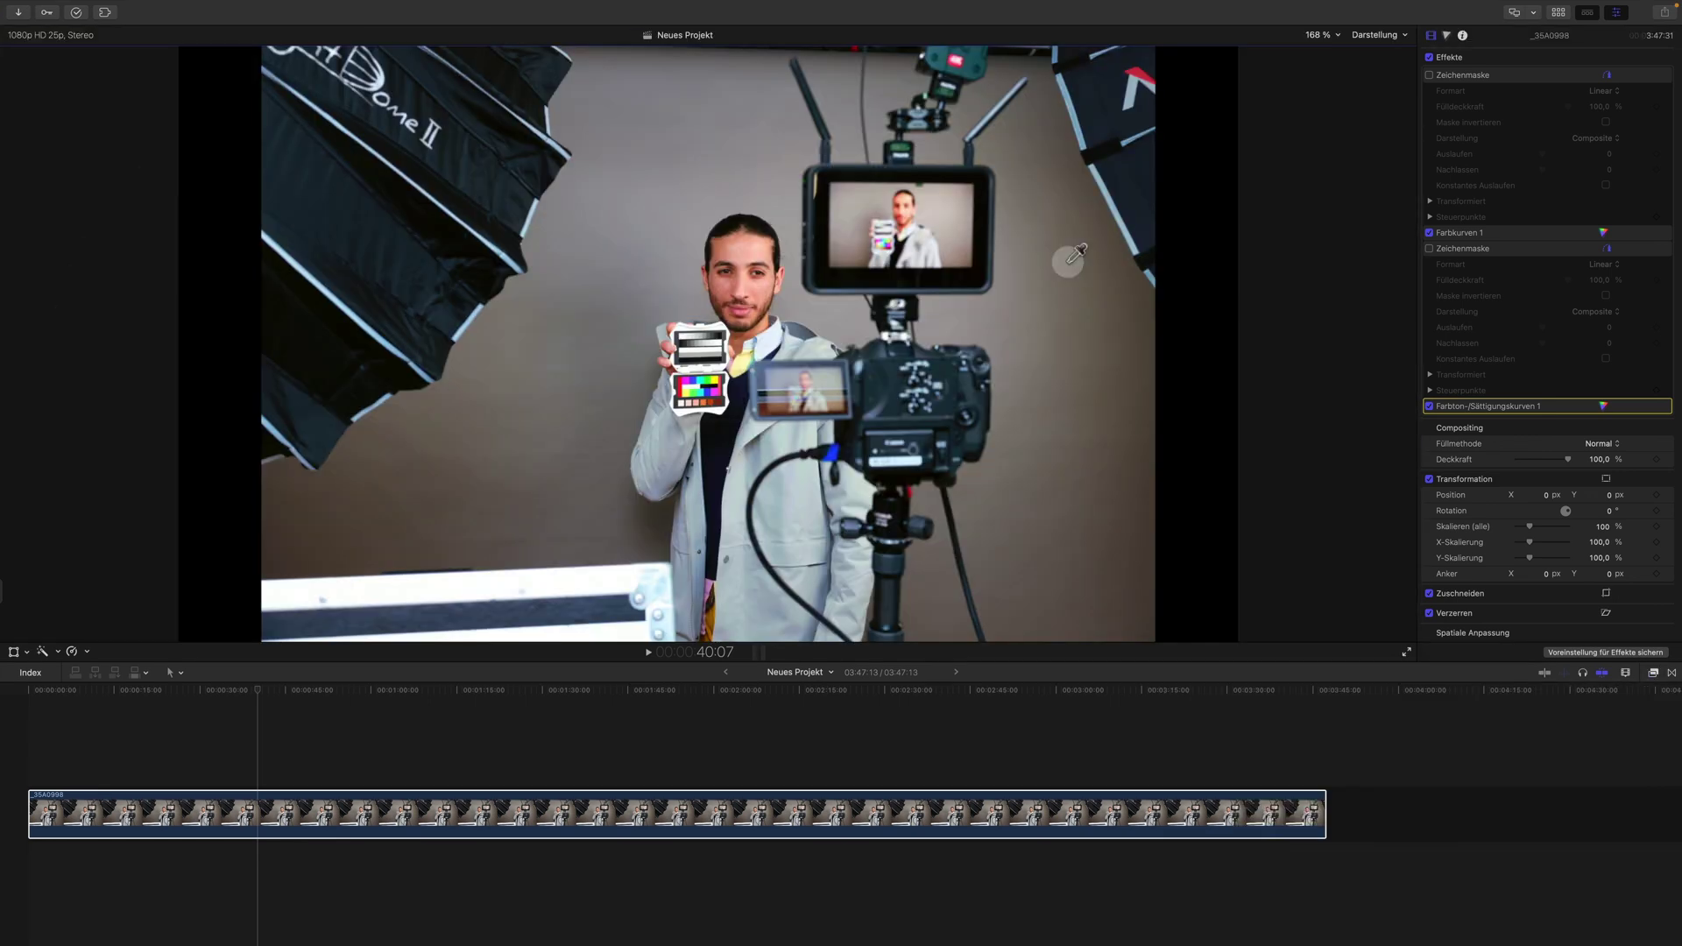
# Toggle the Farbton-/Sättigungskurven 1 correction off and on to compare the picture before and after.
pyautogui.click(1428, 407)
pyautogui.click(1429, 406)
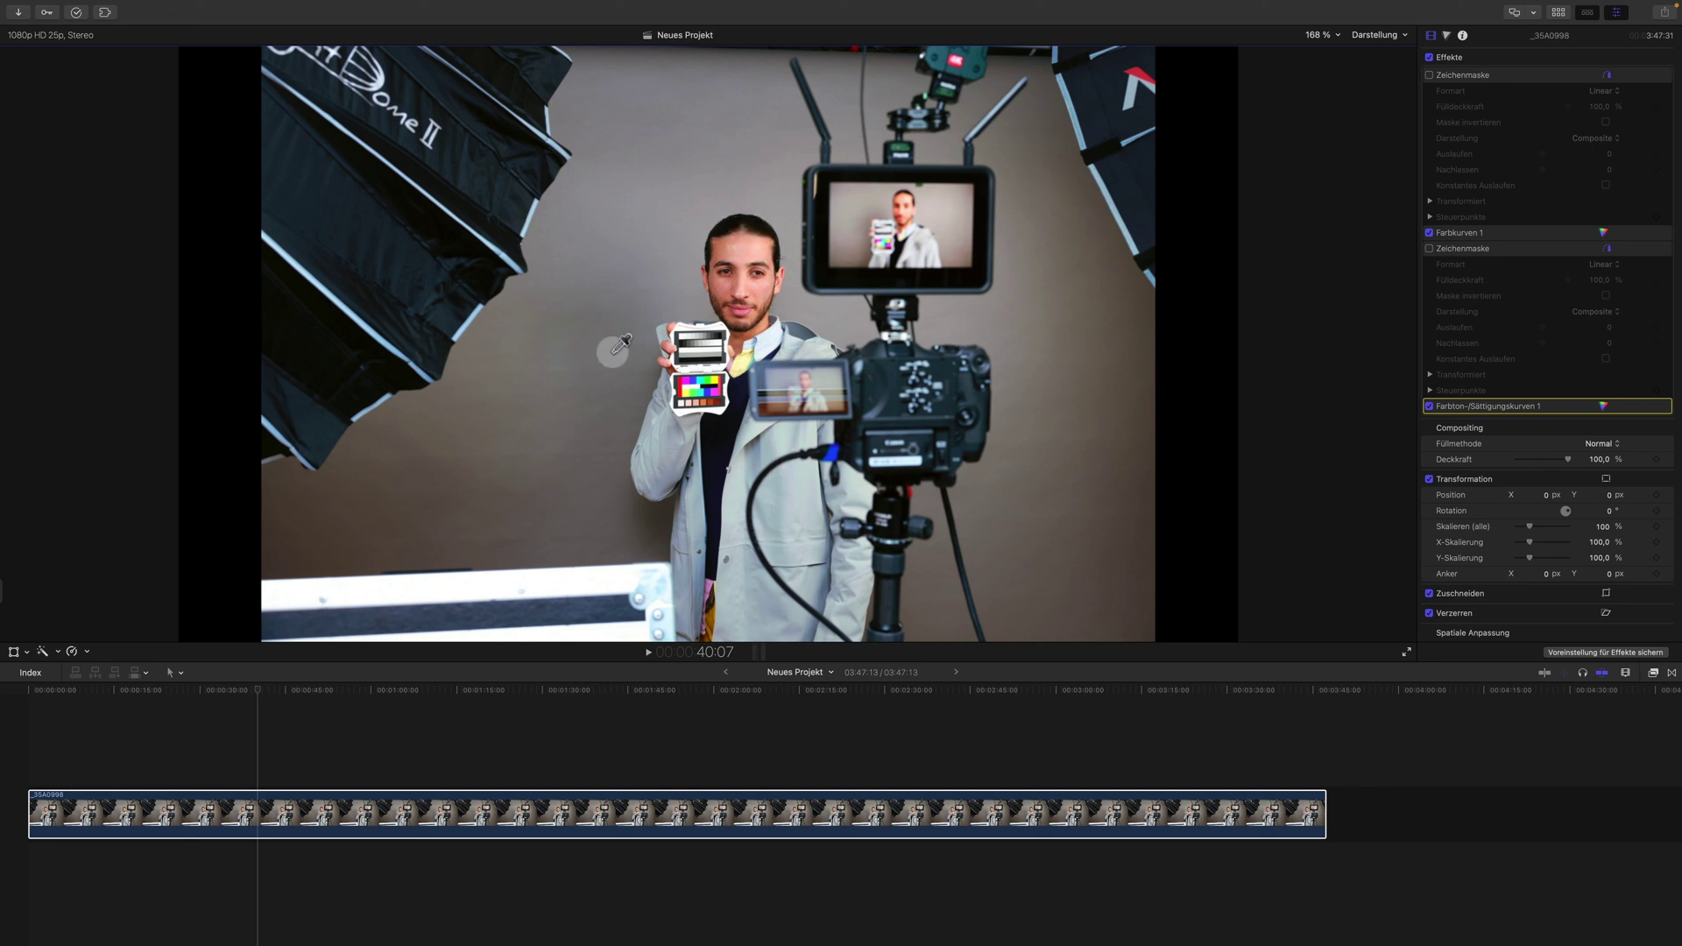
pyautogui.moveTo(613, 351); pyautogui.dragTo(509, 426)
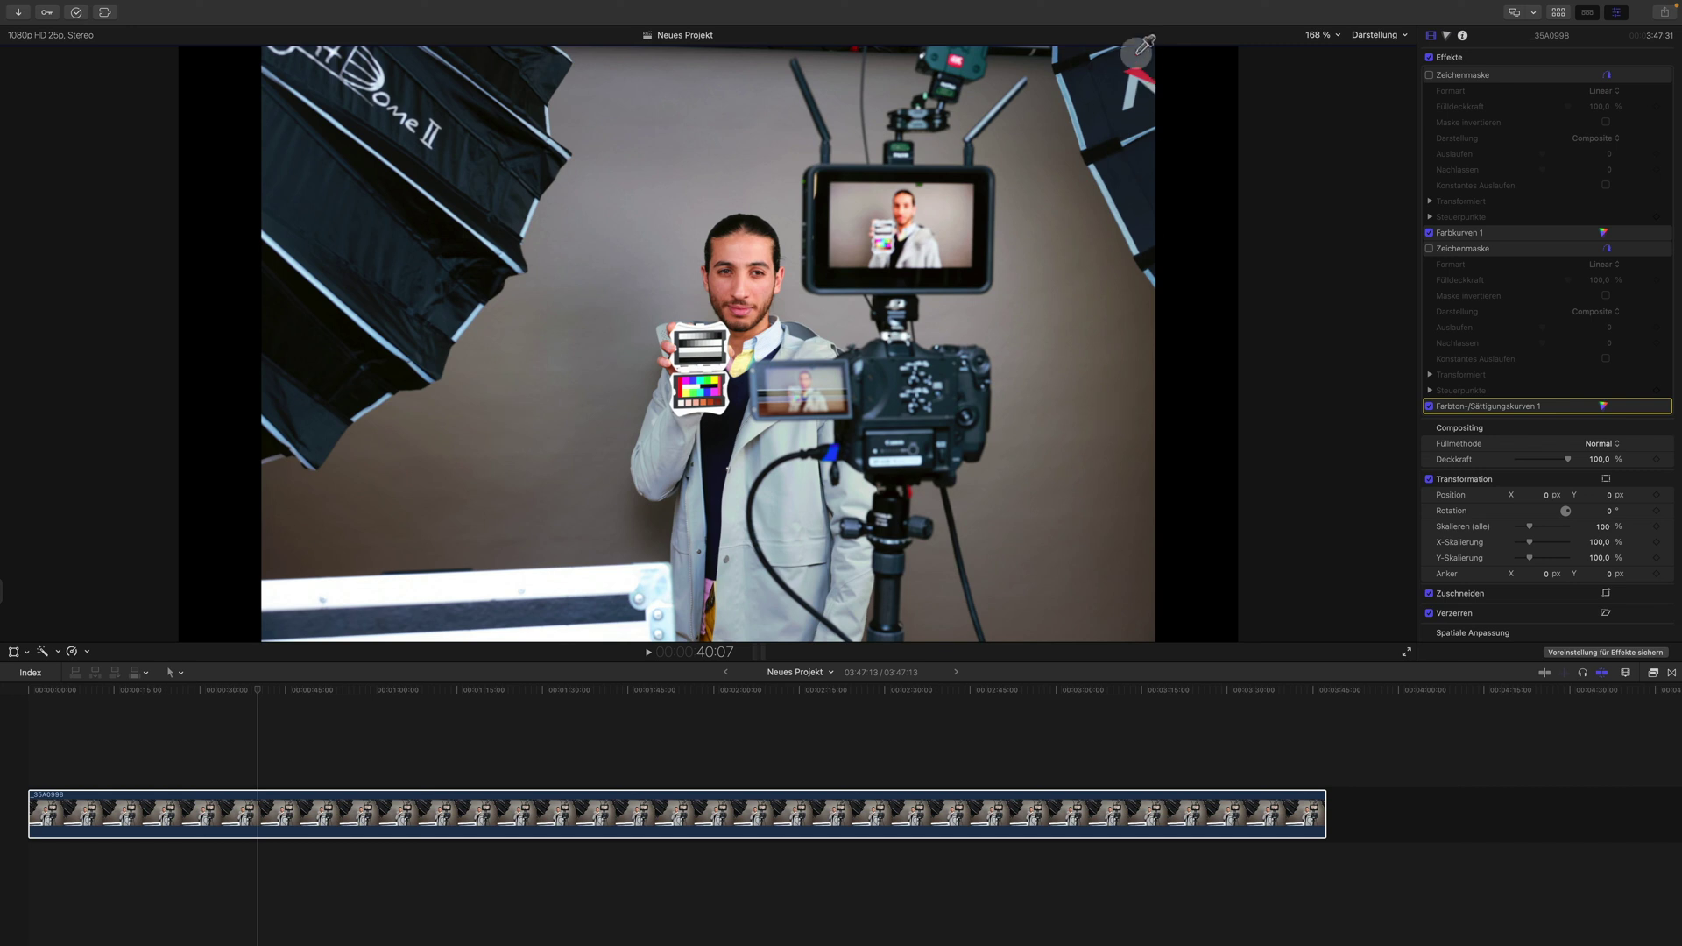